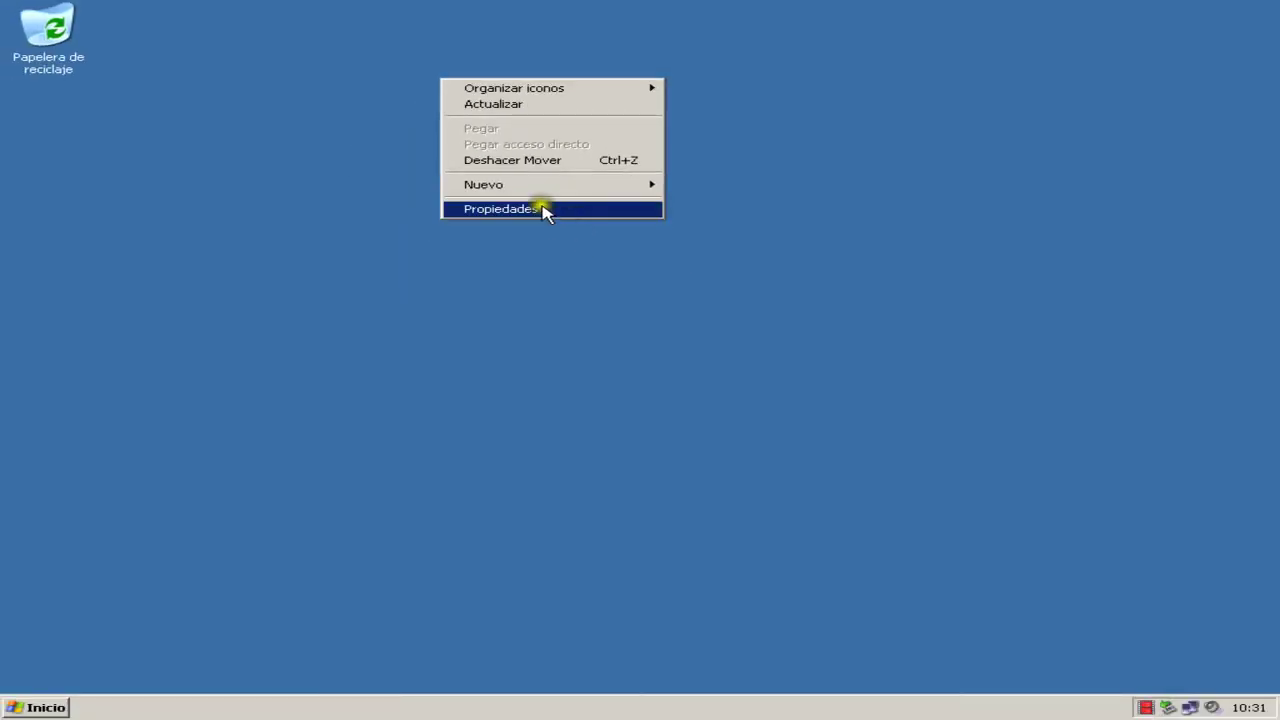
Open the desktop's display appearance settings and keep Windows estilo clásico with the Estándar de Windows colour scheme selected
{"action": "left_click", "coordinate": [543, 209]}
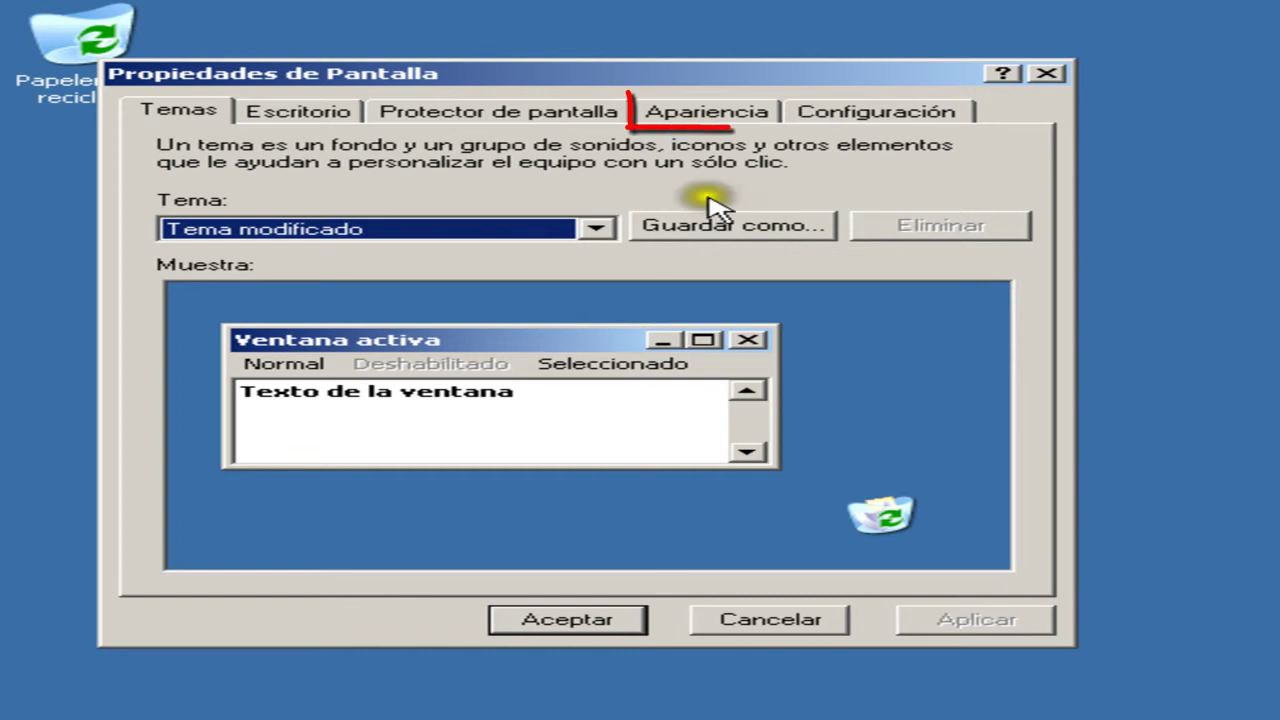
{"action": "left_click", "coordinate": [716, 114]}
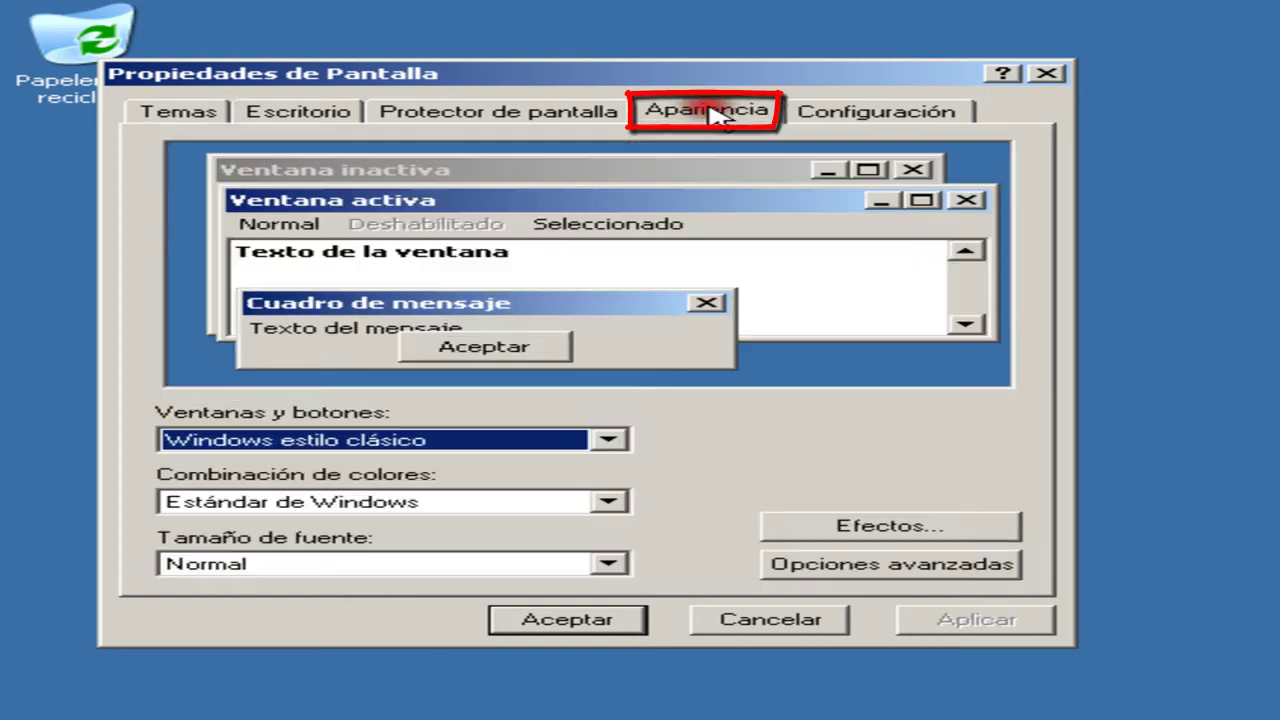
{"action": "left_click", "coordinate": [516, 440]}
{"action": "left_click", "coordinate": [518, 442]}
{"action": "left_click", "coordinate": [508, 440]}
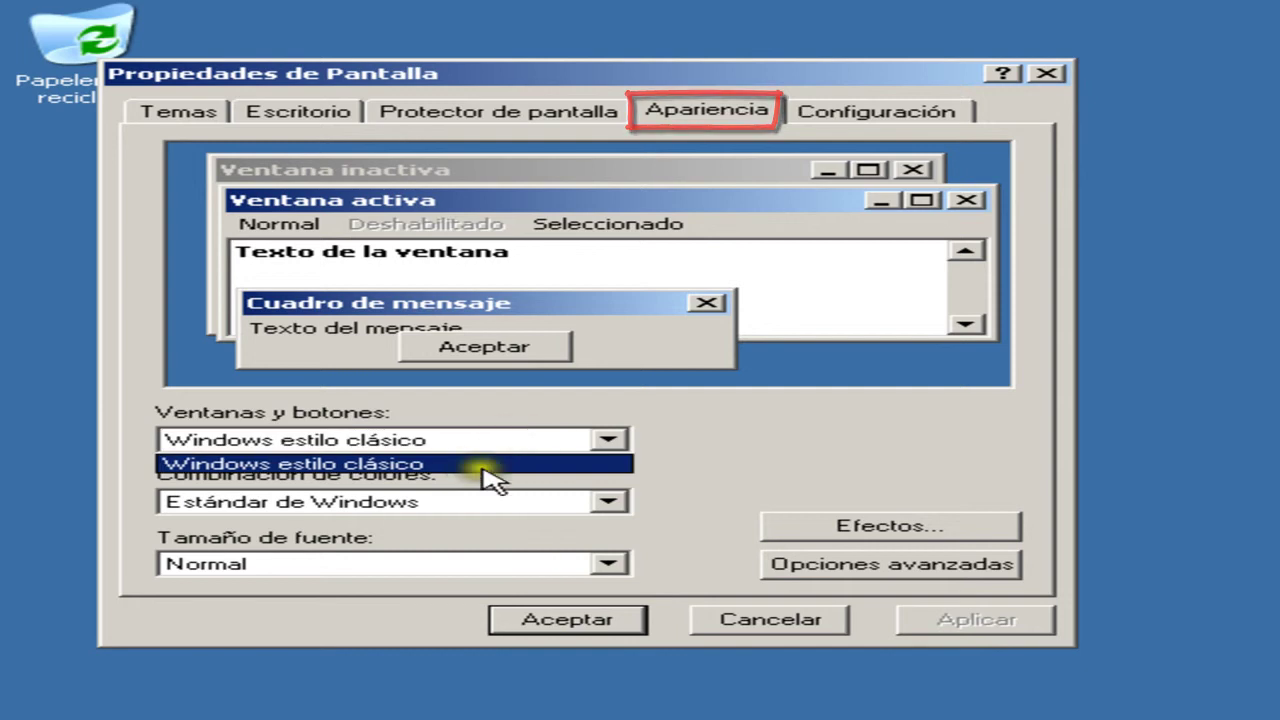
{"action": "left_click", "coordinate": [460, 464]}
{"action": "left_click", "coordinate": [456, 503]}
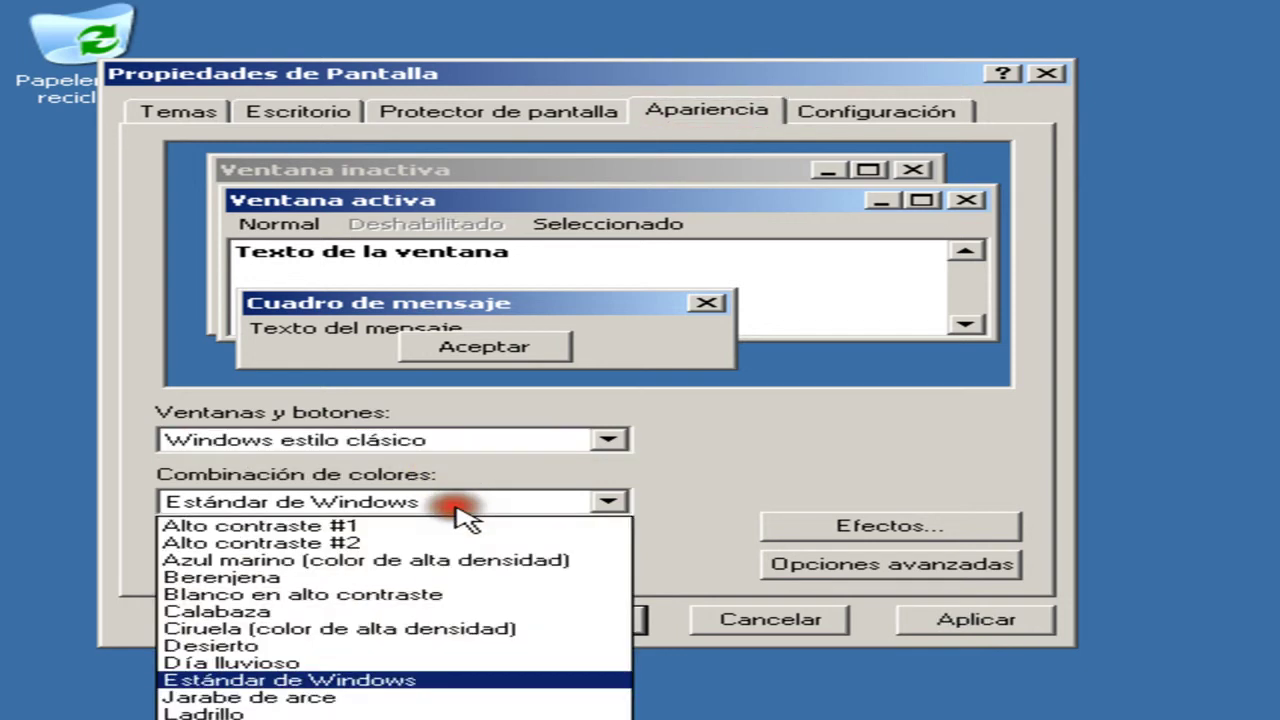
{"action": "left_click", "coordinate": [462, 516]}
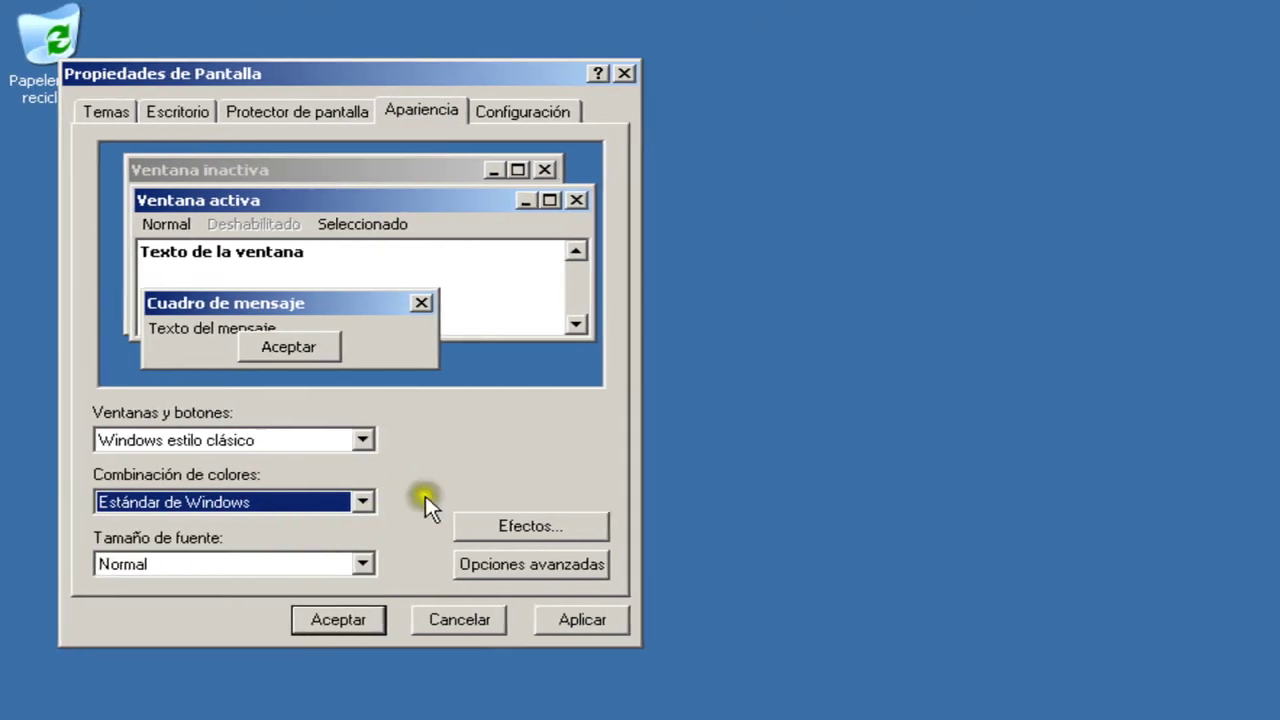
Examine the available visual effects in the appearance settings, including menu transitions, font smoothing and large icons, and close them
{"action": "left_click", "coordinate": [408, 518]}
{"action": "left_click", "coordinate": [236, 423]}
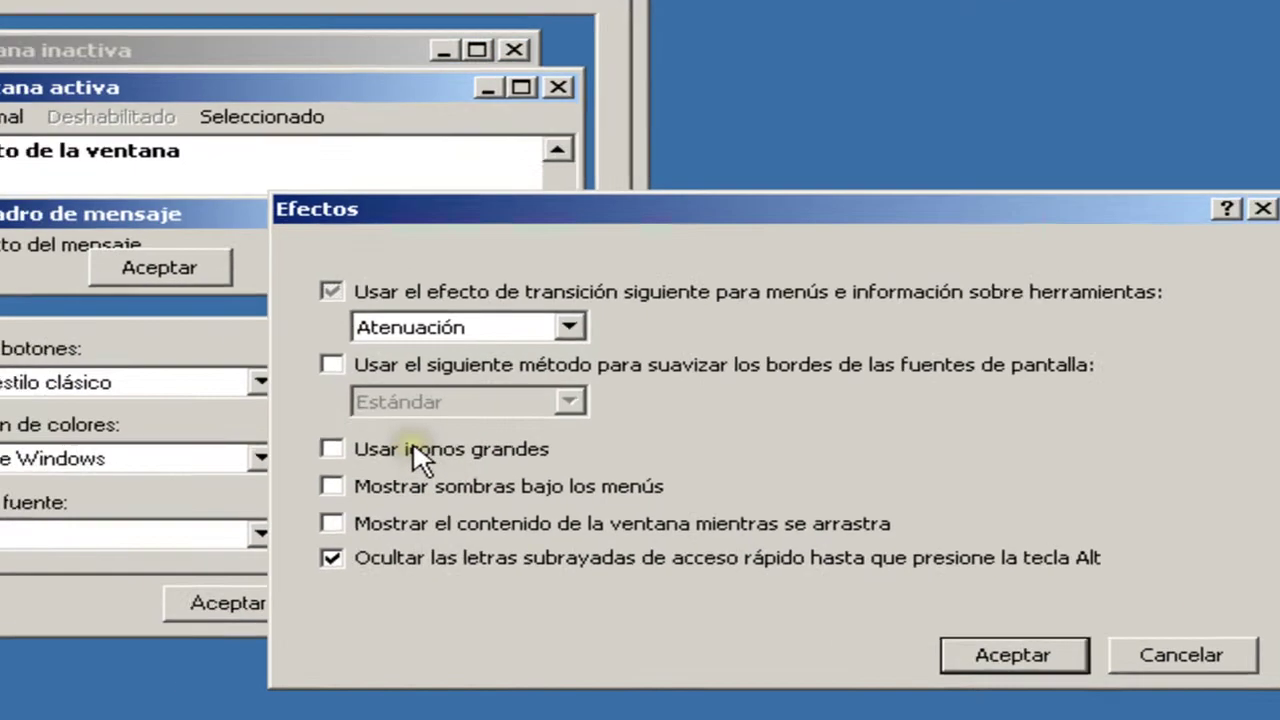
{"action": "left_click", "coordinate": [340, 418]}
{"action": "key", "text": "Return"}
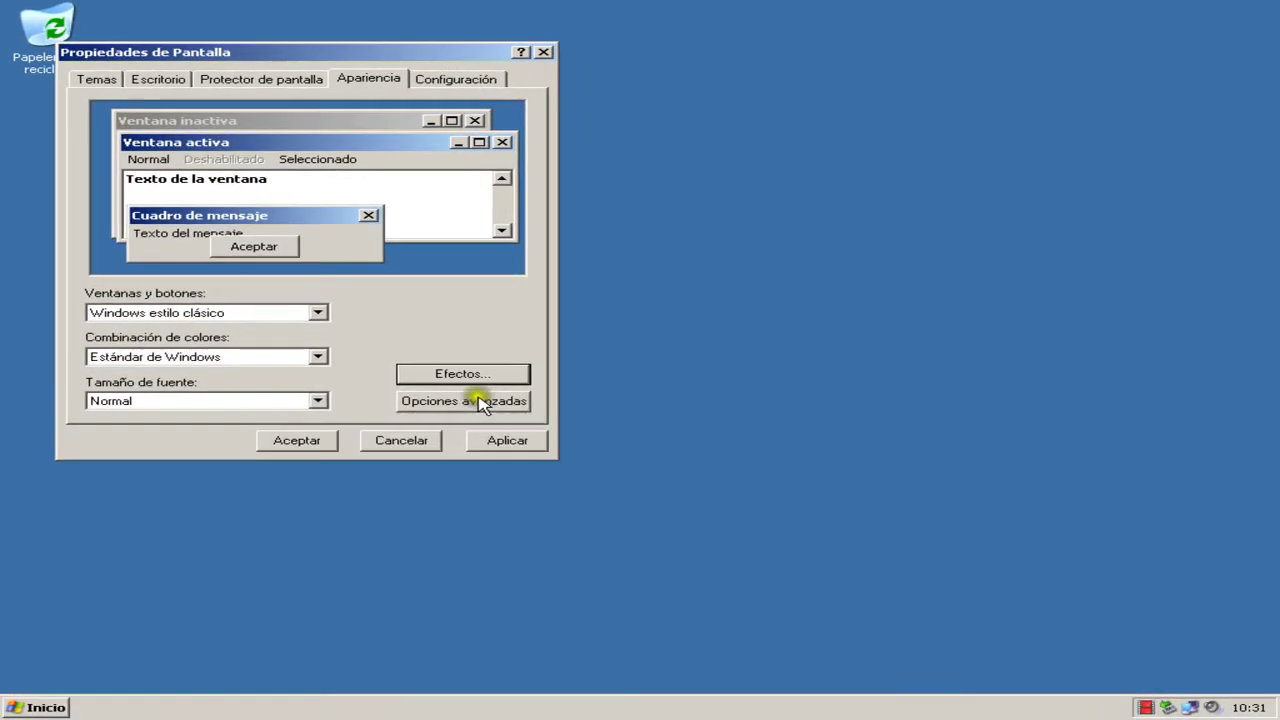
Open the advanced appearance options for the Barra de desplazamiento element
{"action": "left_click", "coordinate": [470, 401]}
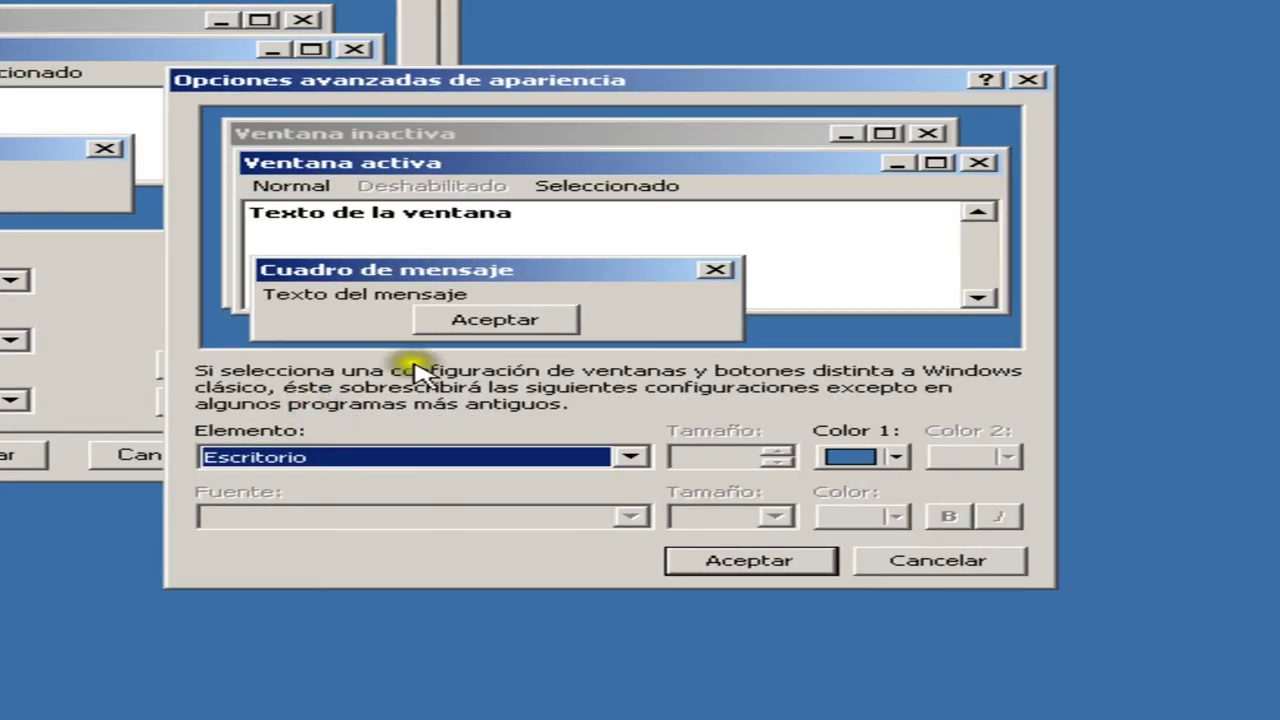
{"action": "left_click", "coordinate": [484, 458]}
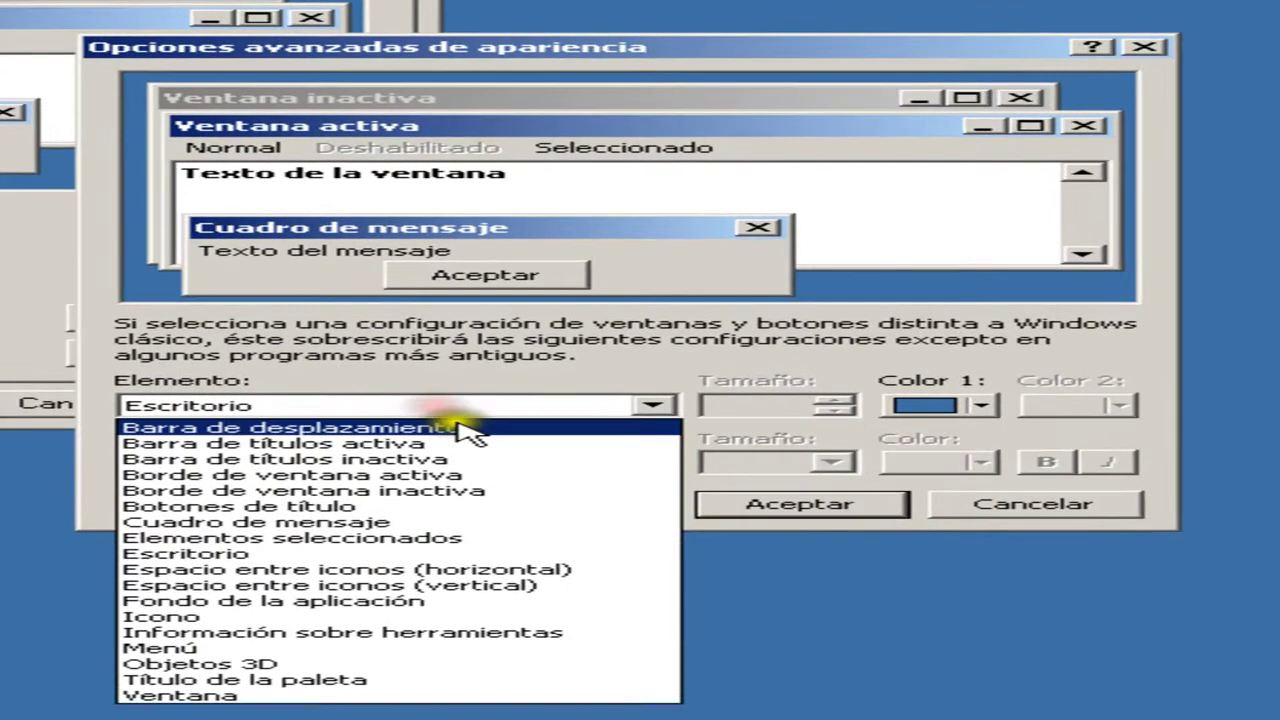
{"action": "left_click", "coordinate": [410, 428]}
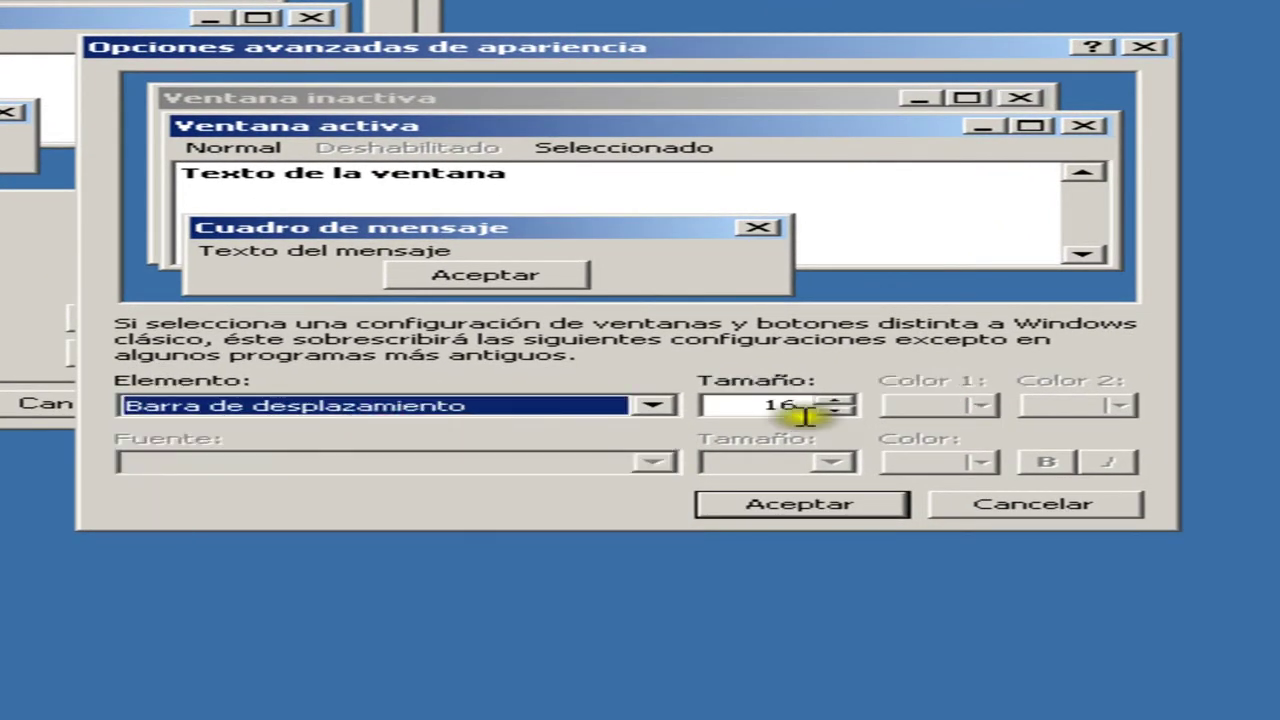
Try scroll bar sizes of 26 and 15 in the appearance preview
{"action": "left_click", "coordinate": [838, 400]}
{"action": "left_click", "coordinate": [838, 400]}
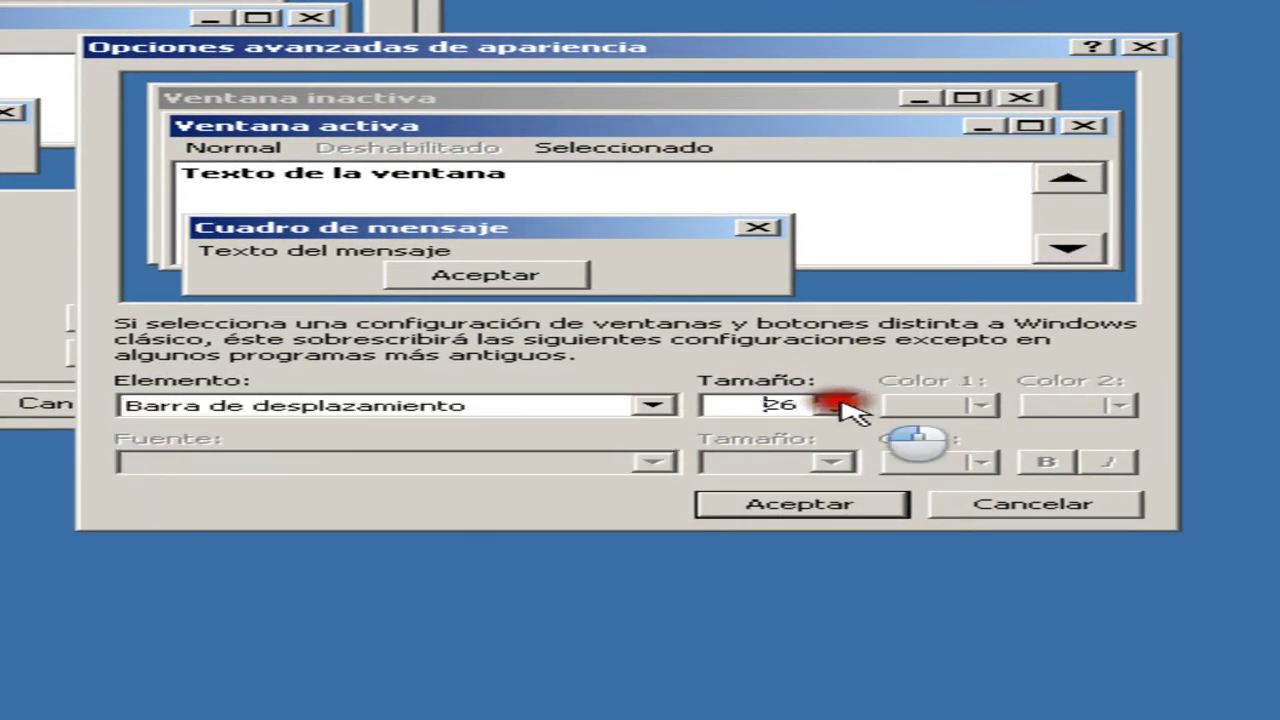
{"action": "left_click", "coordinate": [838, 400]}
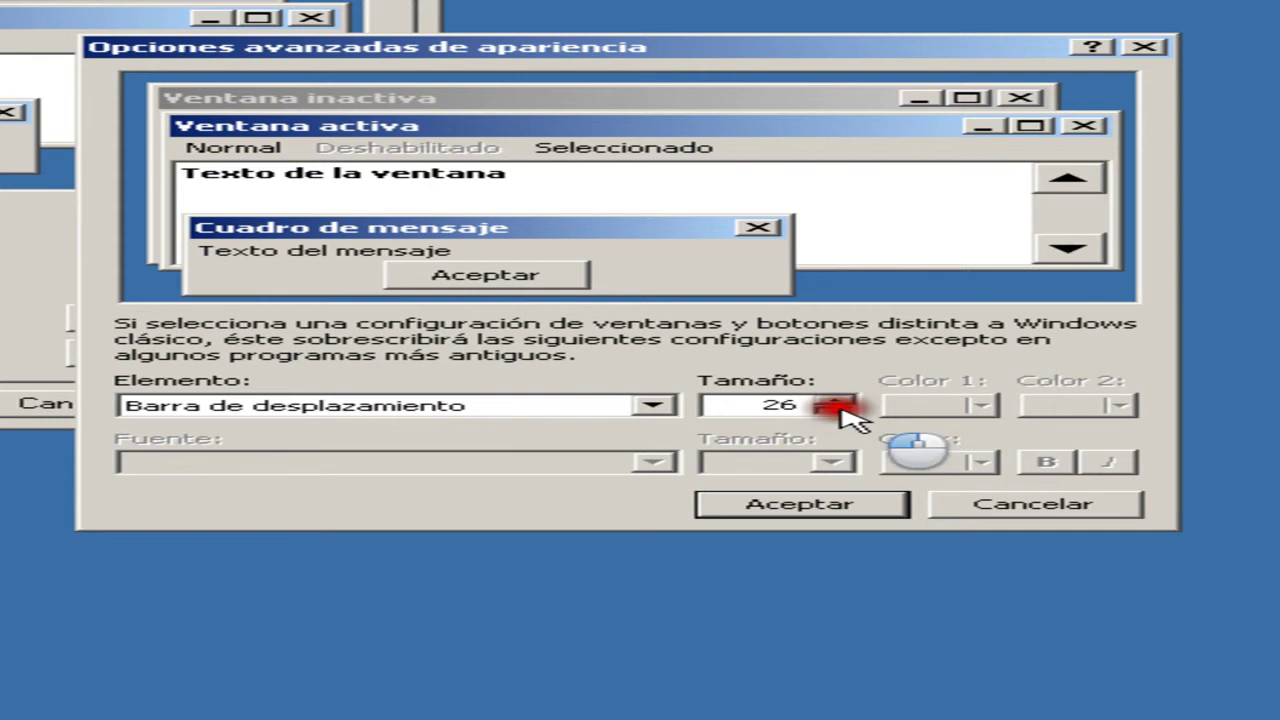
{"action": "left_click", "coordinate": [838, 409]}
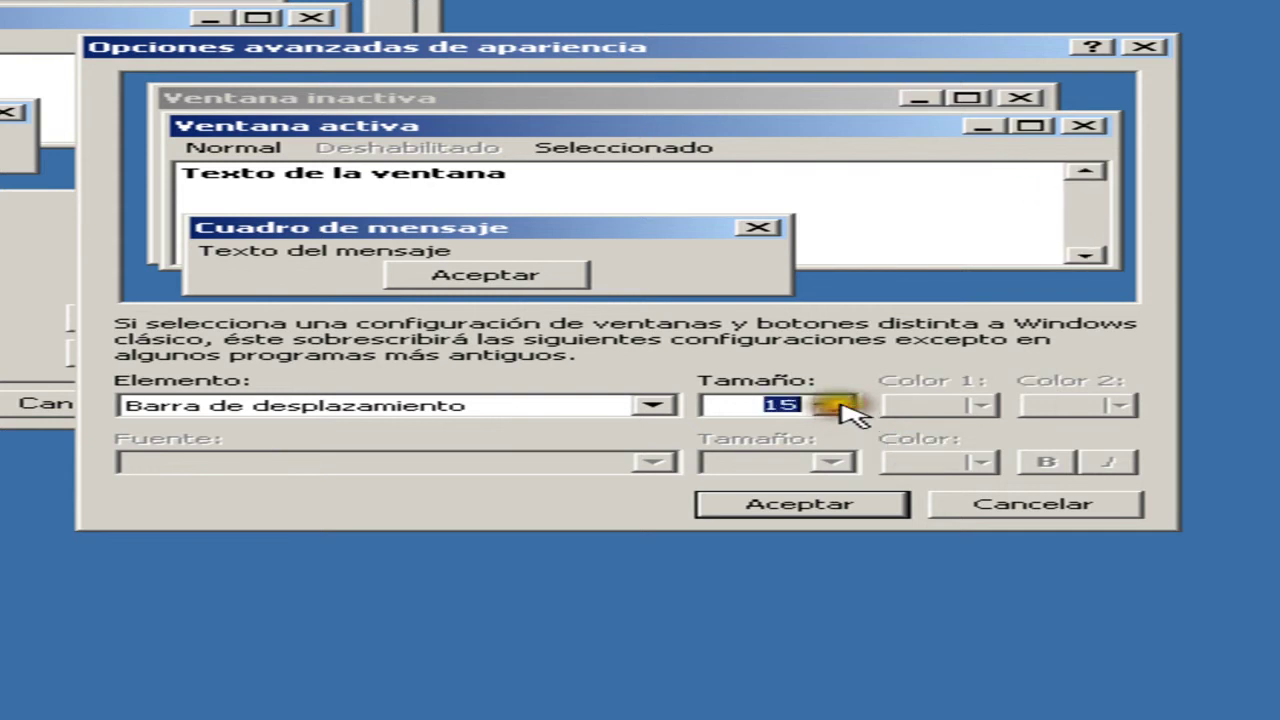
Select the Barra de títulos activa element and change its font to Palatino Linotype after previewing other fonts
{"action": "left_click", "coordinate": [480, 405]}
{"action": "left_click", "coordinate": [478, 445]}
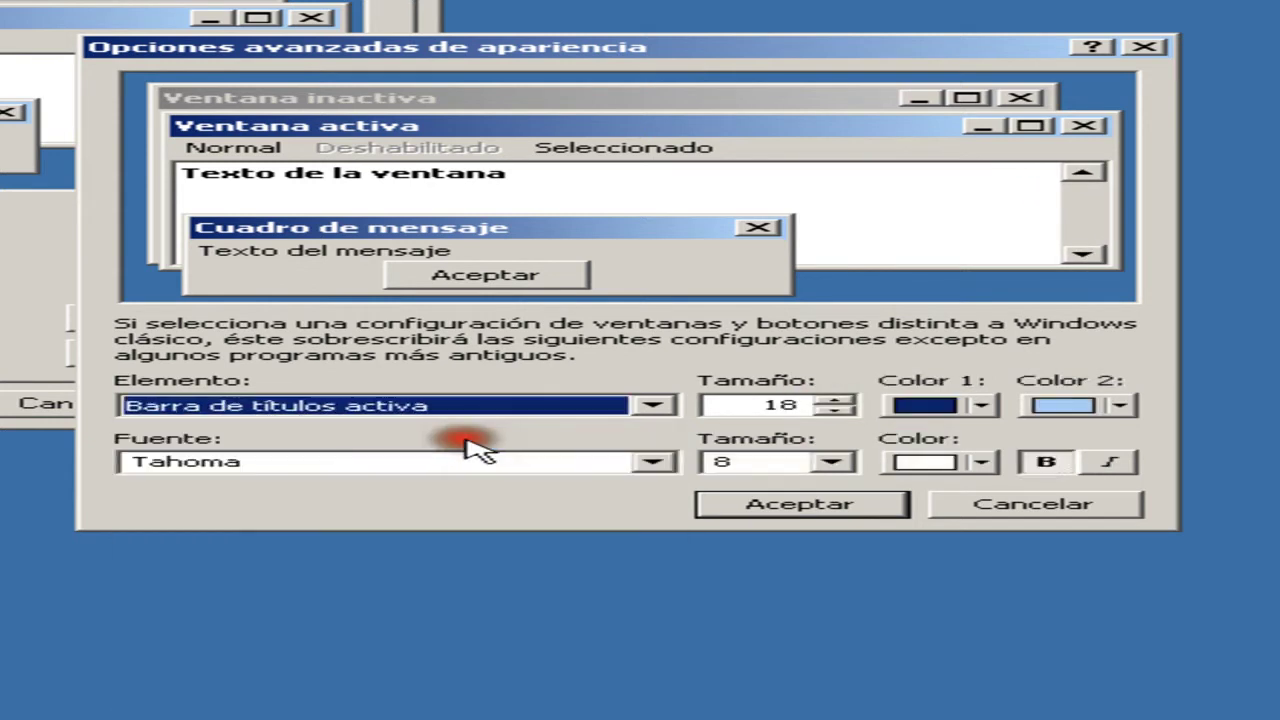
{"action": "left_click", "coordinate": [519, 455]}
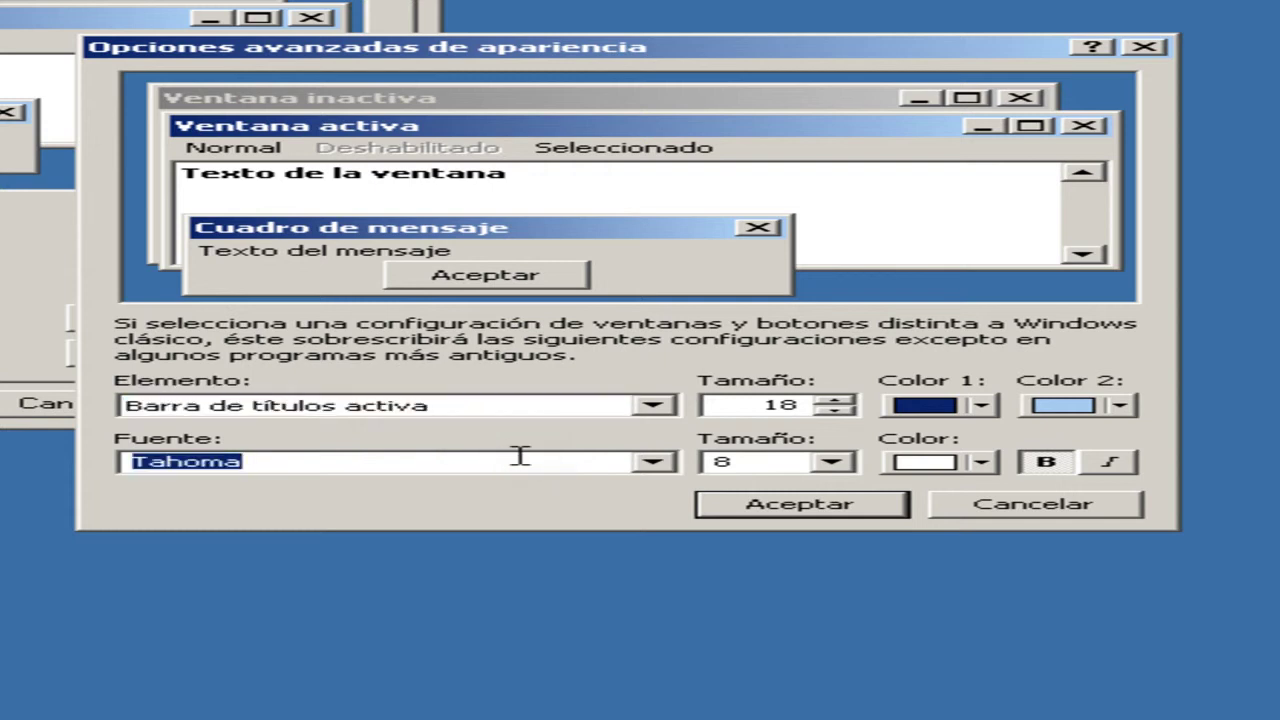
{"action": "scroll", "coordinate": [519, 455], "scroll_direction": "up", "scroll_amount": 1}
{"action": "scroll", "coordinate": [519, 455], "scroll_direction": "up", "scroll_amount": 4}
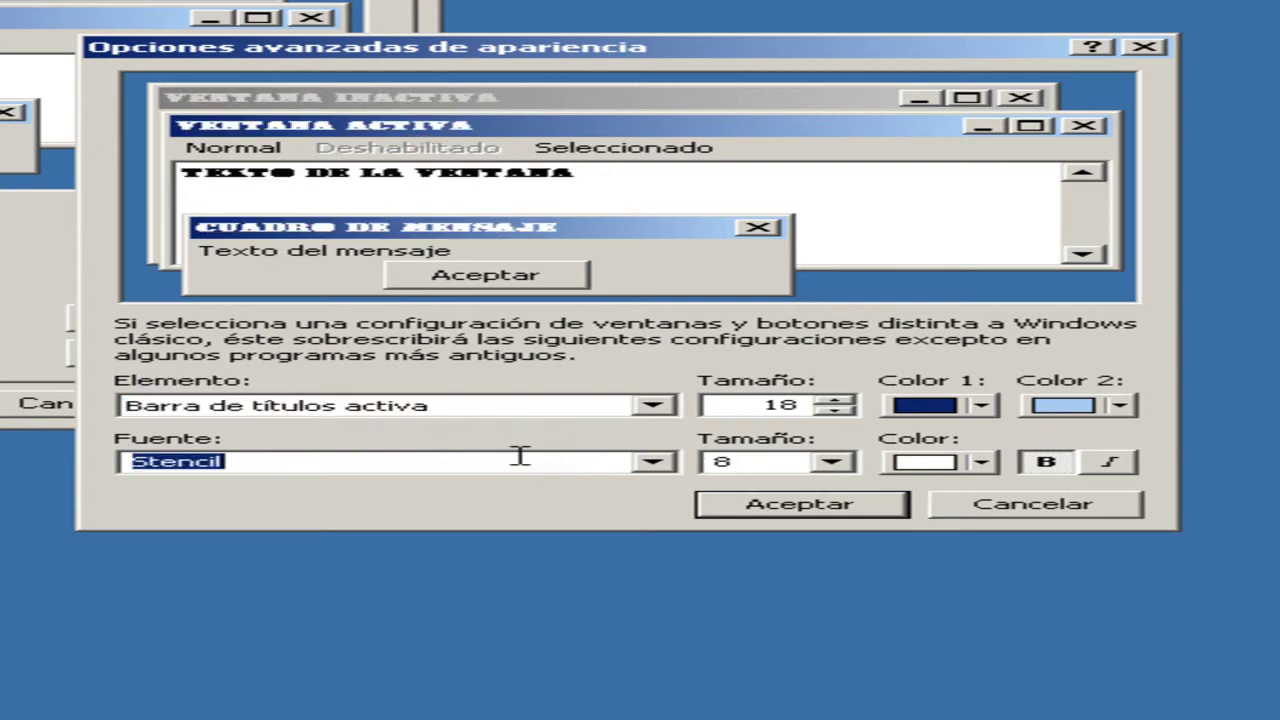
{"action": "scroll", "coordinate": [519, 455], "scroll_direction": "up", "scroll_amount": 3}
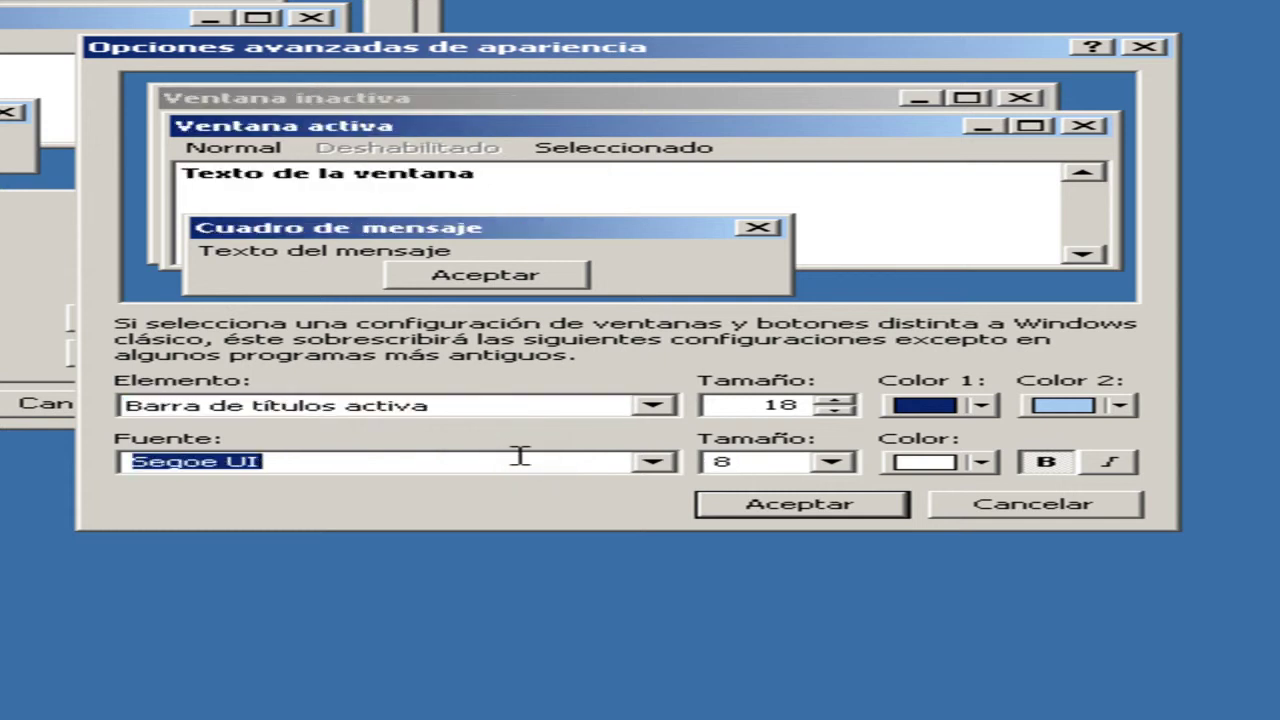
{"action": "scroll", "coordinate": [519, 455], "scroll_direction": "up", "scroll_amount": 4}
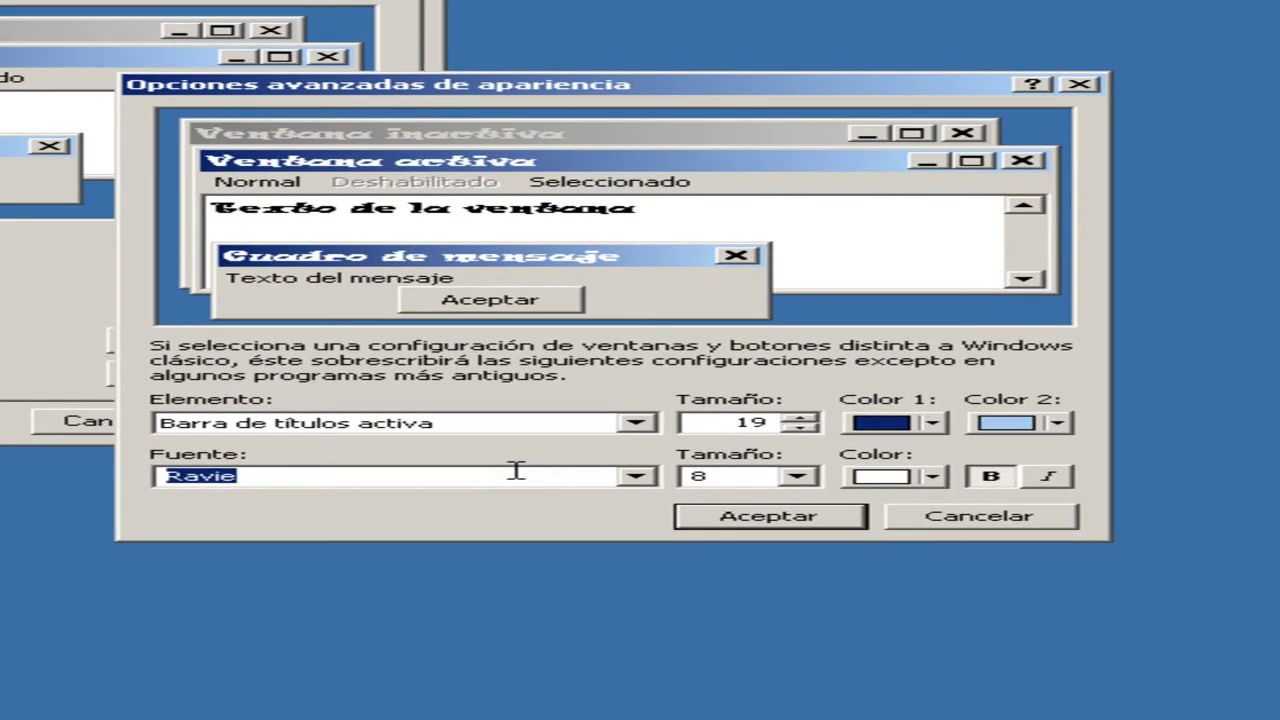
{"action": "scroll", "coordinate": [516, 470], "scroll_direction": "down", "scroll_amount": 1}
{"action": "scroll", "coordinate": [516, 470], "scroll_direction": "up", "scroll_amount": 4}
{"action": "scroll", "coordinate": [516, 470], "scroll_direction": "up", "scroll_amount": 4}
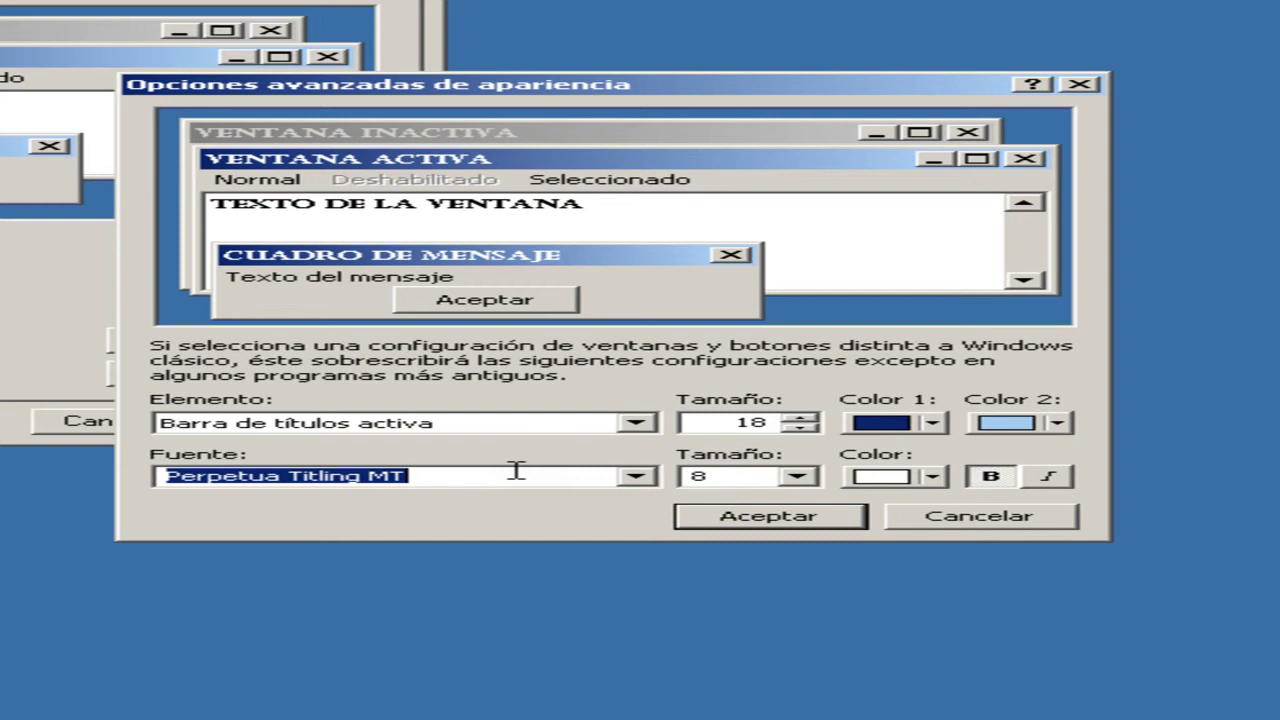
{"action": "scroll", "coordinate": [516, 470], "scroll_direction": "up", "scroll_amount": 2}
{"action": "scroll", "coordinate": [516, 470], "scroll_direction": "down", "scroll_amount": 1}
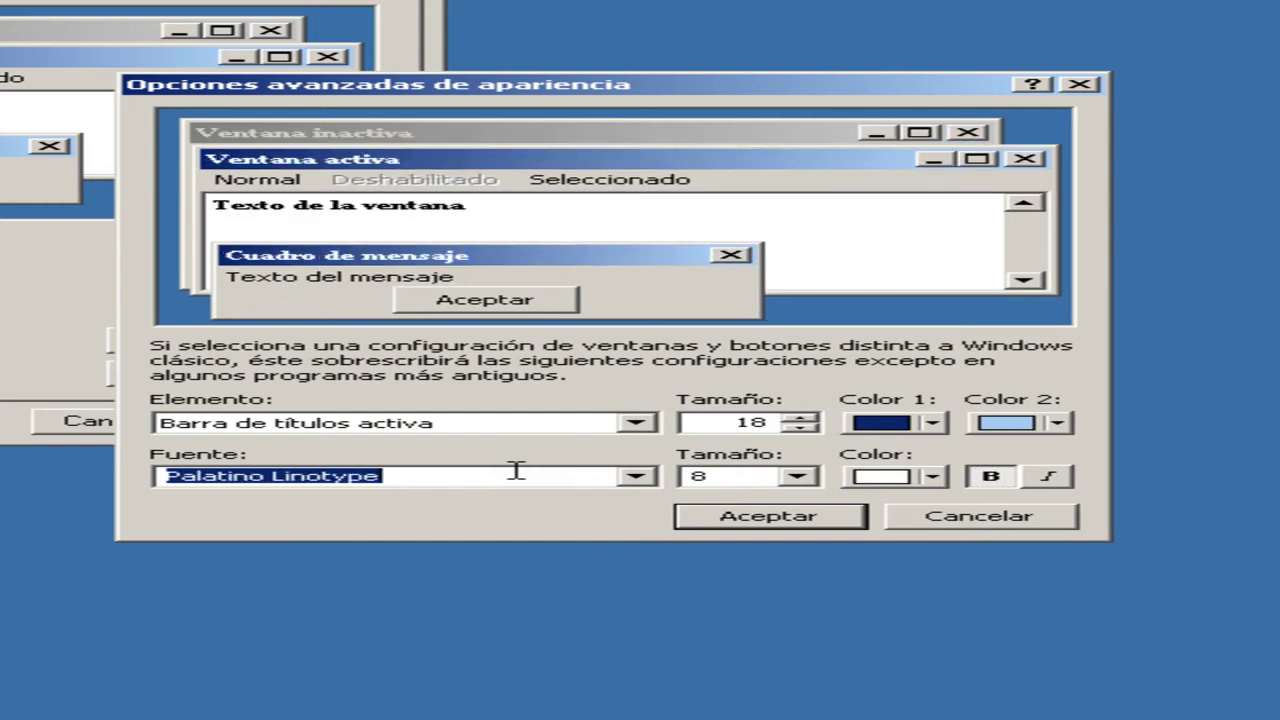
Set the active title bar's font size to 9 and its bar size to 19
{"action": "left_click", "coordinate": [752, 486]}
{"action": "scroll", "coordinate": [757, 477], "scroll_direction": "down", "scroll_amount": 2}
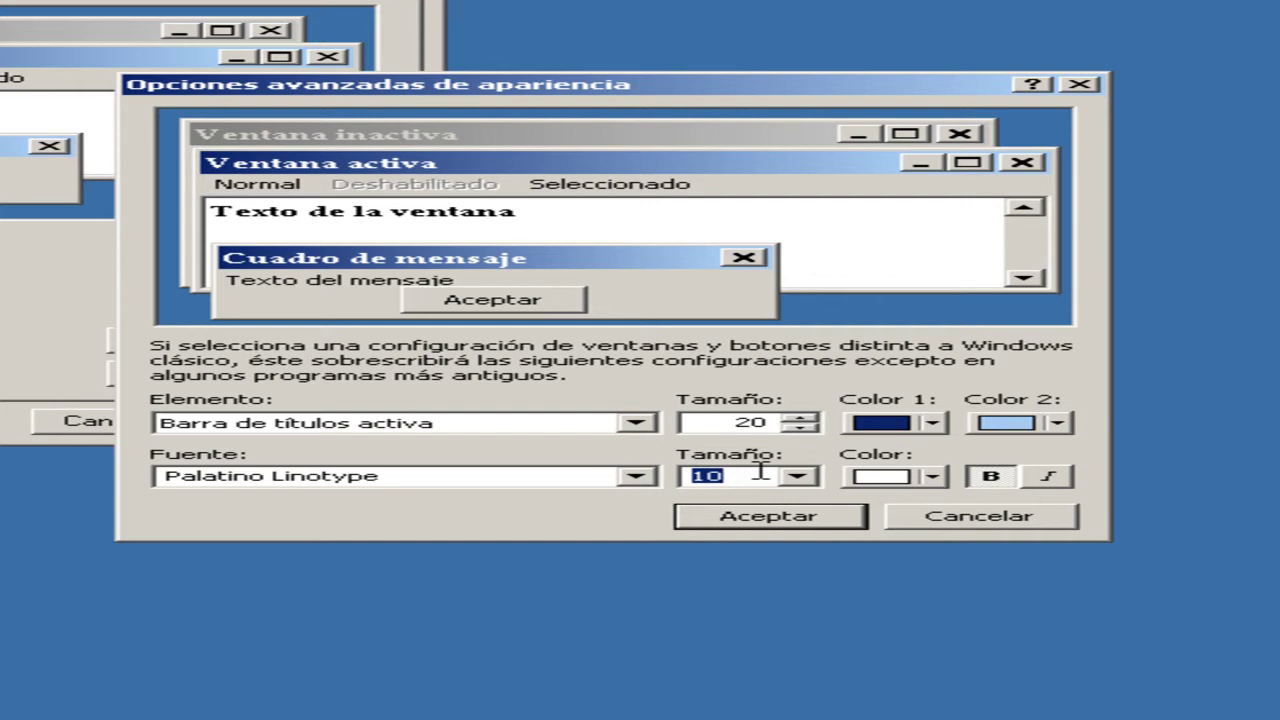
{"action": "scroll", "coordinate": [760, 470], "scroll_direction": "up", "scroll_amount": 1}
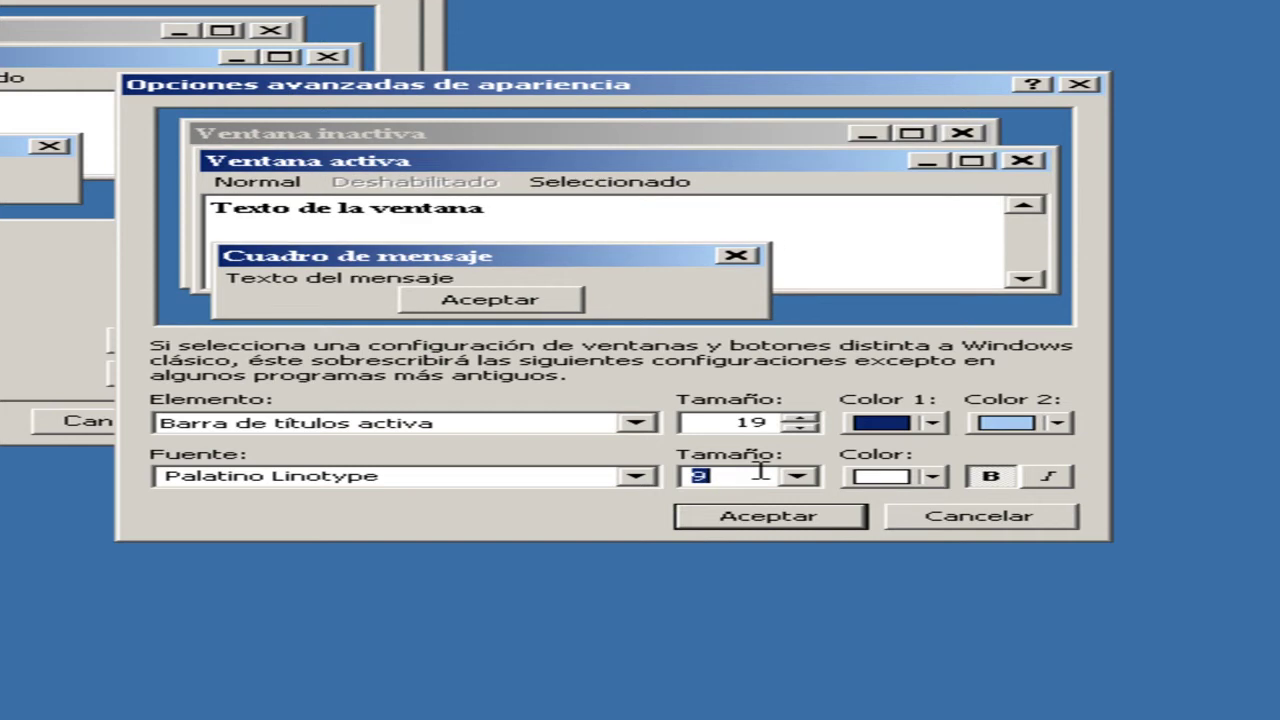
{"action": "left_click", "coordinate": [800, 416]}
{"action": "left_click", "coordinate": [800, 416]}
{"action": "left_click", "coordinate": [805, 427]}
{"action": "left_click", "coordinate": [810, 429]}
Give the active title bar a gradient from red as Color 1 to bright green as Color 2
{"action": "left_click", "coordinate": [894, 422]}
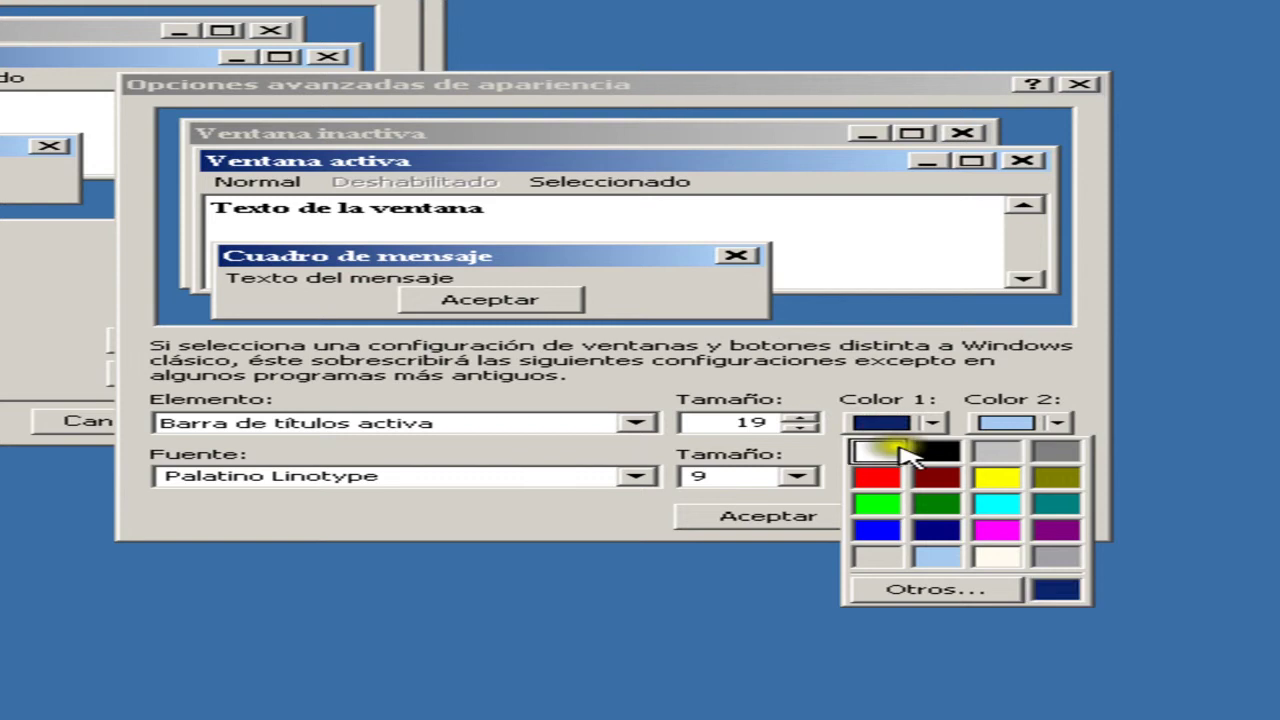
{"action": "left_click", "coordinate": [925, 450]}
{"action": "left_click", "coordinate": [935, 422]}
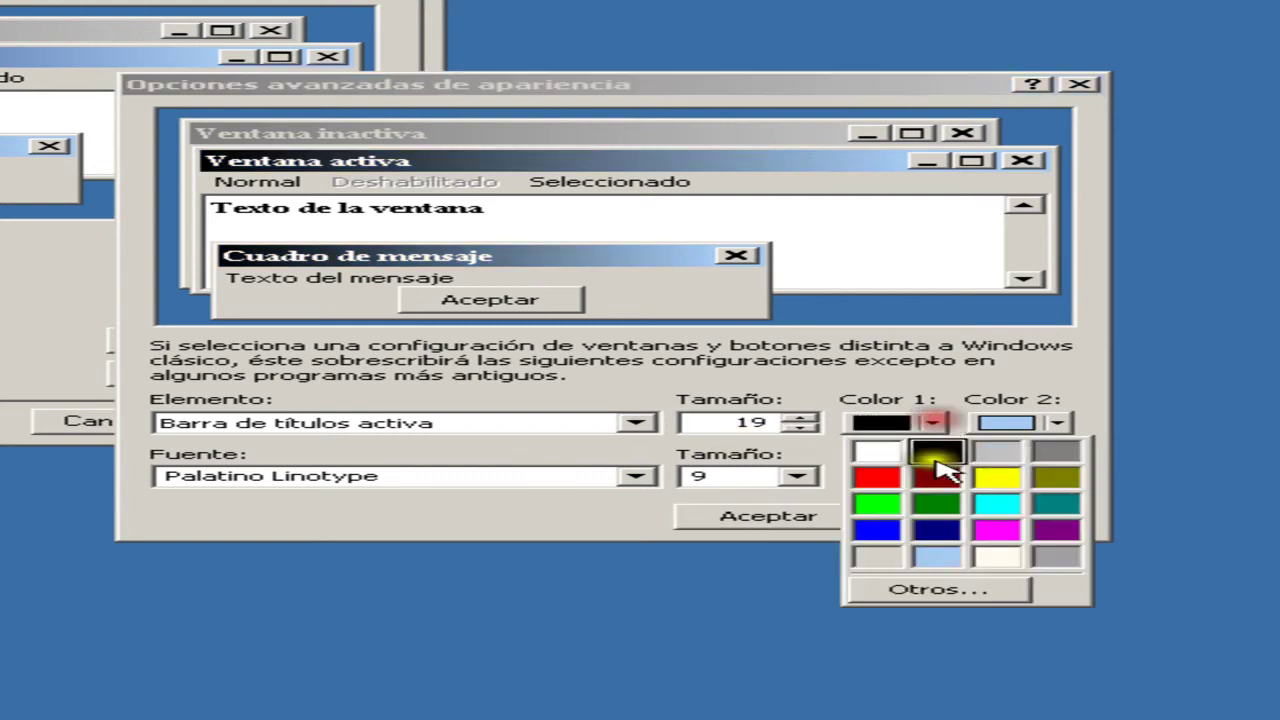
{"action": "left_click", "coordinate": [890, 476]}
{"action": "left_click", "coordinate": [990, 425]}
{"action": "left_click", "coordinate": [1012, 494]}
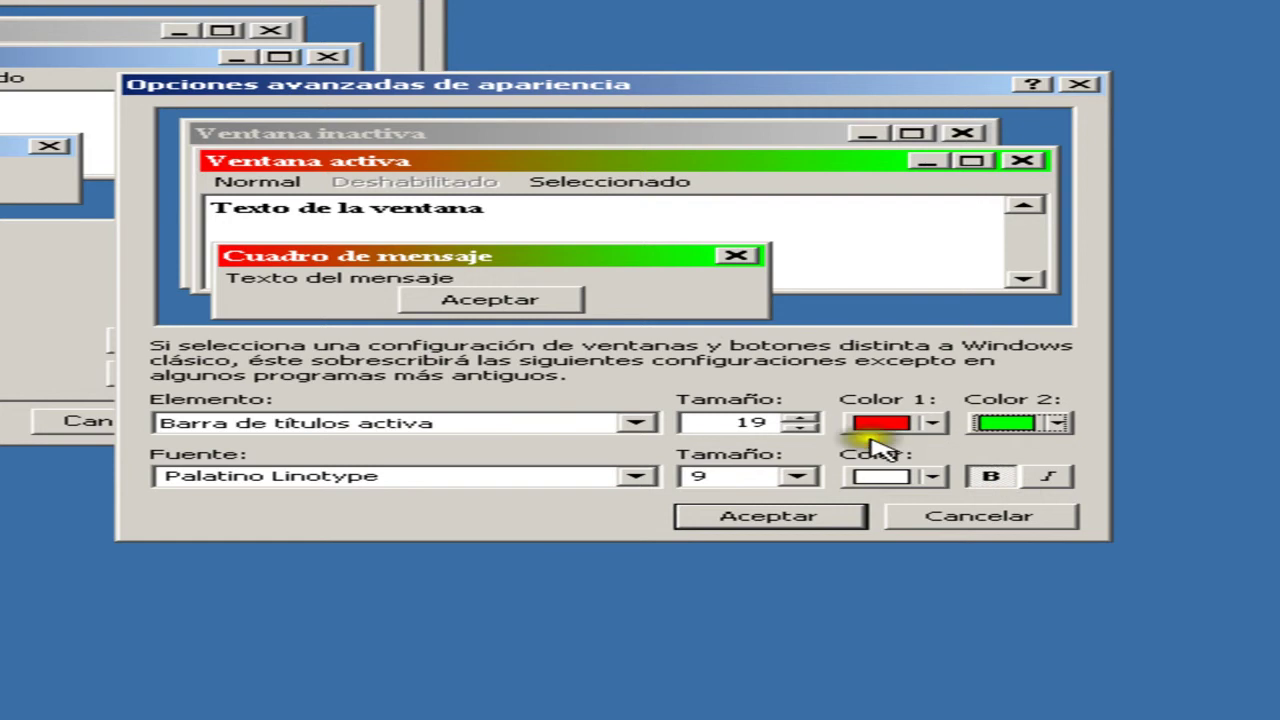
Set the active title bar's text colour to cyan, trying italics but leaving only bold on
{"action": "left_click", "coordinate": [905, 477]}
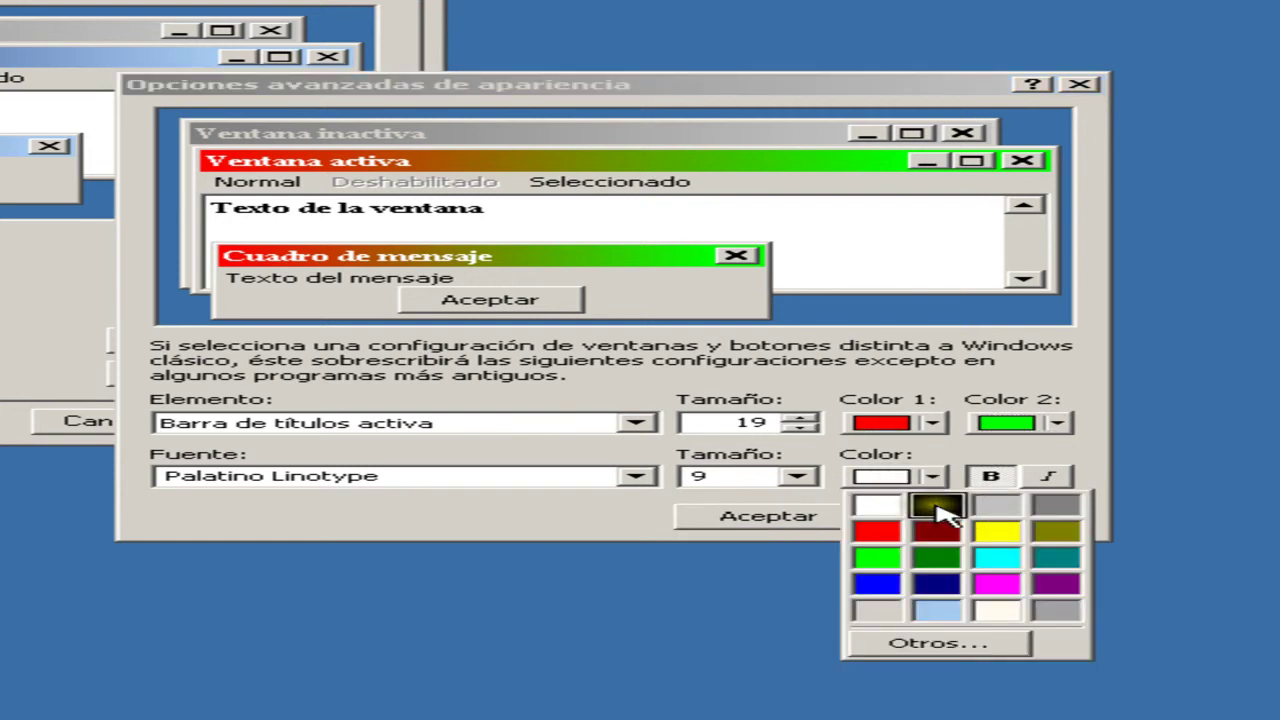
{"action": "left_click", "coordinate": [938, 507]}
{"action": "left_click", "coordinate": [920, 477]}
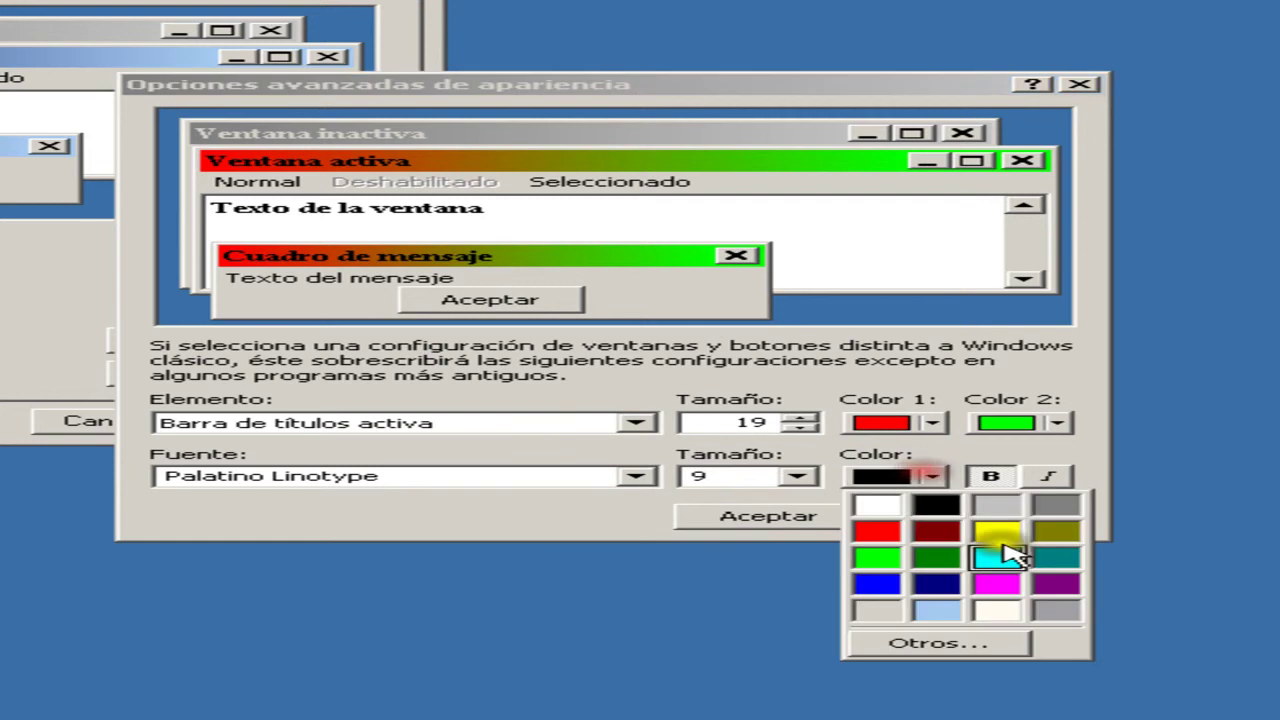
{"action": "left_click", "coordinate": [1003, 555]}
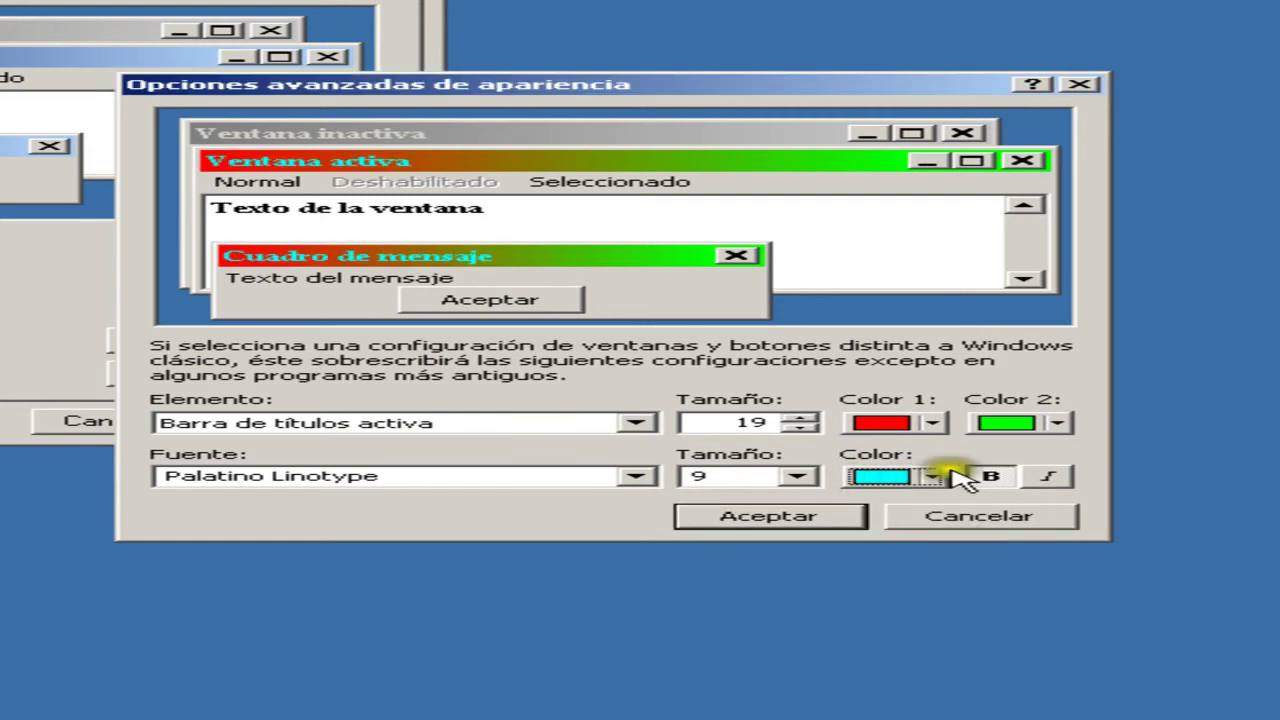
{"action": "left_click", "coordinate": [1058, 480]}
{"action": "left_click", "coordinate": [1056, 478]}
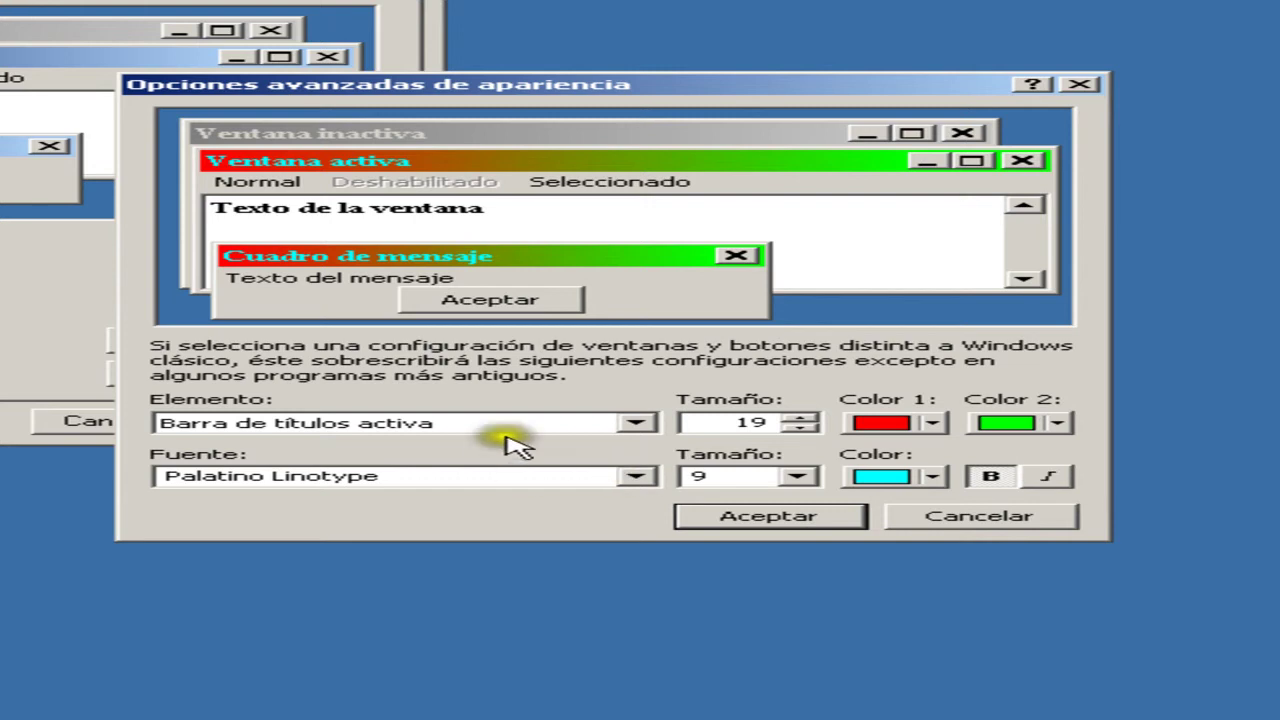
{"action": "left_click", "coordinate": [506, 470]}
{"action": "left_click", "coordinate": [507, 473]}
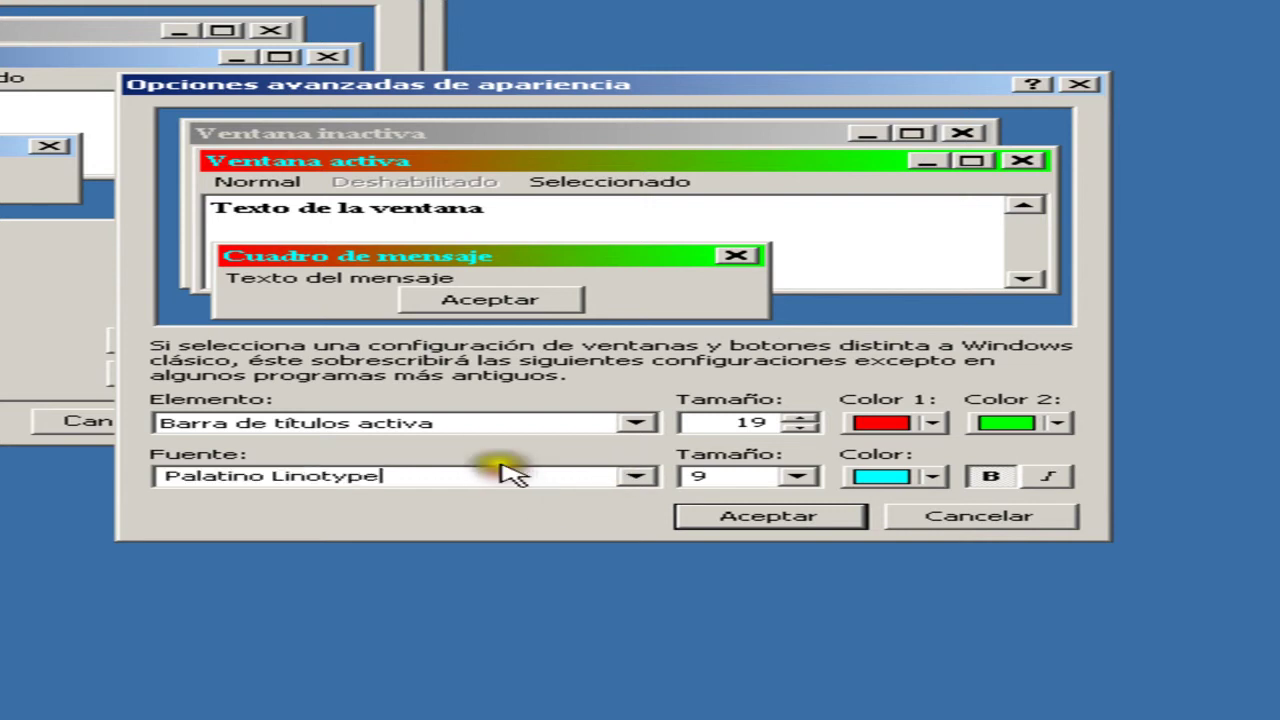
Select the Barra de títulos inactiva element and set its Color 1 to black and Color 2 to dark grey
{"action": "left_click", "coordinate": [430, 425]}
{"action": "left_click", "coordinate": [470, 474]}
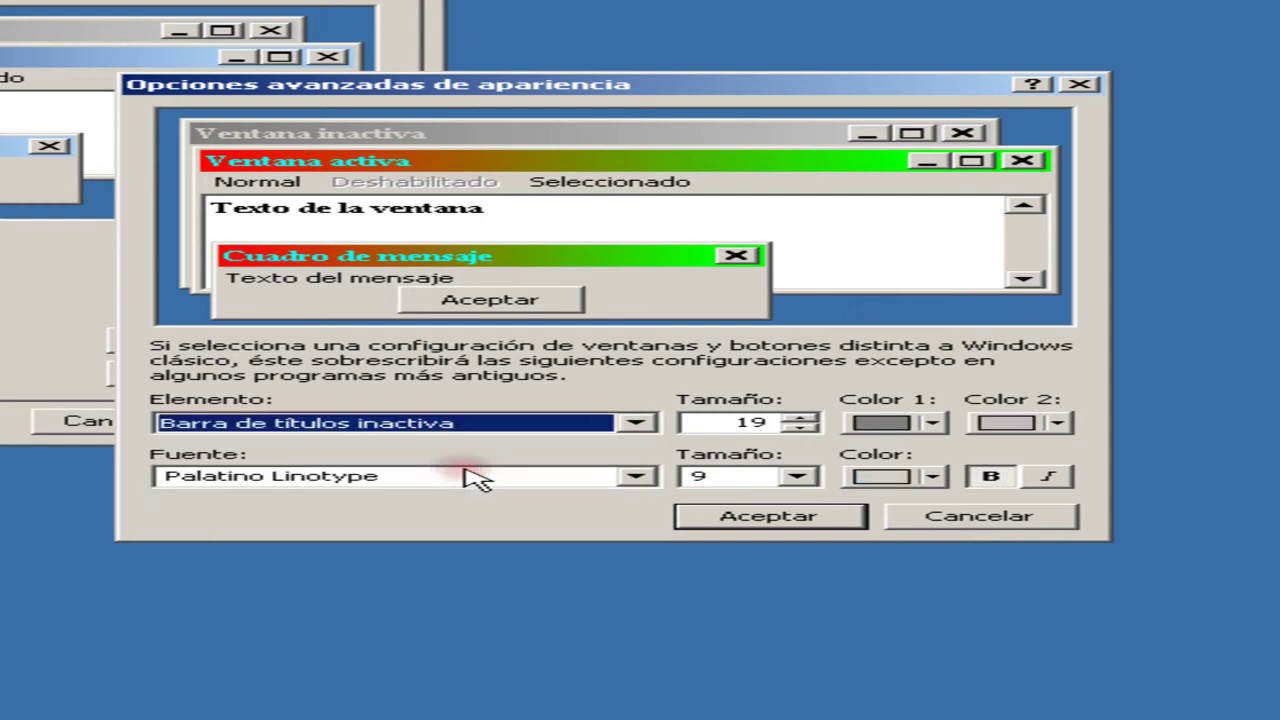
{"action": "left_click", "coordinate": [905, 430]}
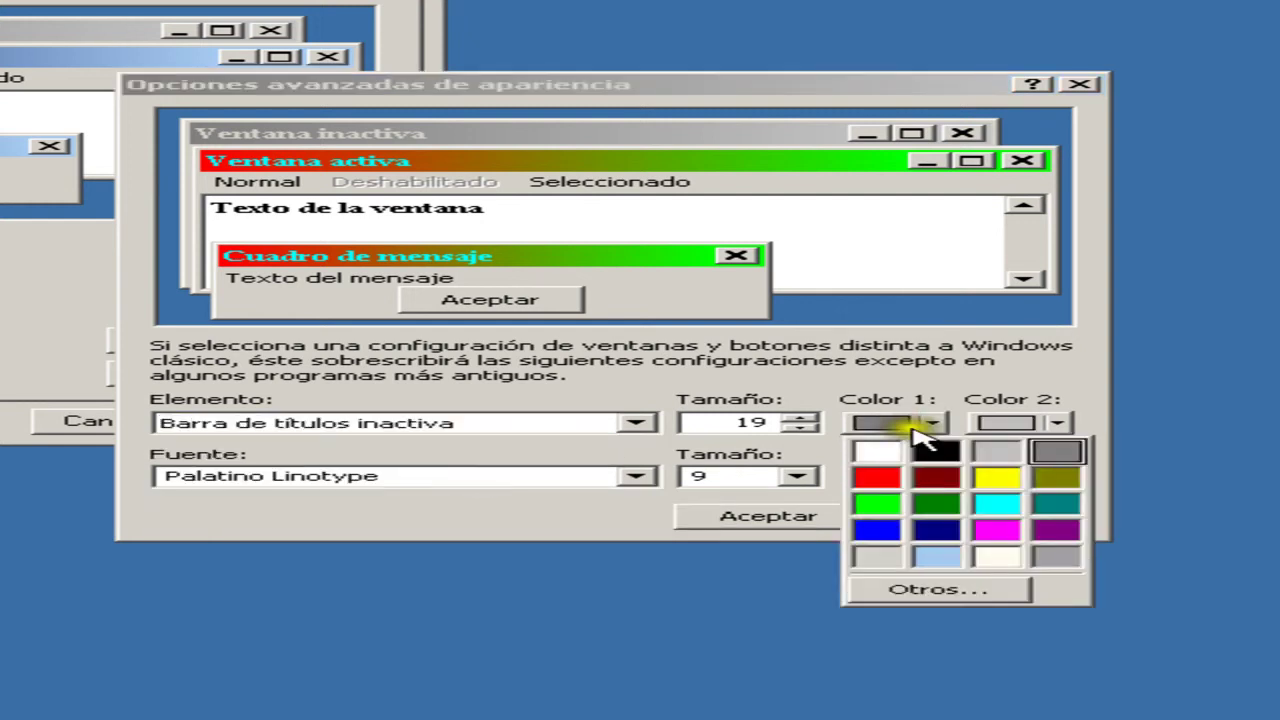
{"action": "left_click", "coordinate": [923, 449]}
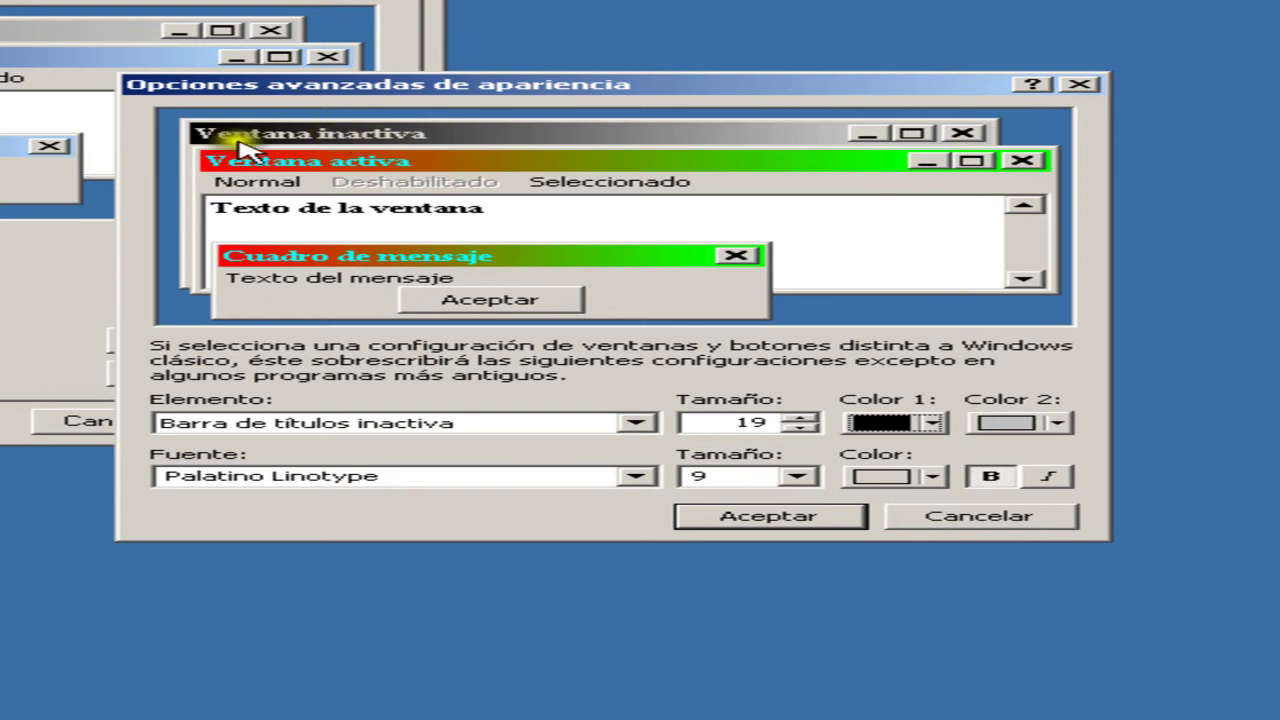
{"action": "left_click", "coordinate": [1045, 422]}
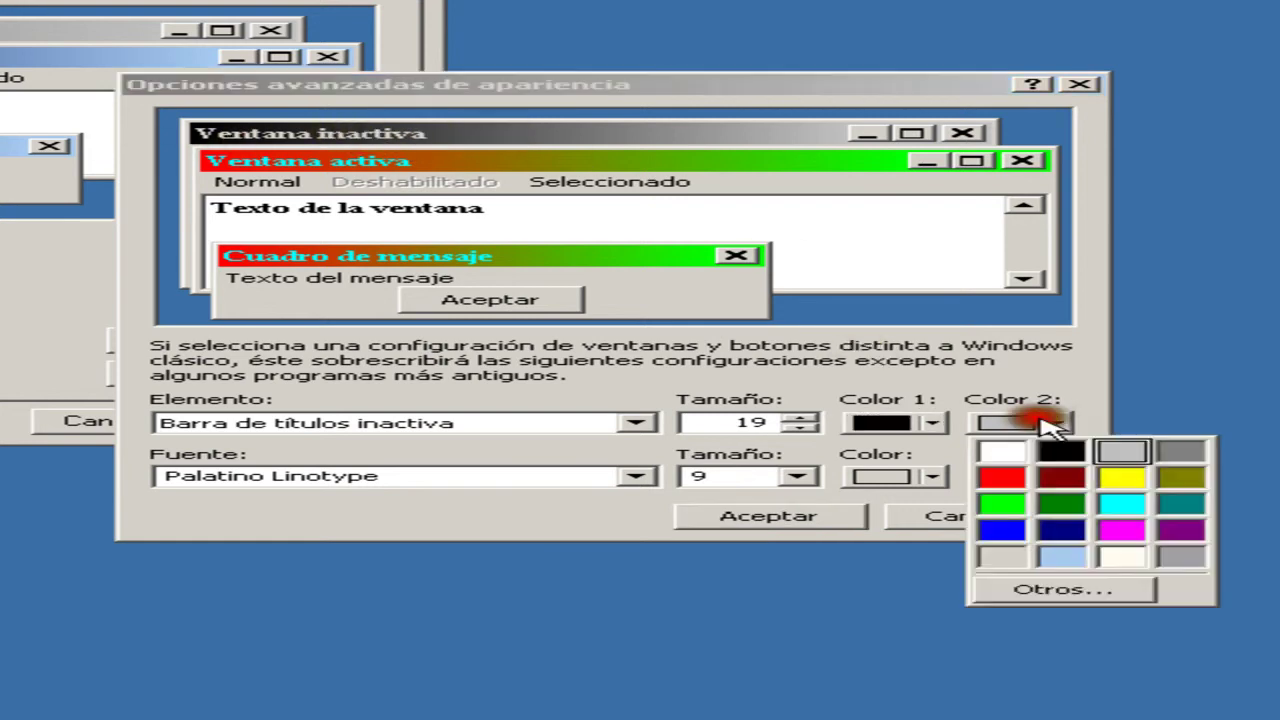
{"action": "left_click", "coordinate": [1177, 451]}
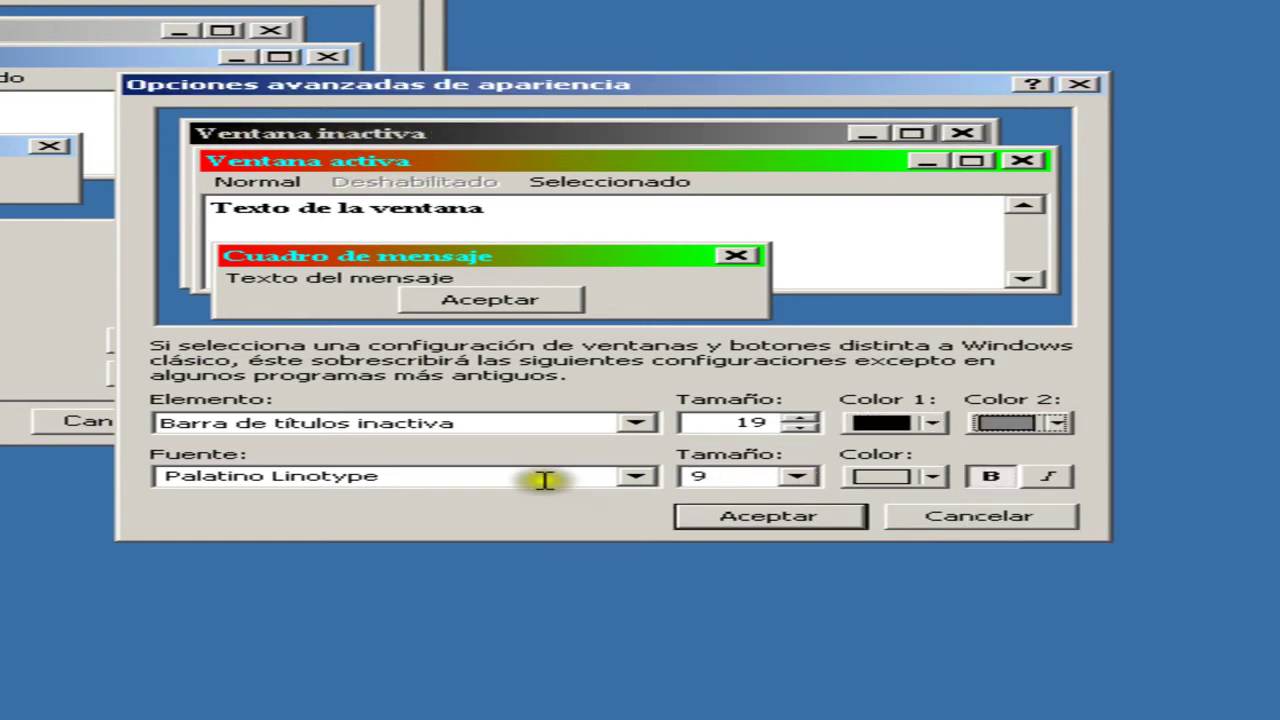
Try a neighbouring font and other font sizes for the inactive title bar, returning to Palatino Linotype at size 9
{"action": "left_click", "coordinate": [578, 476]}
{"action": "left_click", "coordinate": [575, 476]}
{"action": "key", "text": "Up"}
{"action": "key", "text": "Down"}
{"action": "left_click", "coordinate": [796, 476]}
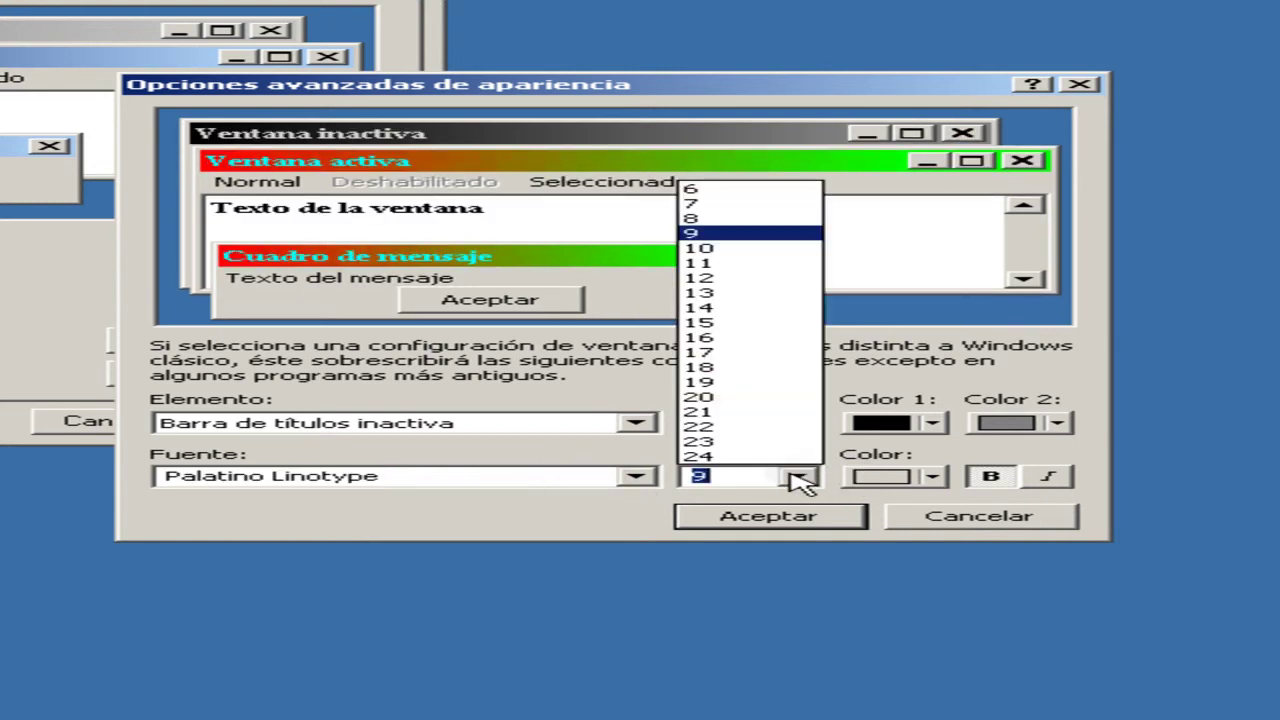
{"action": "left_click", "coordinate": [738, 250]}
{"action": "key", "text": "Down"}
{"action": "key", "text": "Up"}
{"action": "key", "text": "Up"}
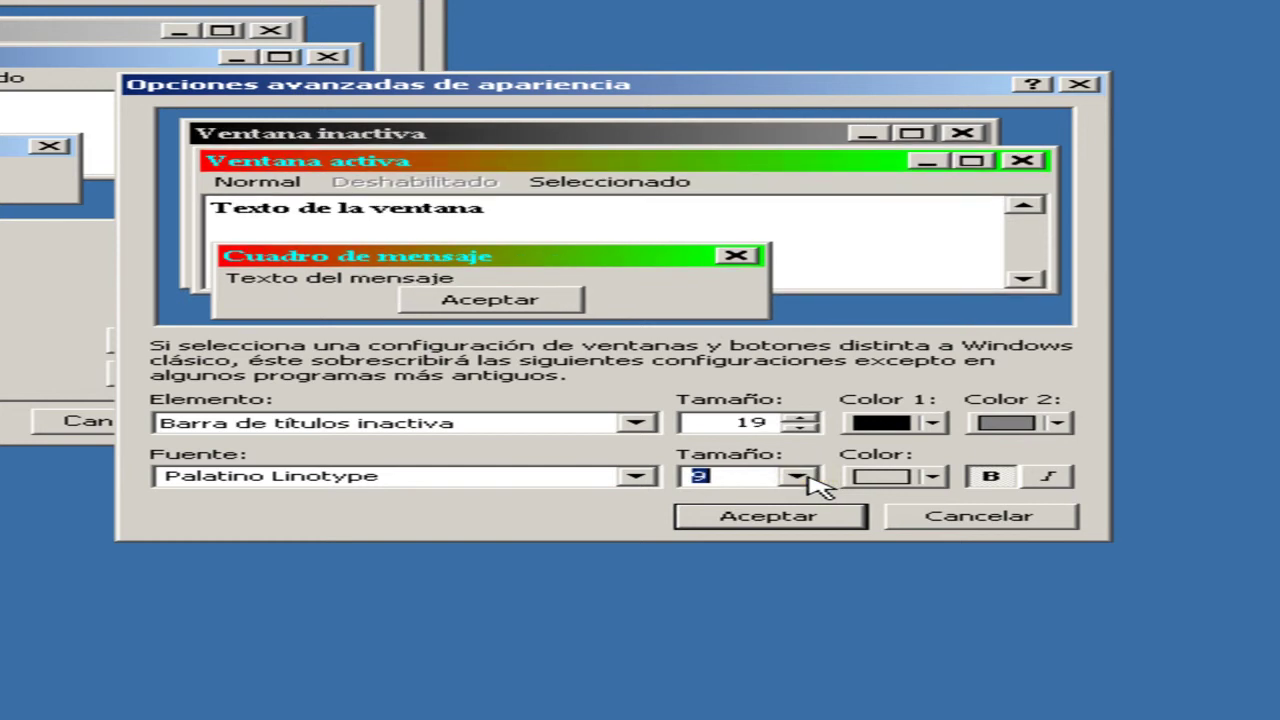
Try dark red as the inactive title bar's text colour, returning it to light grey
{"action": "left_click", "coordinate": [886, 478]}
{"action": "left_click", "coordinate": [948, 533]}
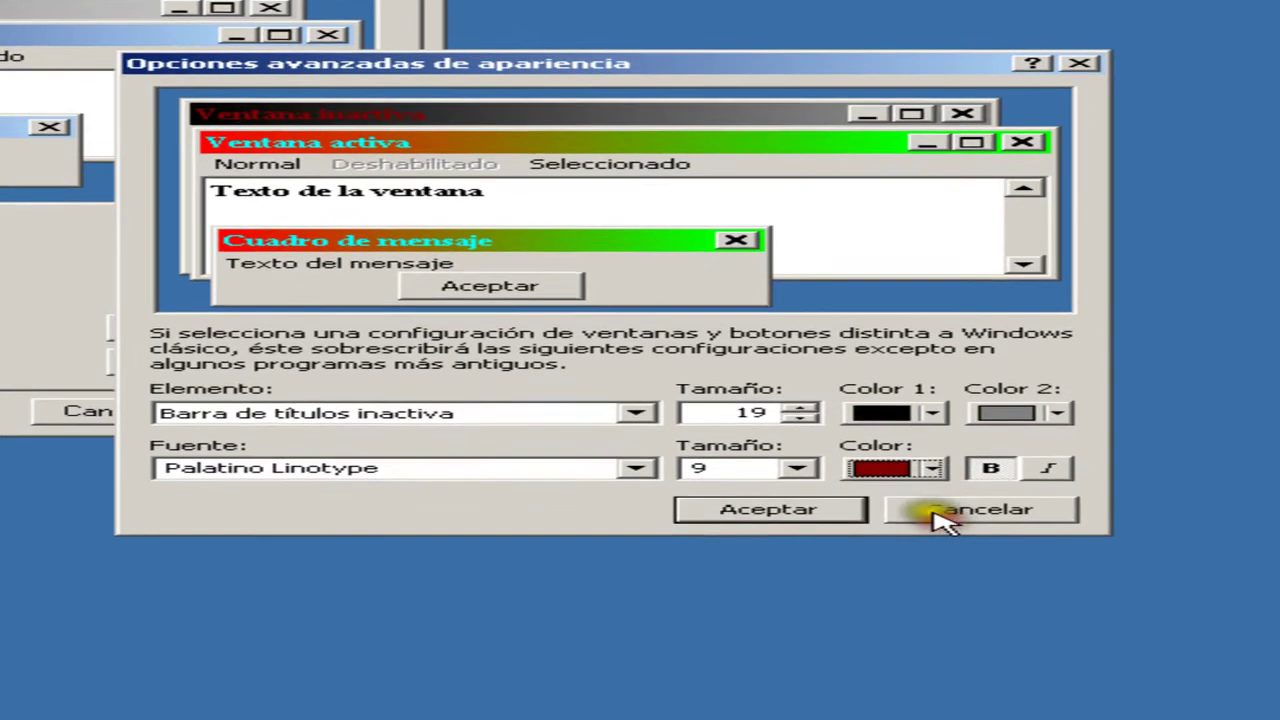
{"action": "left_click", "coordinate": [920, 477]}
{"action": "left_click", "coordinate": [898, 606]}
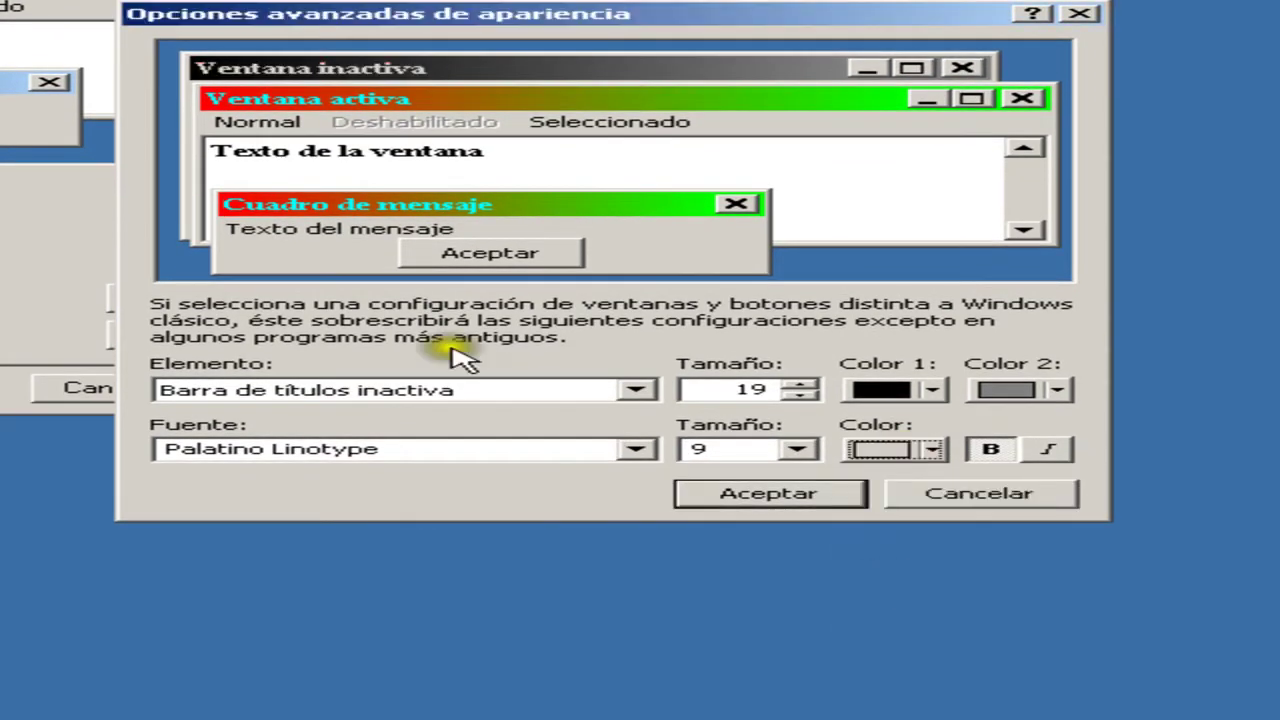
Select the Borde de ventana activa element, set its size to 2 and its Color 1 to red after trying black
{"action": "left_click", "coordinate": [338, 390]}
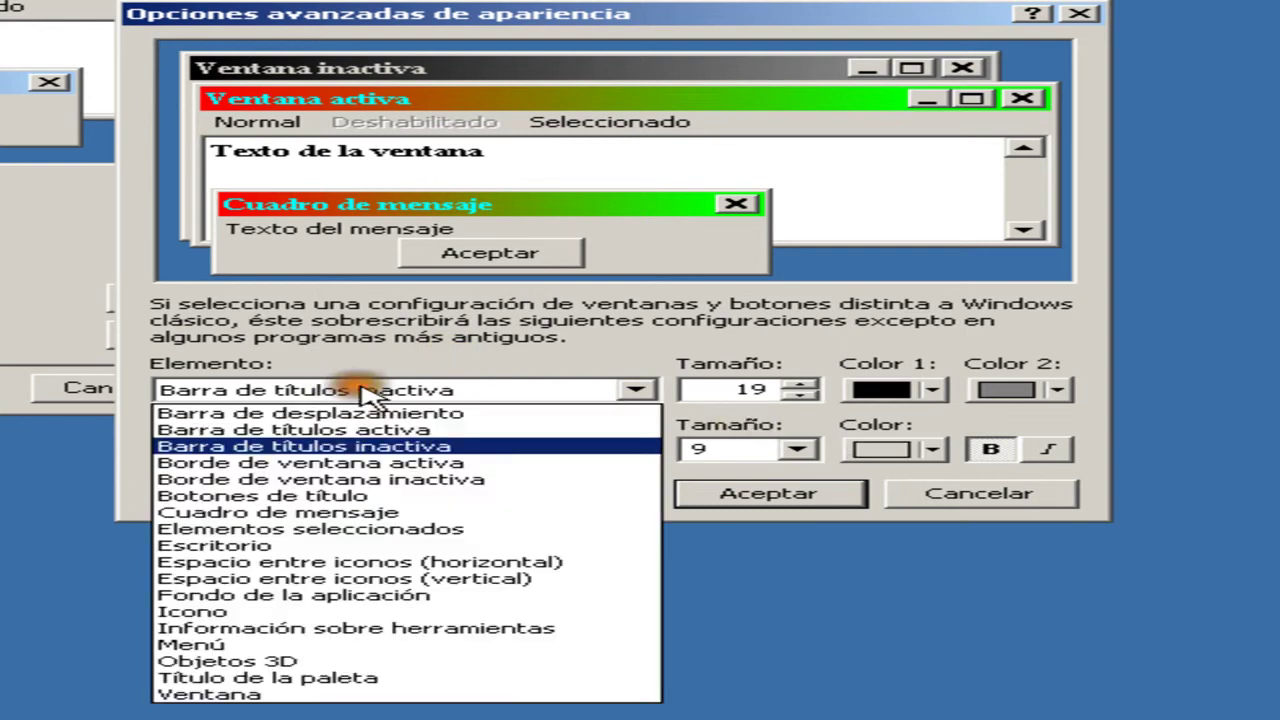
{"action": "left_click", "coordinate": [440, 465]}
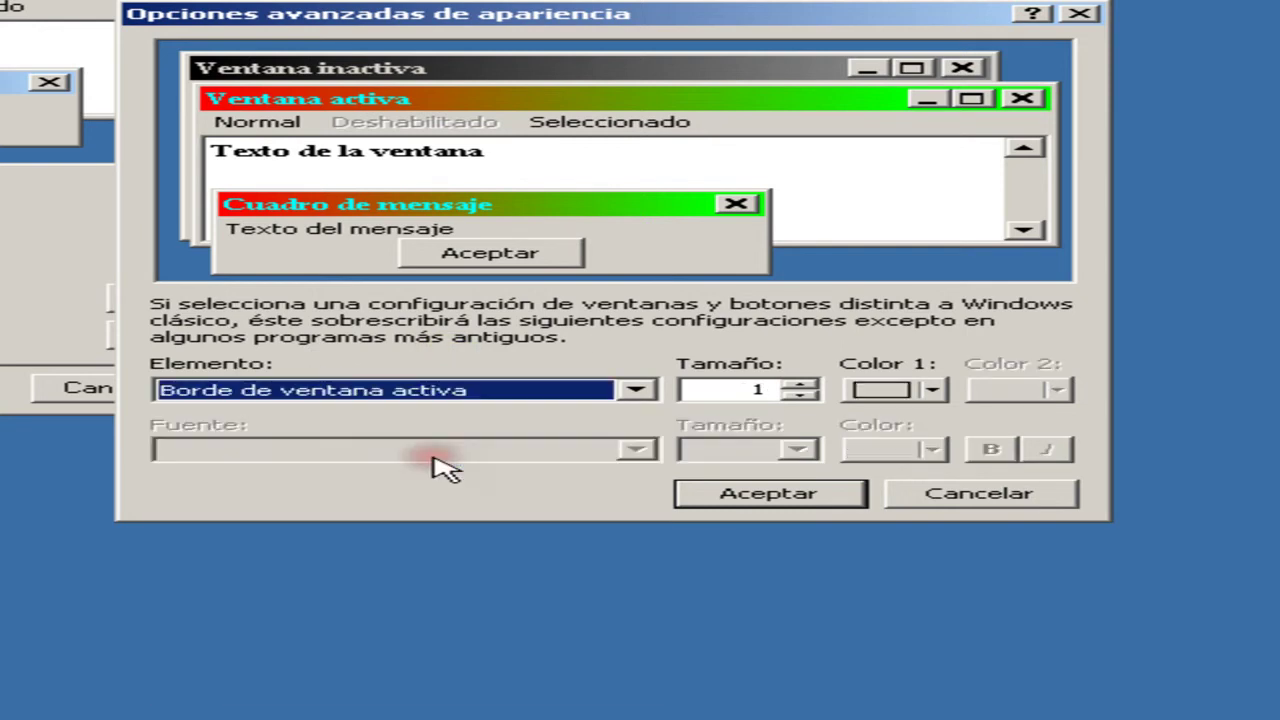
{"action": "left_click", "coordinate": [880, 392]}
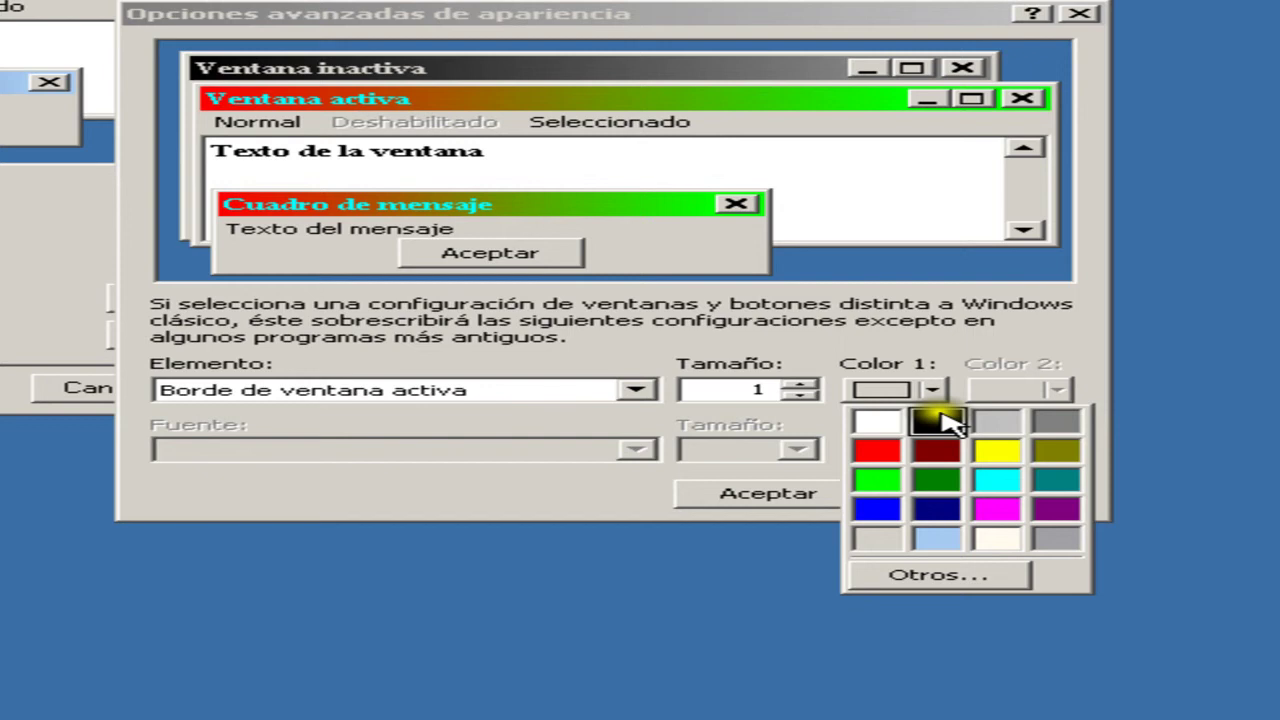
{"action": "left_click", "coordinate": [946, 421]}
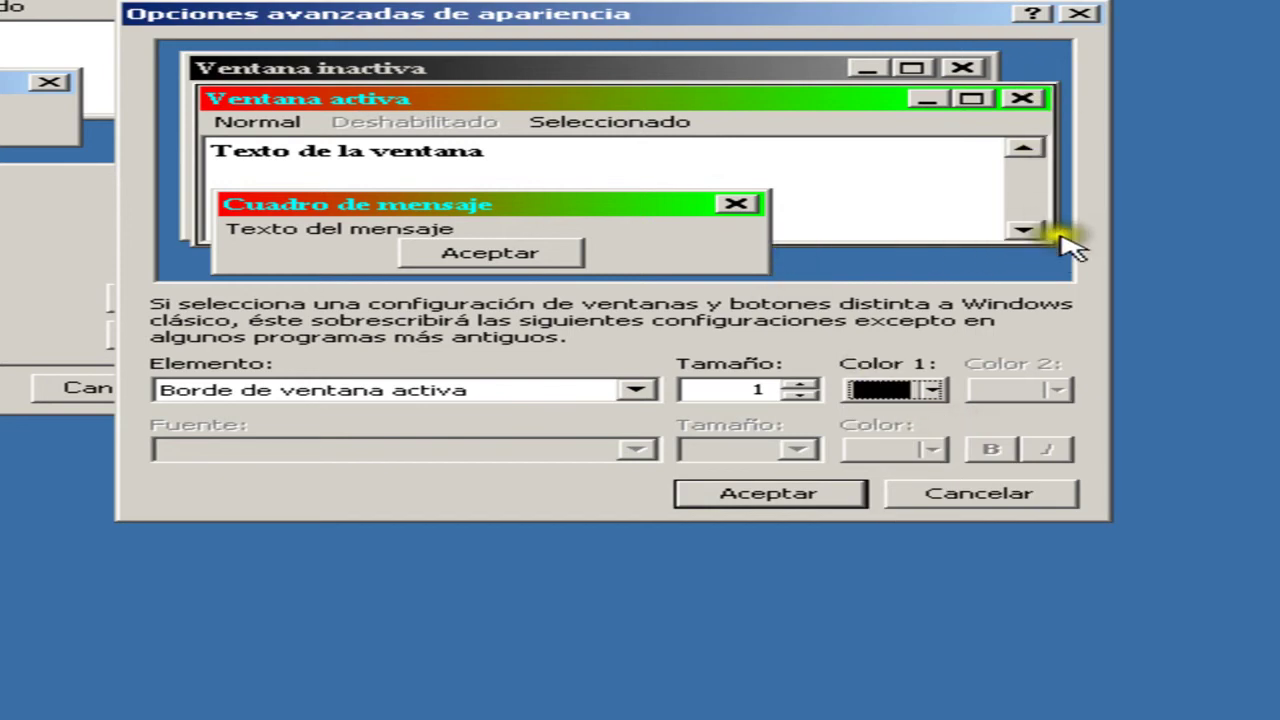
{"action": "left_click", "coordinate": [800, 384]}
{"action": "left_click", "coordinate": [800, 384]}
{"action": "left_click", "coordinate": [800, 384]}
{"action": "left_click", "coordinate": [801, 396]}
{"action": "left_click", "coordinate": [801, 396]}
{"action": "left_click", "coordinate": [895, 392]}
{"action": "left_click", "coordinate": [866, 446]}
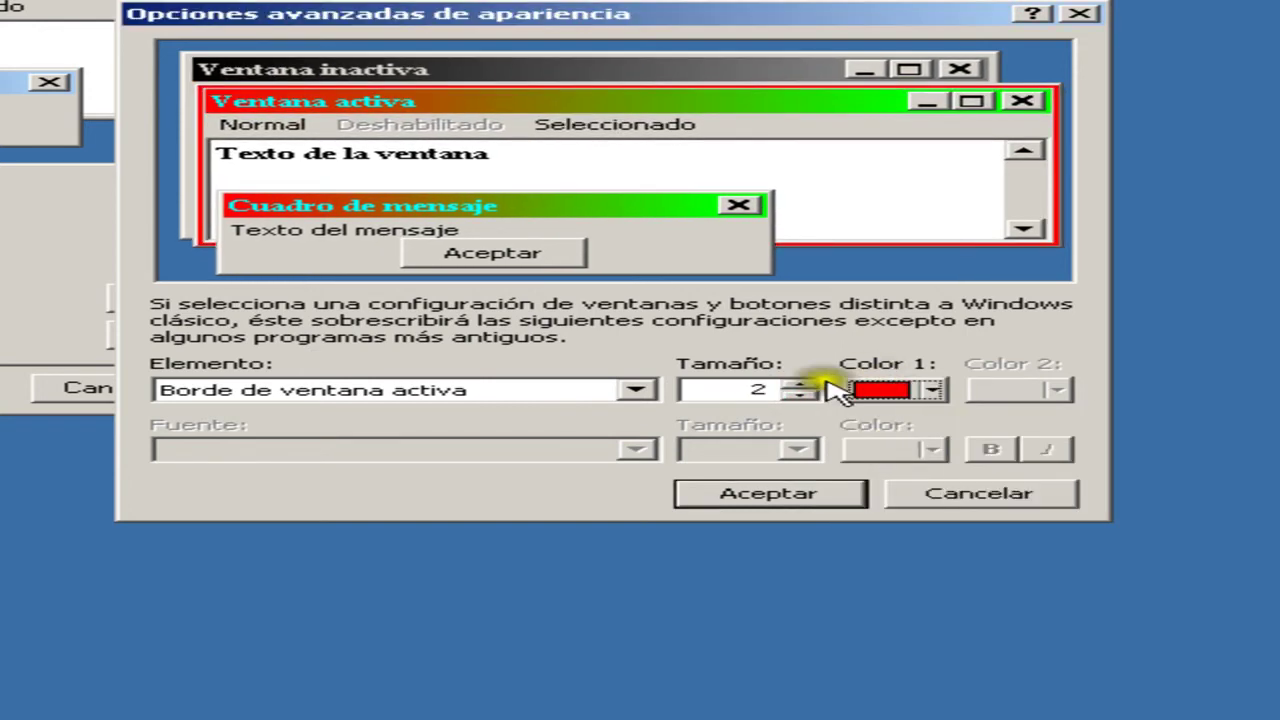
Select the Borde de ventana inactiva element to view its size and colour options
{"action": "left_click", "coordinate": [517, 392]}
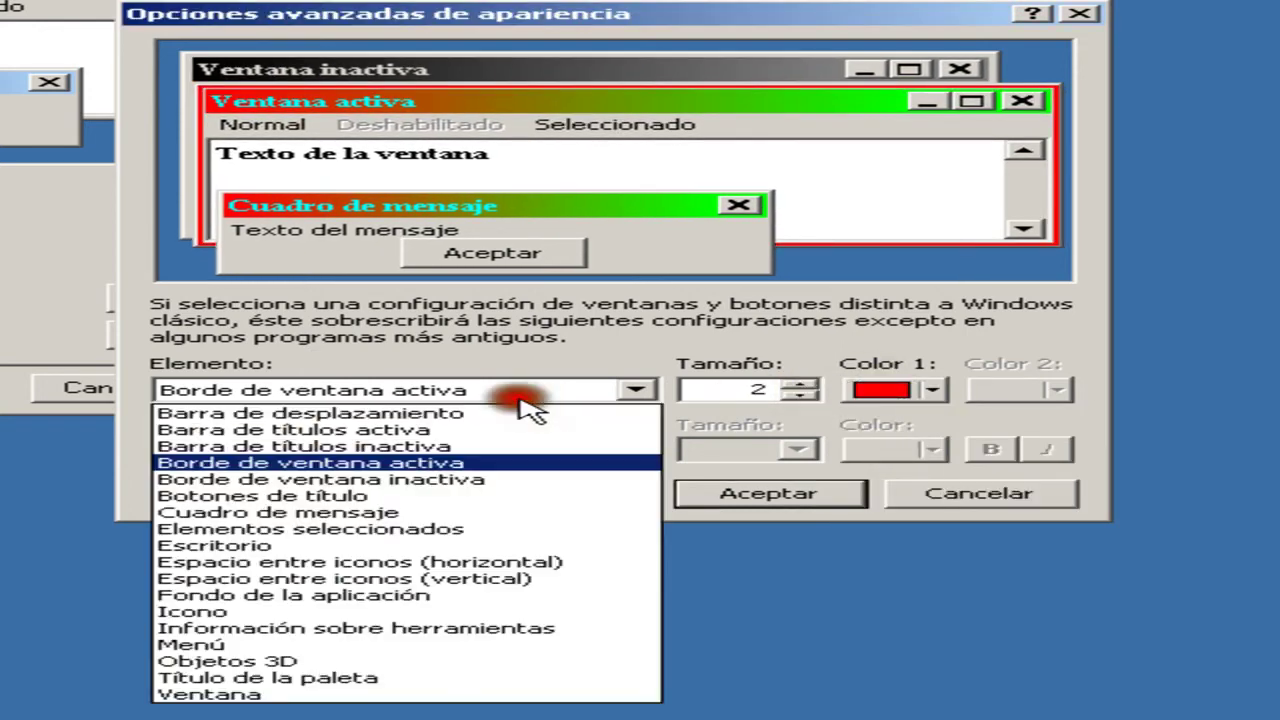
{"action": "left_click", "coordinate": [507, 484]}
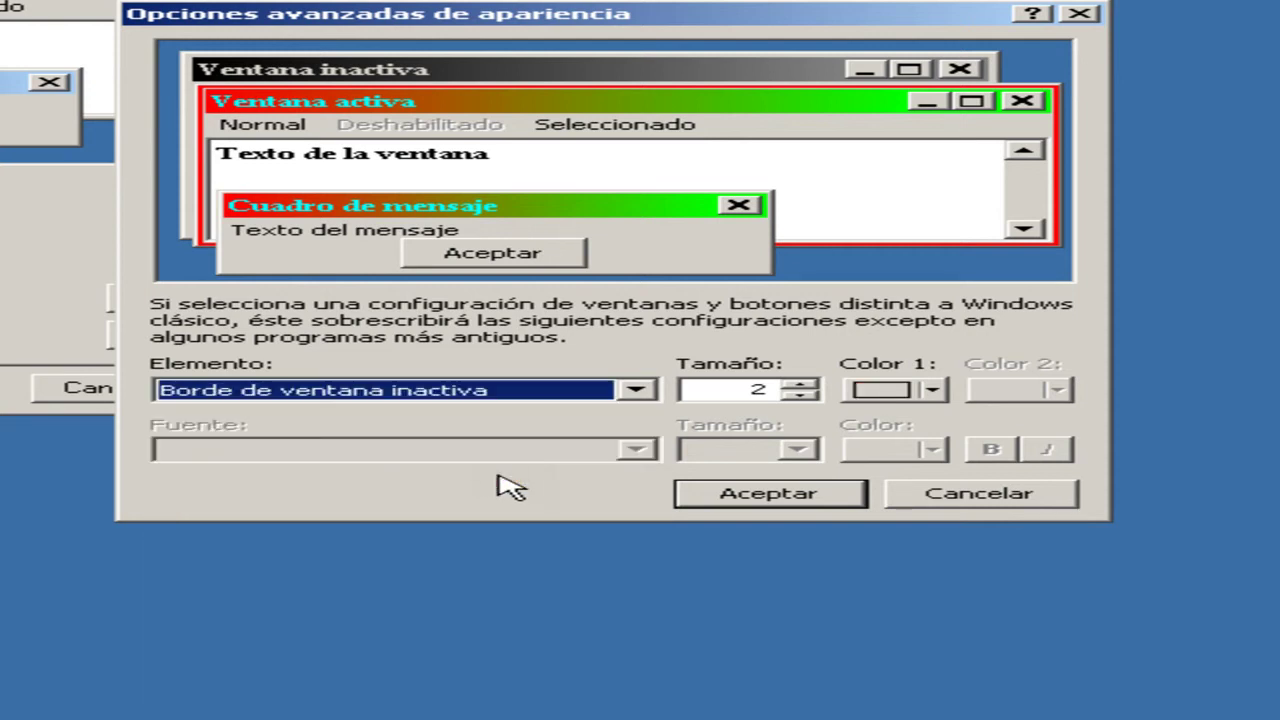
{"action": "left_click", "coordinate": [534, 395]}
{"action": "left_click", "coordinate": [534, 395]}
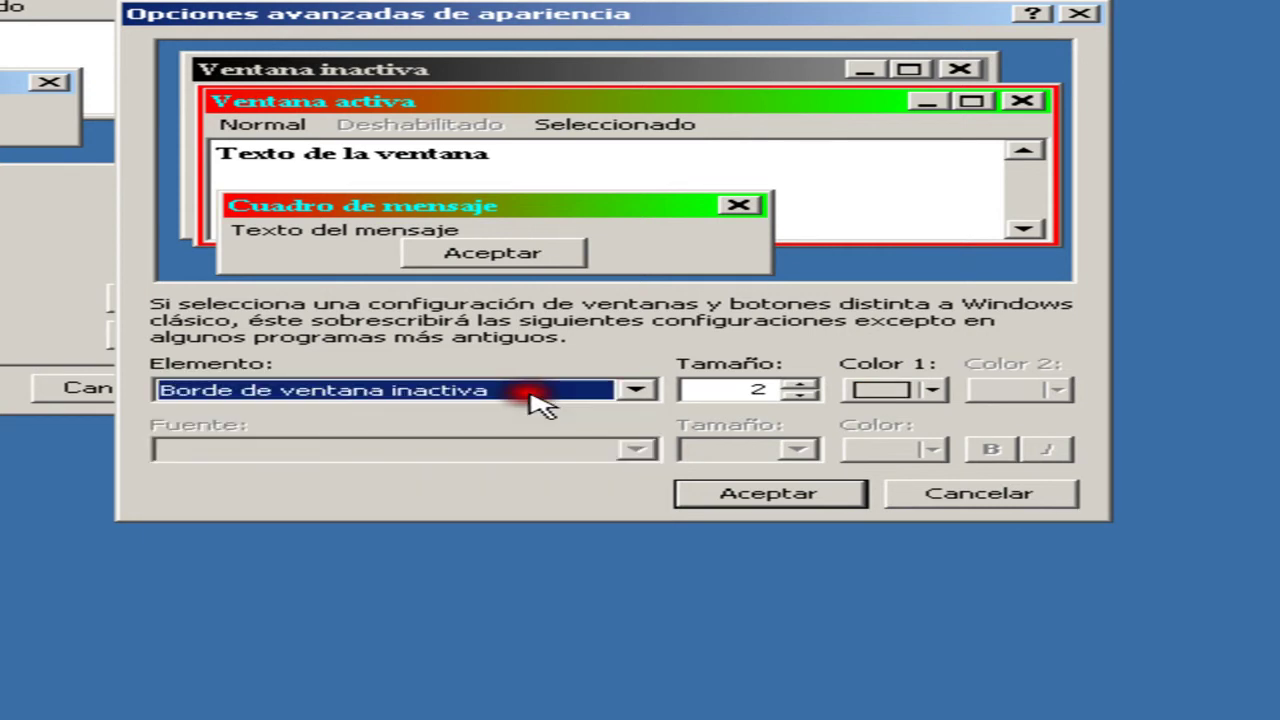
Select the Botones de título element and try a larger button size before returning it to 19
{"action": "left_click", "coordinate": [537, 395]}
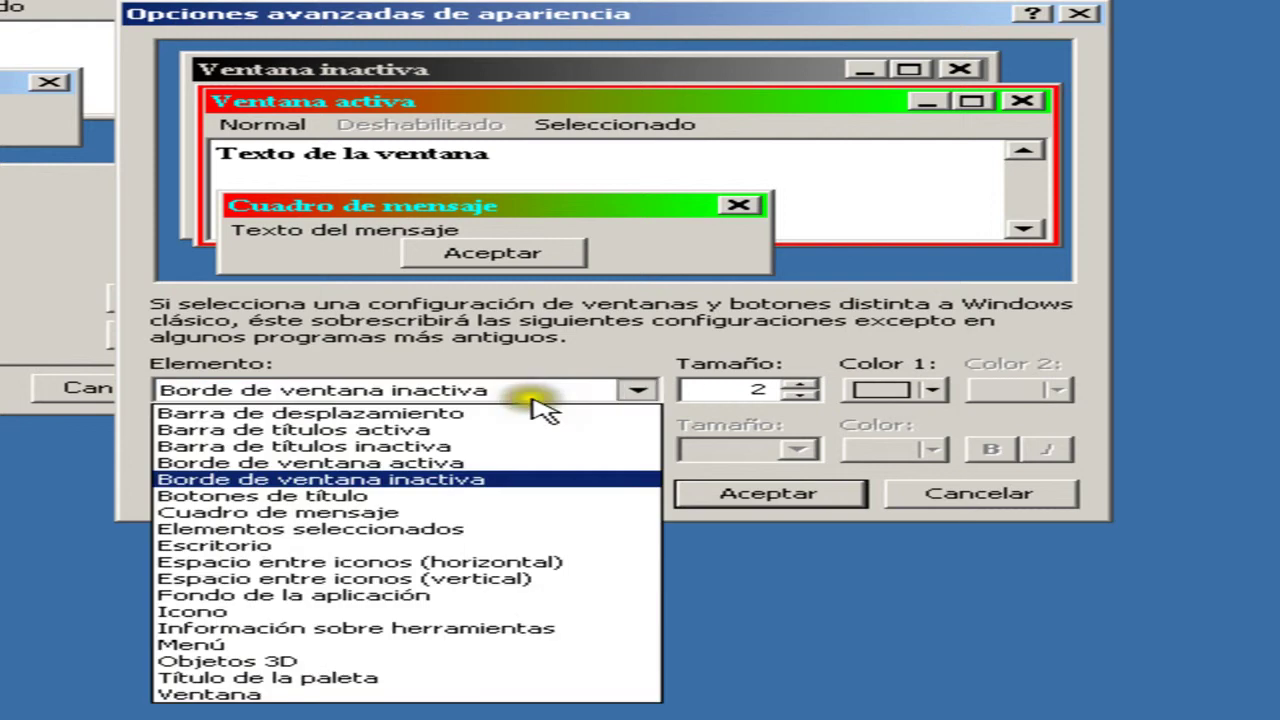
{"action": "left_click", "coordinate": [452, 496]}
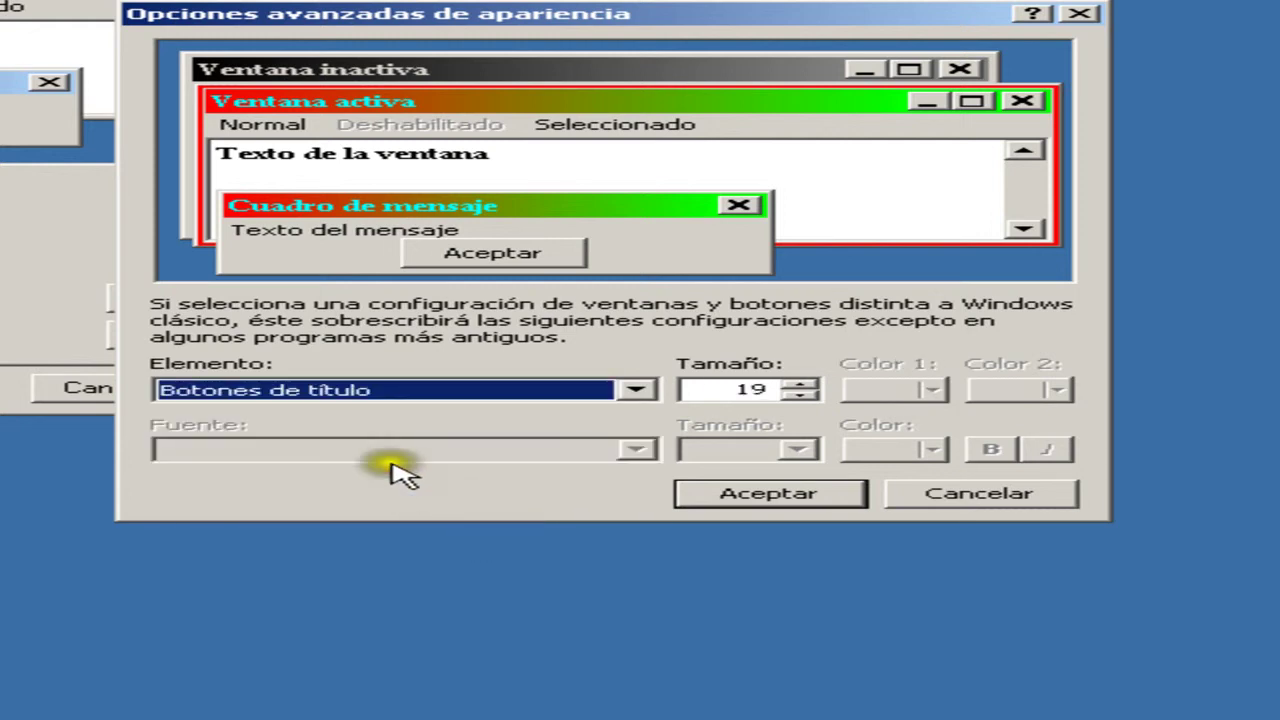
{"action": "left_click", "coordinate": [800, 383]}
{"action": "left_click", "coordinate": [800, 383]}
{"action": "left_click", "coordinate": [806, 397]}
{"action": "left_click", "coordinate": [806, 397]}
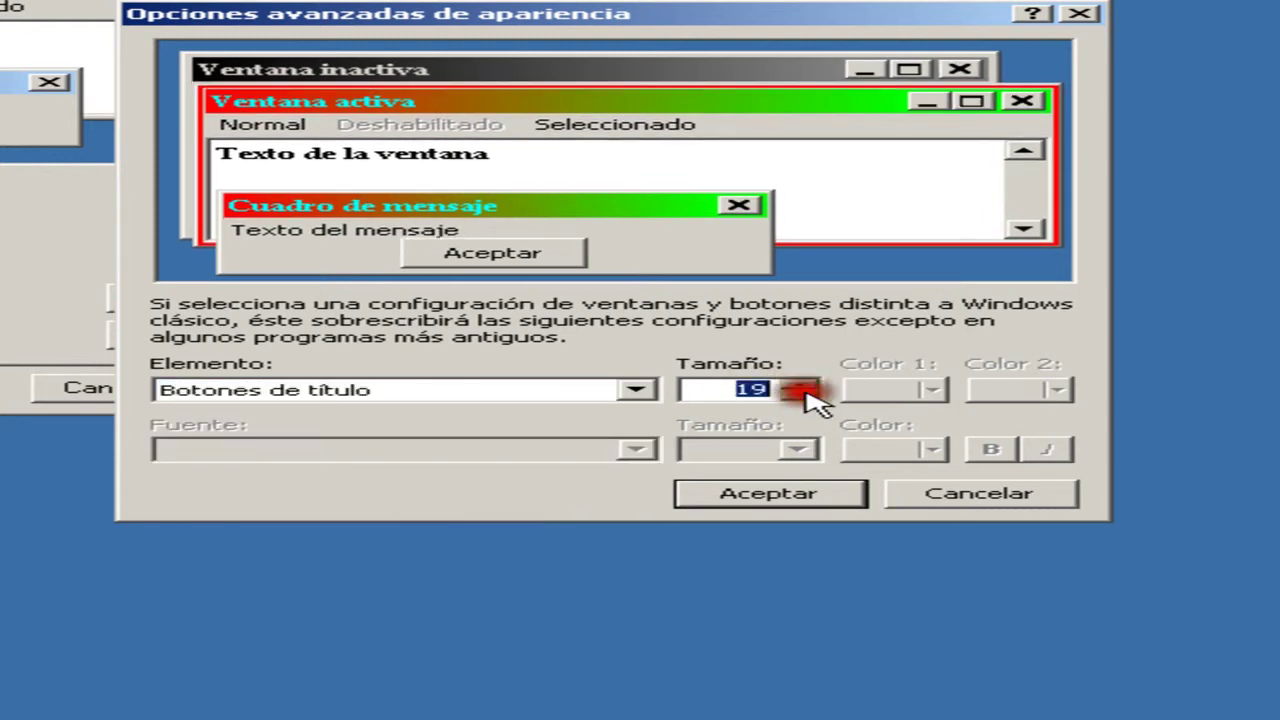
Select the Cuadro de mensaje element, try out various fonts and set its font to Lucida Calligraphy
{"action": "left_click", "coordinate": [509, 394]}
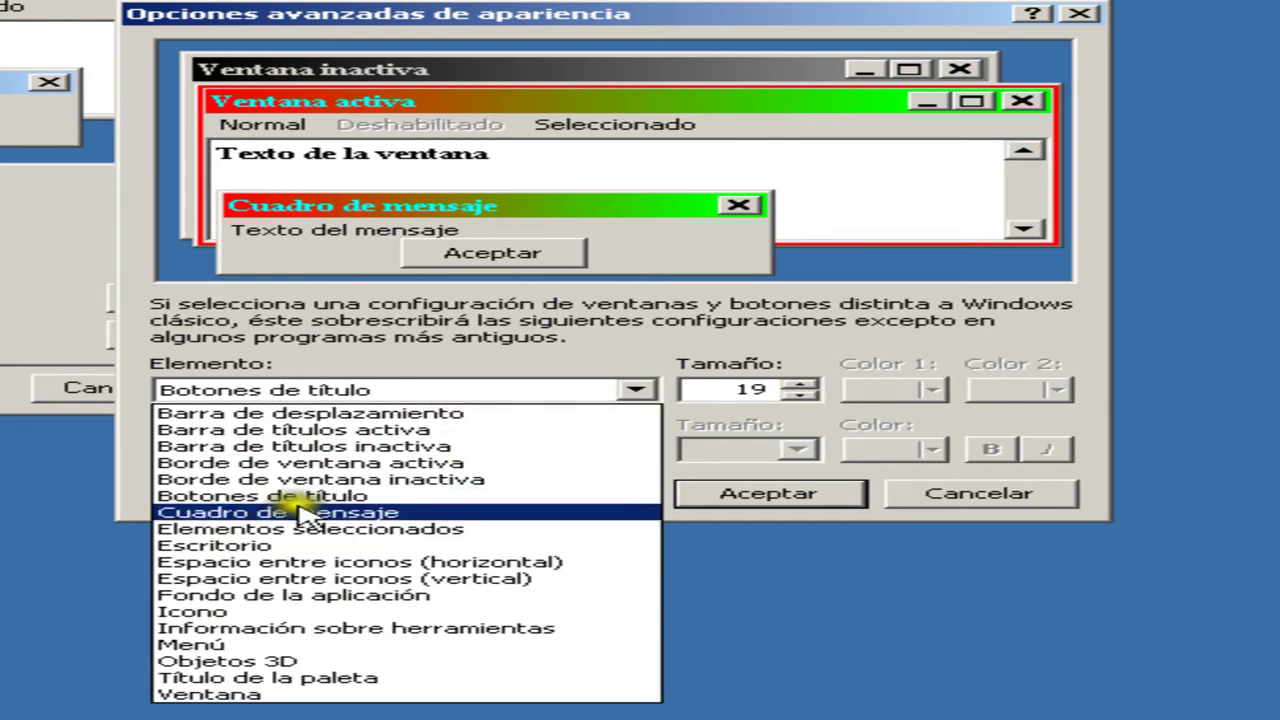
{"action": "left_click", "coordinate": [336, 514]}
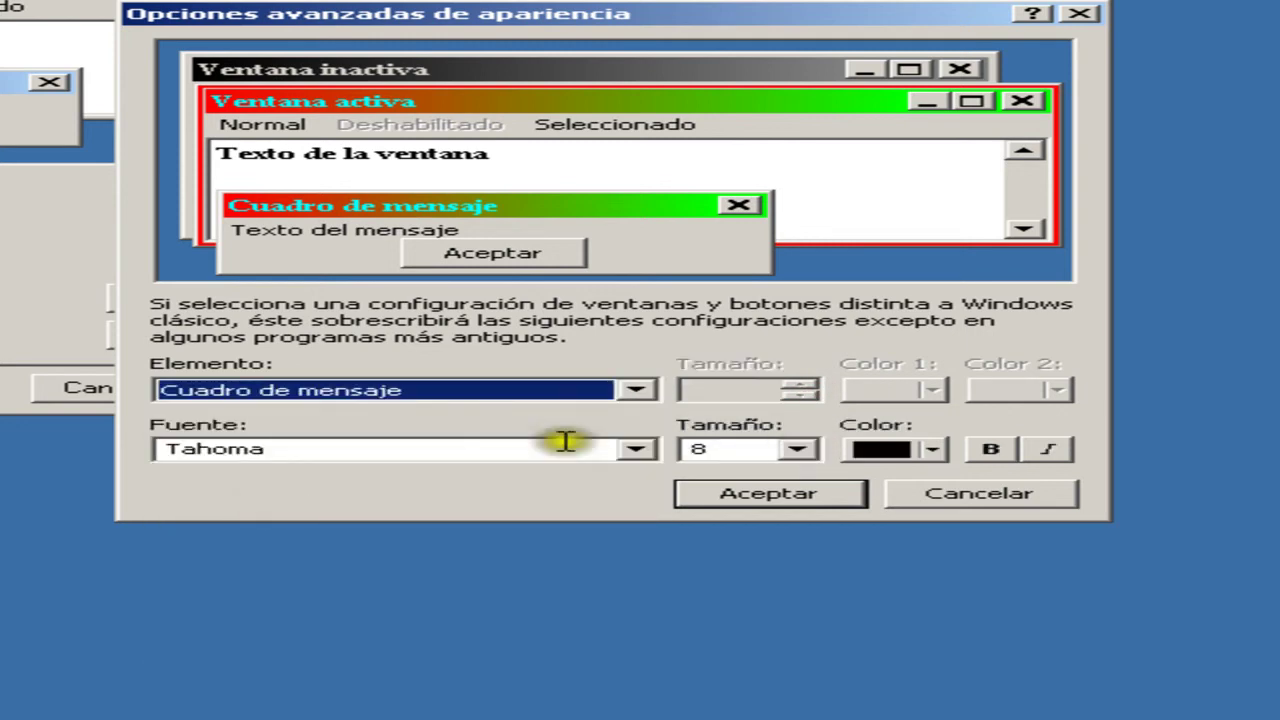
{"action": "left_click", "coordinate": [521, 443]}
{"action": "key", "text": "Up"}
{"action": "key", "text": "Up"}
{"action": "key", "text": "Up"}
{"action": "key", "text": "Up"}
{"action": "key", "text": "Up"}
{"action": "key", "text": "Up"}
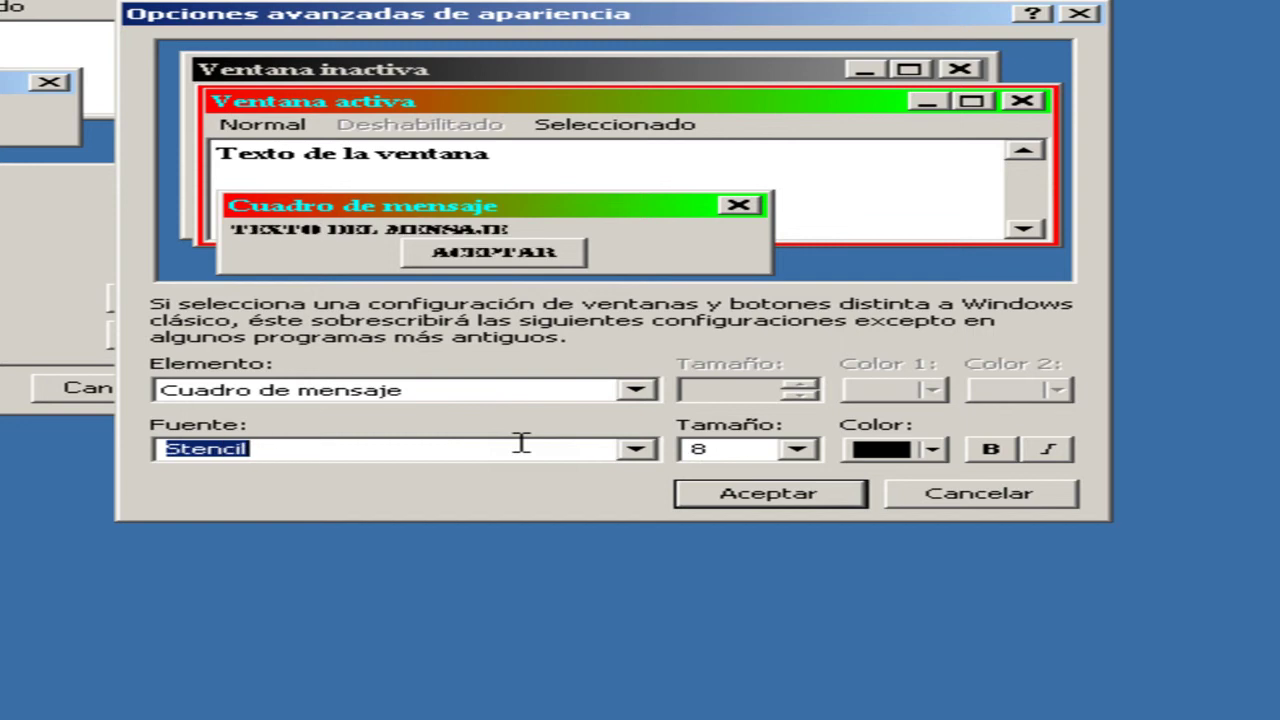
{"action": "key", "text": "Up"}
{"action": "key", "text": "Up"}
{"action": "key", "text": "Up"}
{"action": "key", "text": "Up"}
{"action": "key", "text": "Up"}
{"action": "key", "text": "Up"}
{"action": "key", "text": "Up"}
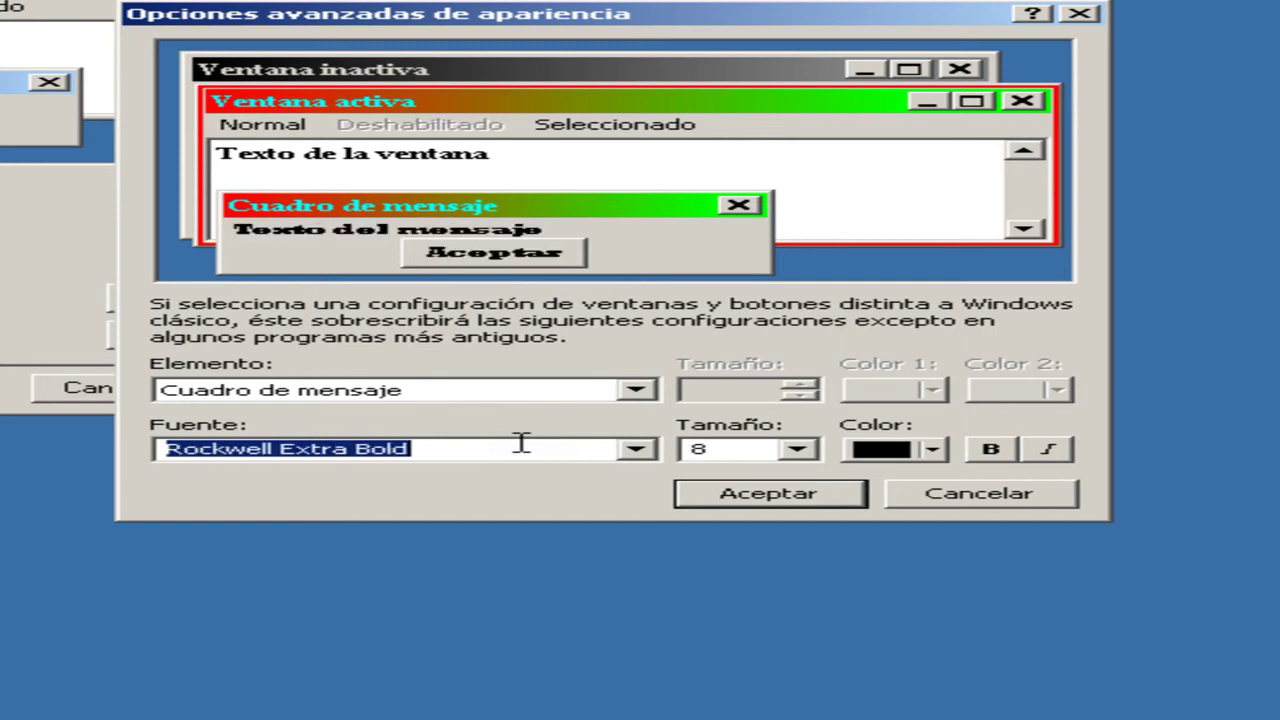
{"action": "key", "text": "Up"}
{"action": "key", "text": "Up"}
{"action": "key", "text": "Up"}
{"action": "key", "text": "Up"}
{"action": "key", "text": "Up"}
{"action": "key", "text": "Up"}
{"action": "key", "text": "Up"}
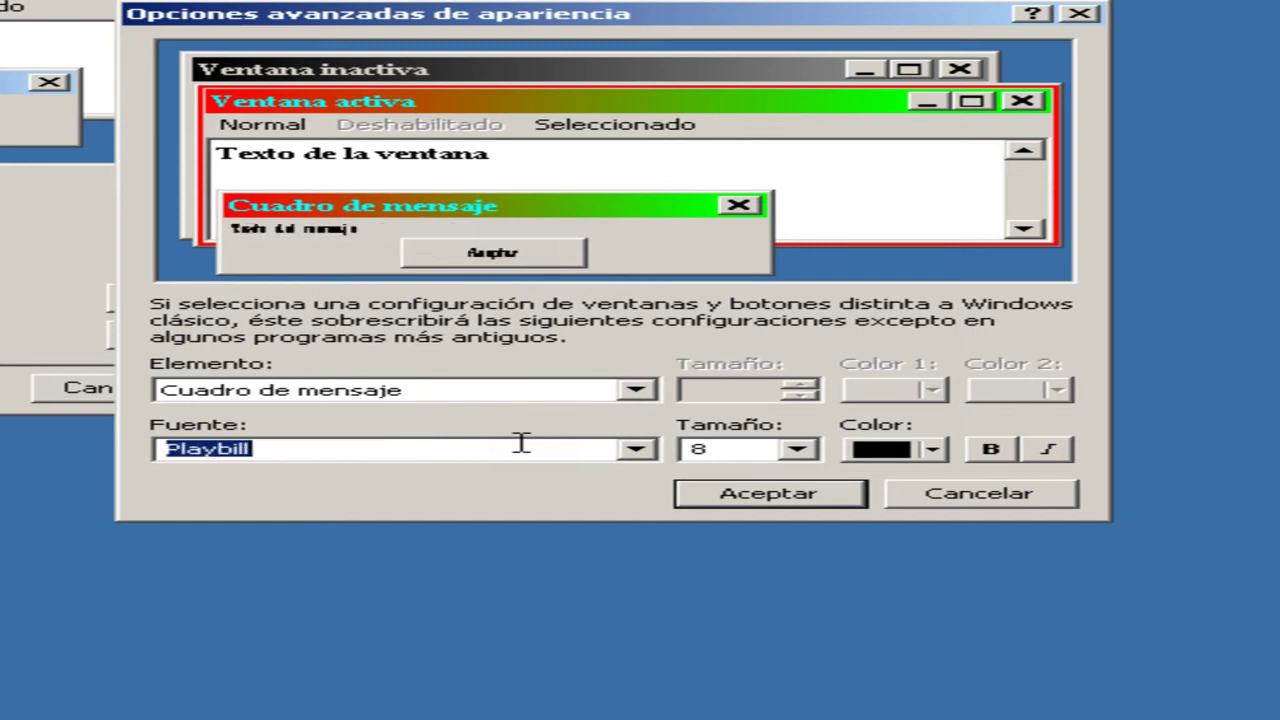
{"action": "key", "text": "Up"}
{"action": "key", "text": "Up"}
{"action": "key", "text": "Up"}
{"action": "key", "text": "Up"}
{"action": "key", "text": "Up"}
{"action": "key", "text": "Up"}
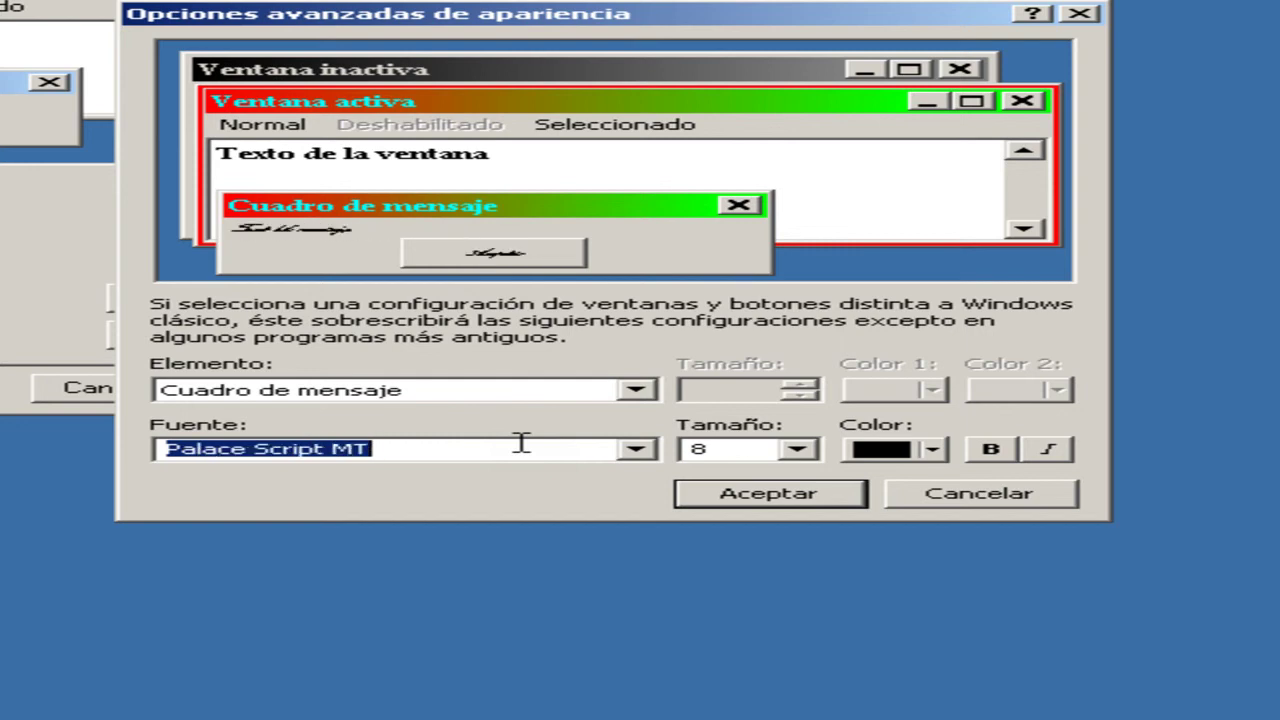
{"action": "key", "text": "Up"}
{"action": "key", "text": "Up"}
{"action": "key", "text": "Up"}
{"action": "key", "text": "Up"}
{"action": "key", "text": "Up"}
{"action": "key", "text": "Up"}
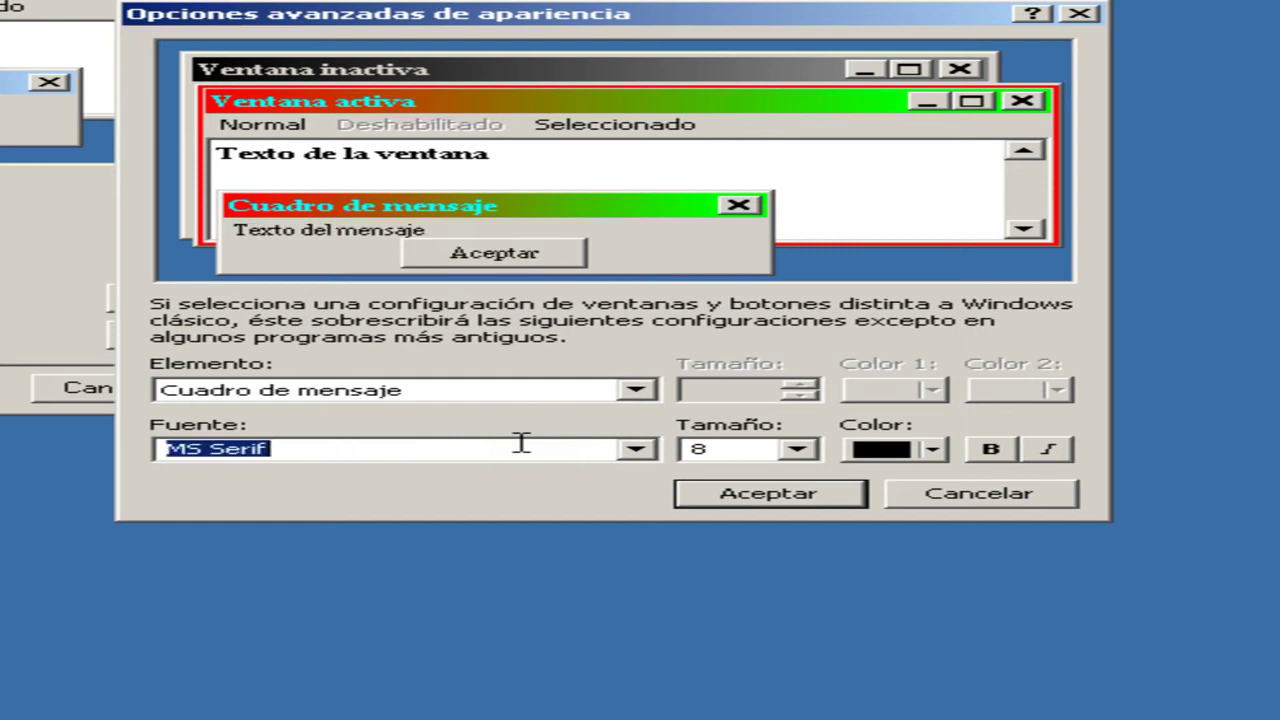
{"action": "key", "text": "Up"}
{"action": "key", "text": "Up"}
{"action": "key", "text": "Up"}
{"action": "key", "text": "Up"}
{"action": "key", "text": "Up"}
{"action": "key", "text": "Up"}
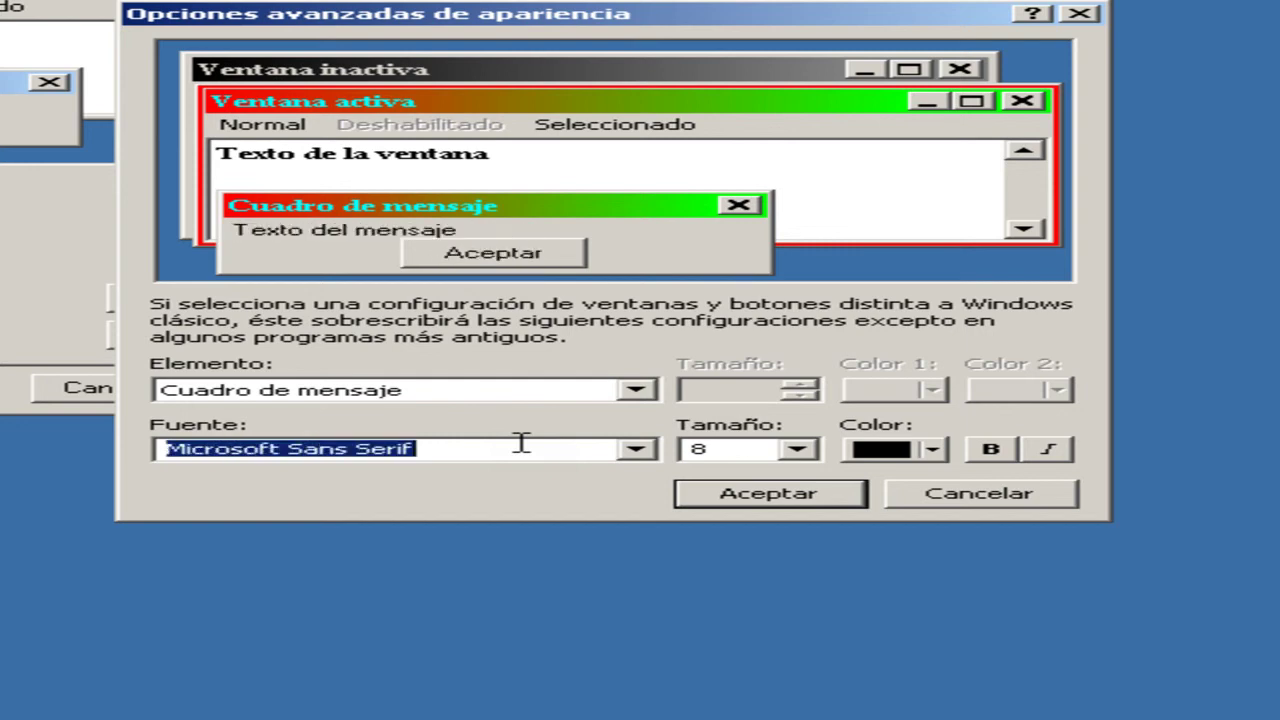
{"action": "key", "text": "Up"}
{"action": "key", "text": "Up"}
{"action": "key", "text": "Up"}
{"action": "key", "text": "Up"}
{"action": "key", "text": "Up"}
{"action": "key", "text": "Up"}
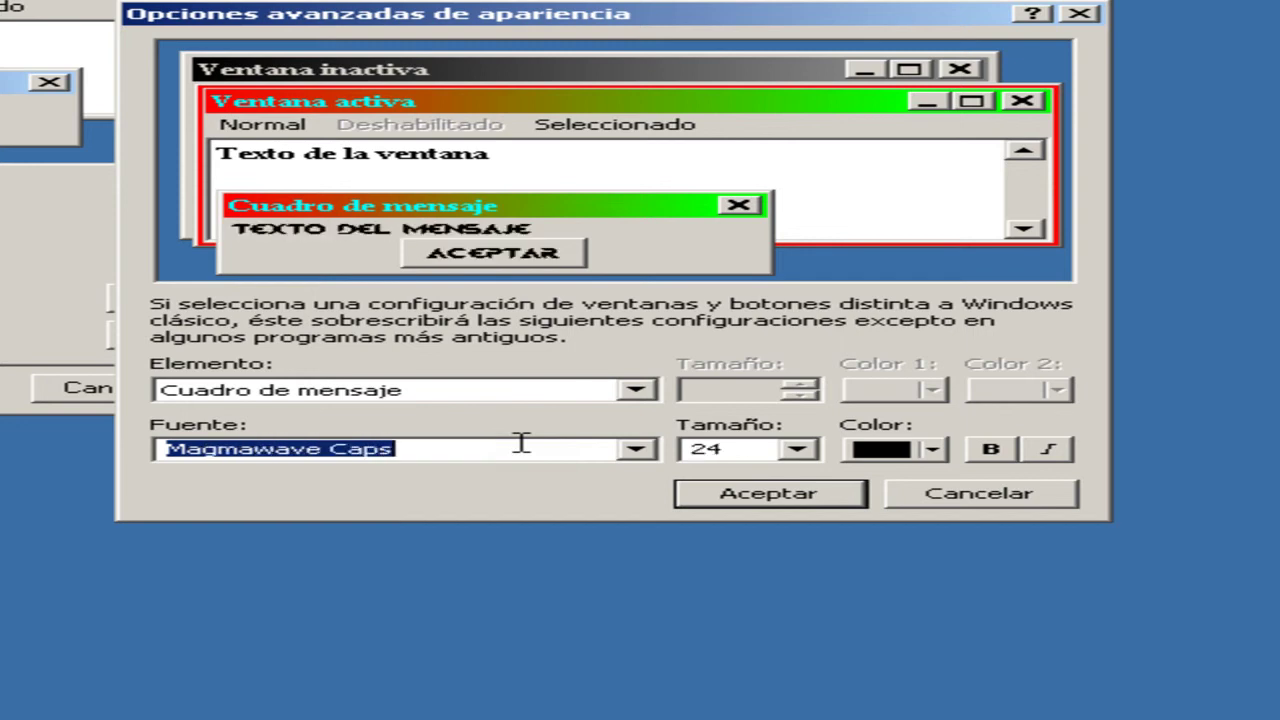
{"action": "key", "text": "Up"}
{"action": "key", "text": "Up"}
{"action": "key", "text": "Up"}
{"action": "key", "text": "Up"}
{"action": "key", "text": "Up"}
{"action": "key", "text": "Up"}
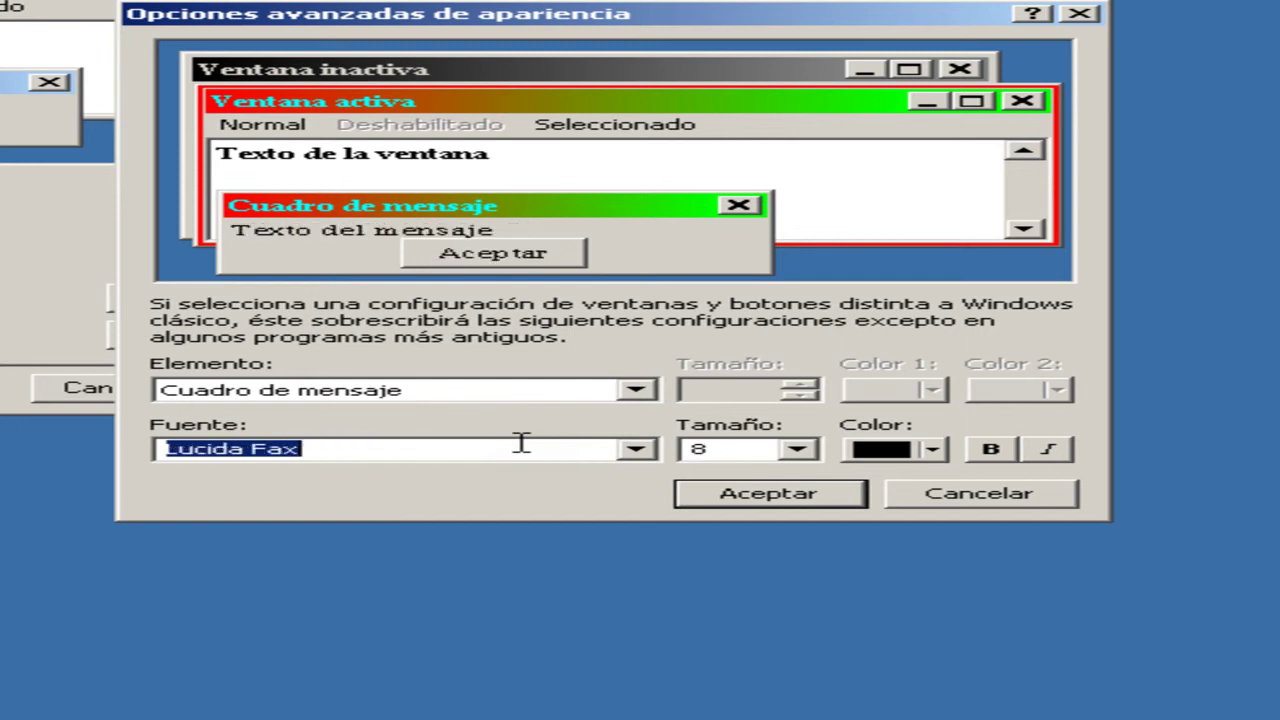
{"action": "key", "text": "Down"}
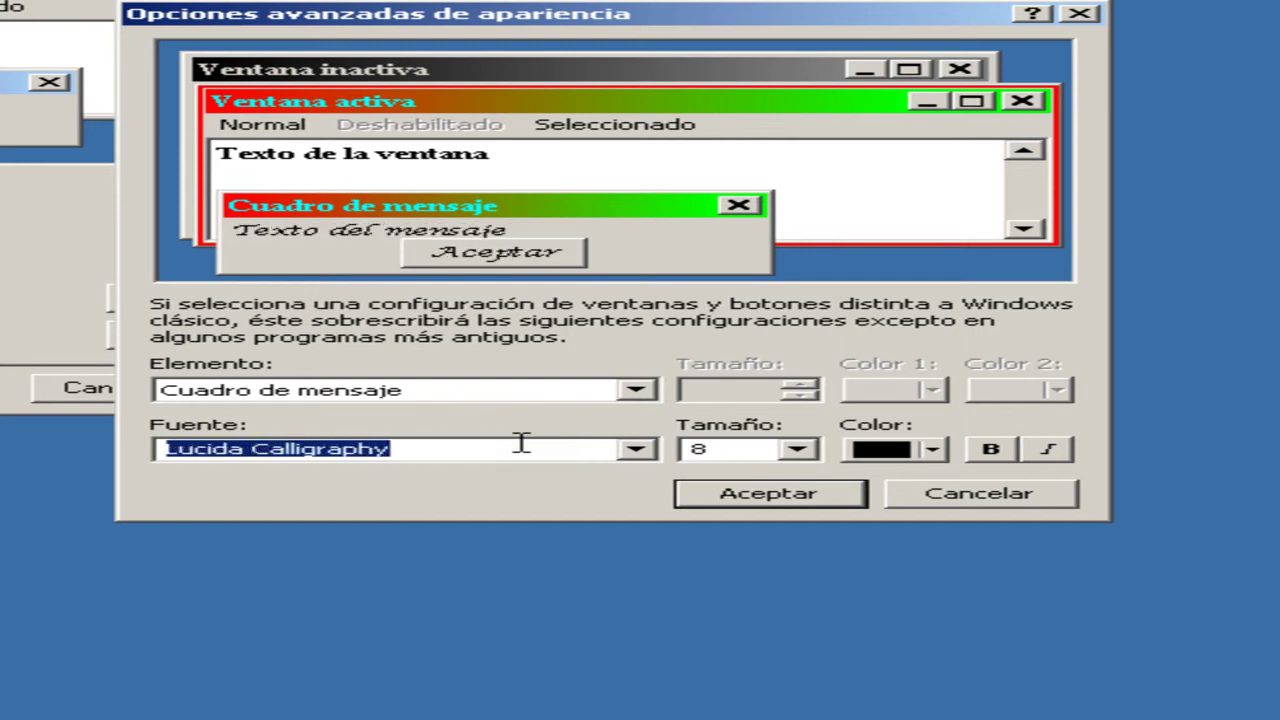
Make the message box text bold and set its colour to bright green after trying red
{"action": "left_click", "coordinate": [988, 449]}
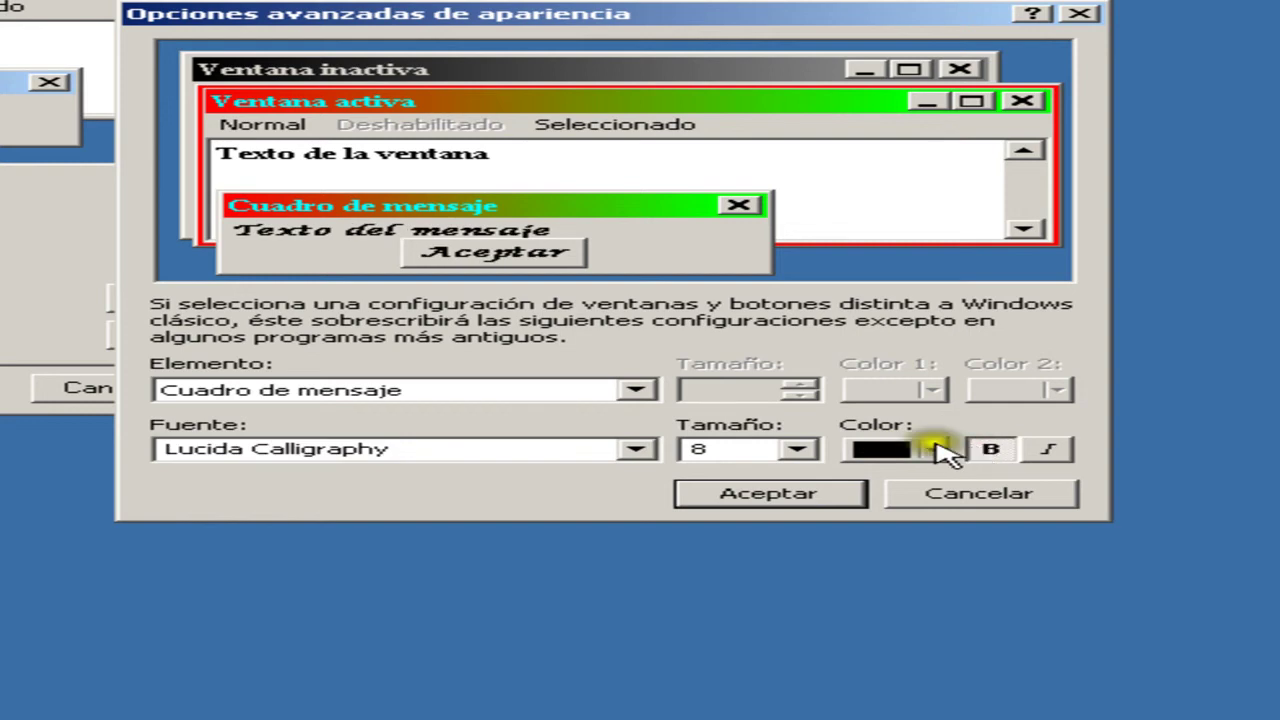
{"action": "left_click", "coordinate": [917, 452]}
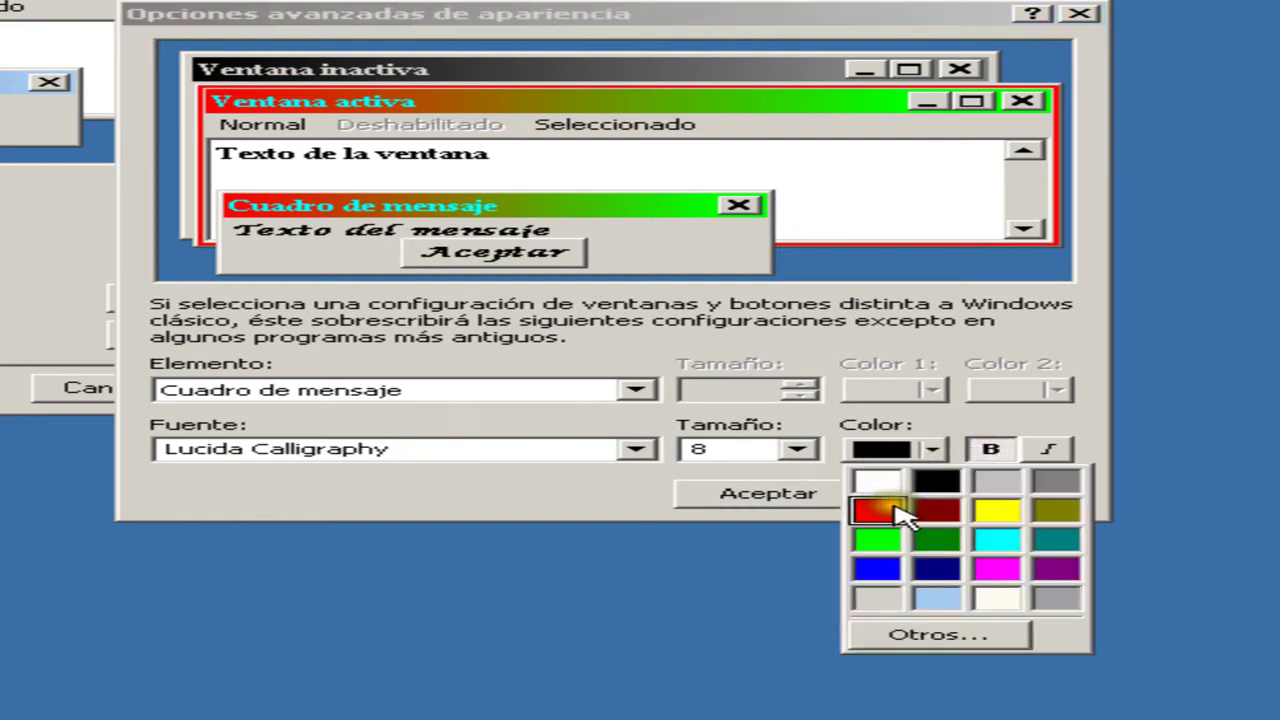
{"action": "left_click", "coordinate": [888, 510]}
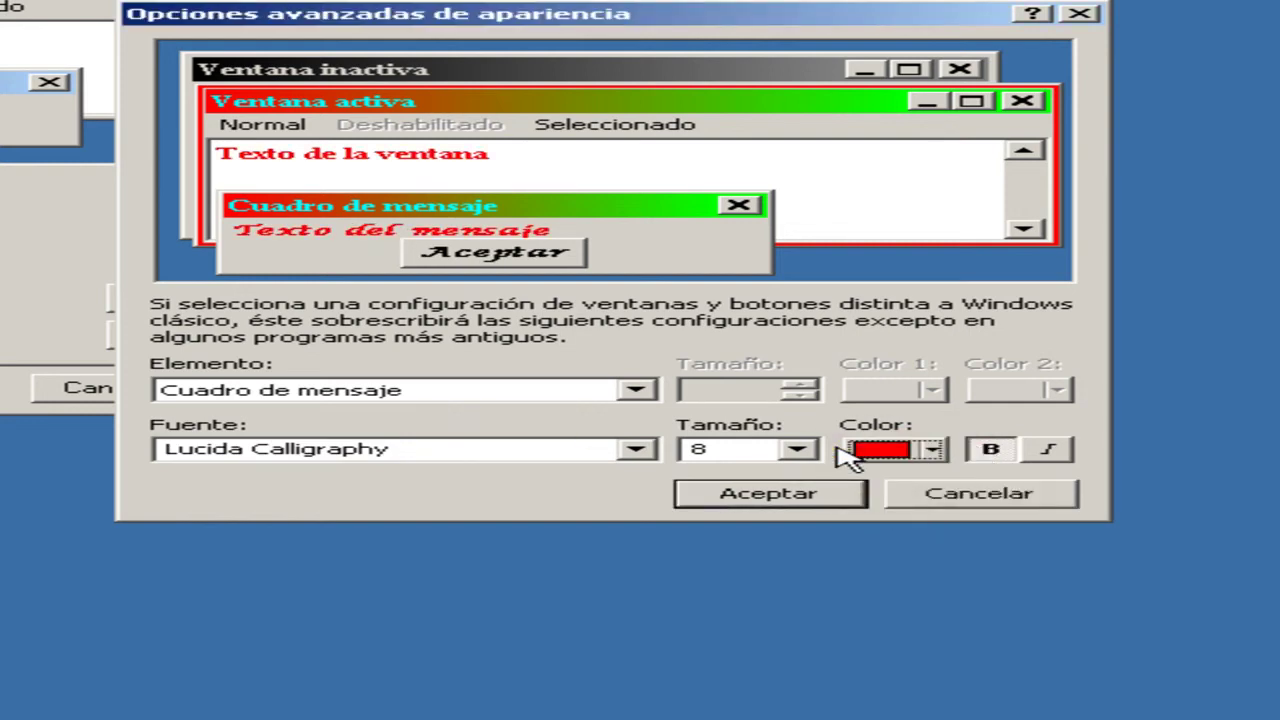
{"action": "left_click", "coordinate": [888, 455]}
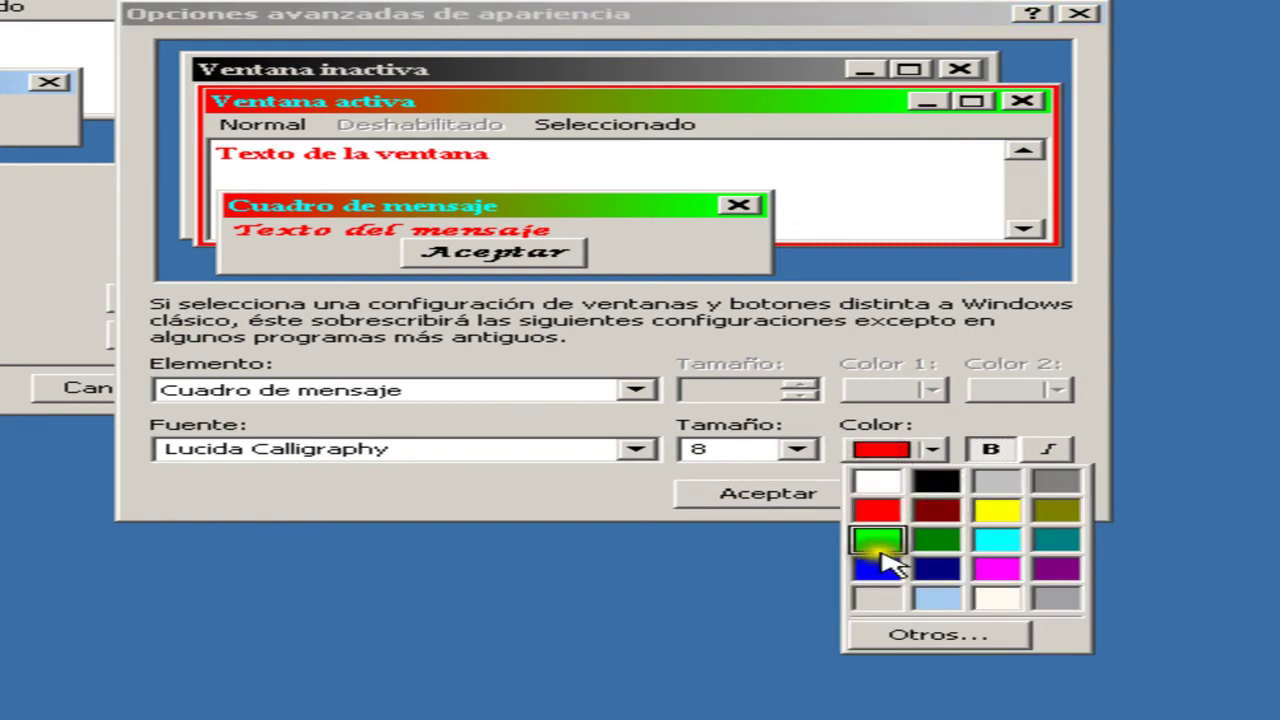
{"action": "left_click", "coordinate": [884, 543]}
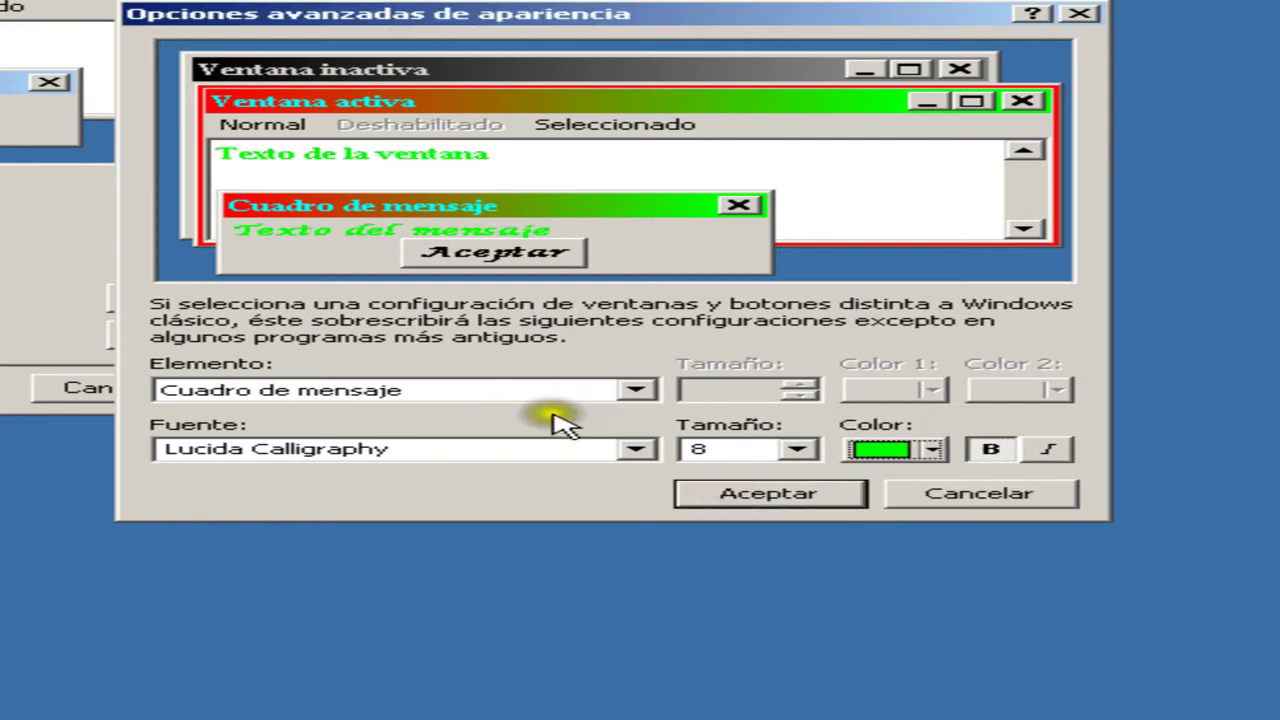
Select the Elementos seleccionados element, set its Color 1 to bright green and its size to 19
{"action": "left_click", "coordinate": [626, 392]}
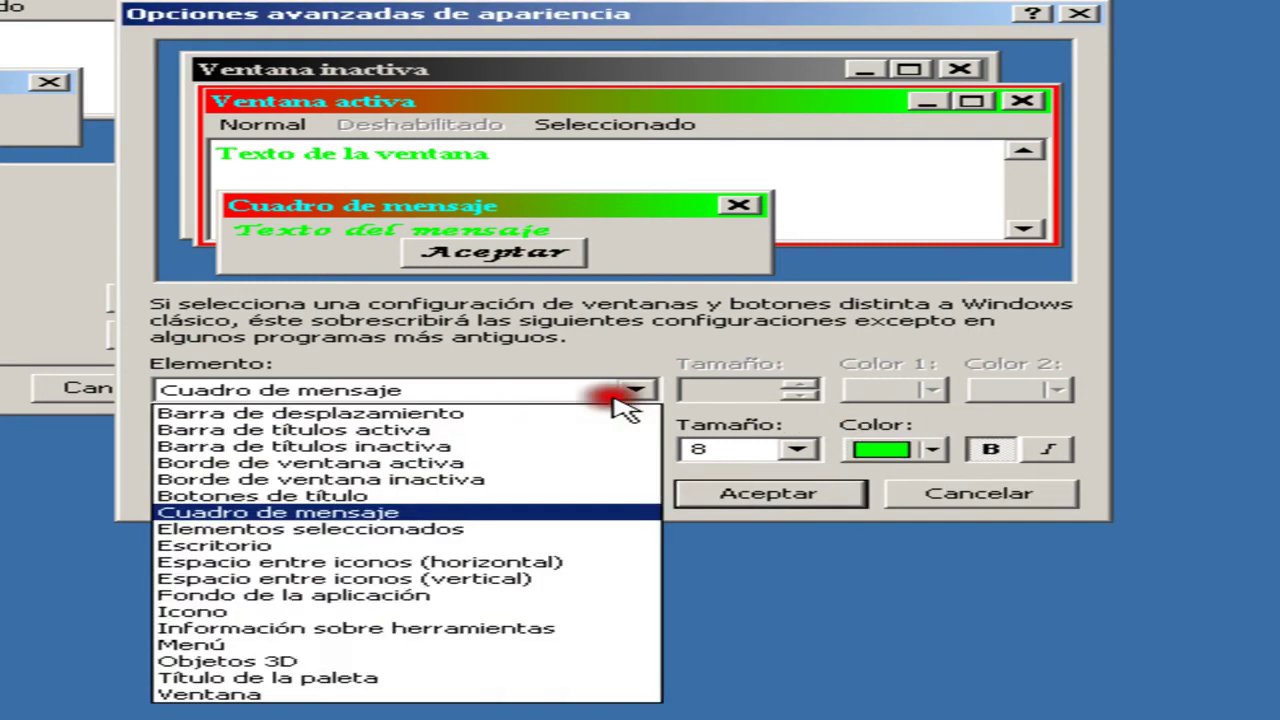
{"action": "left_click", "coordinate": [484, 529]}
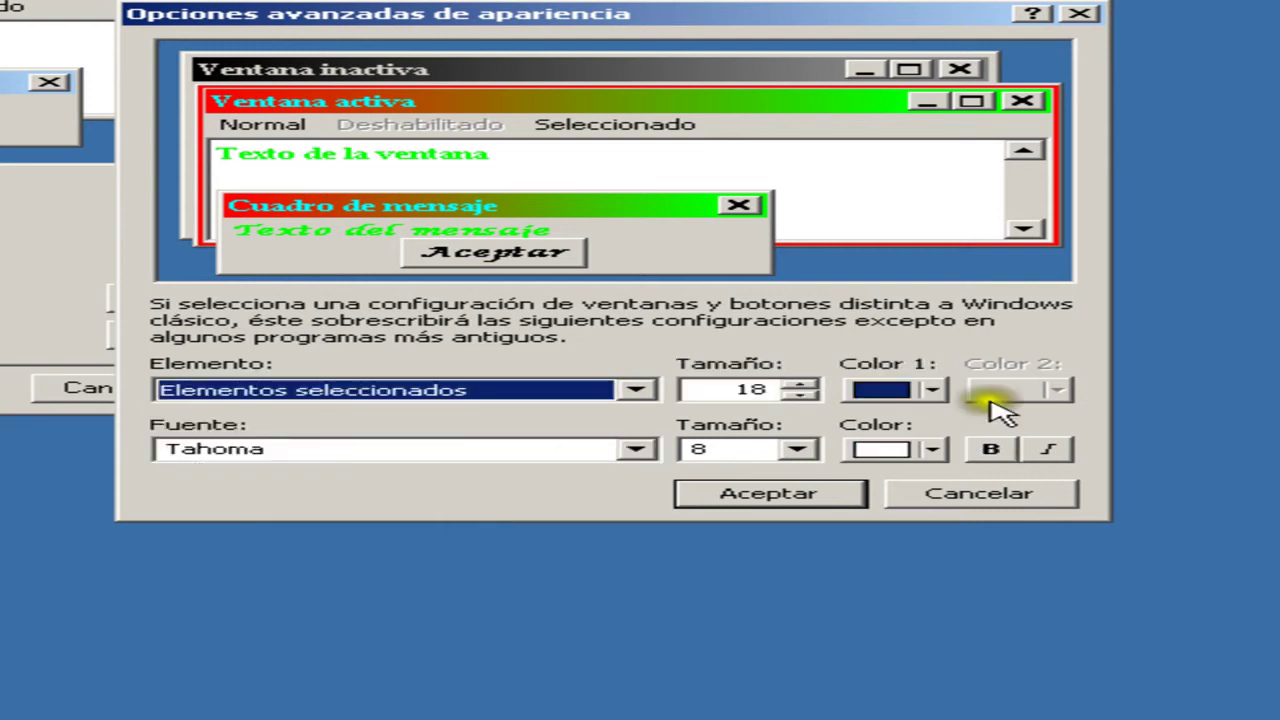
{"action": "left_click", "coordinate": [873, 395]}
{"action": "left_click", "coordinate": [876, 479]}
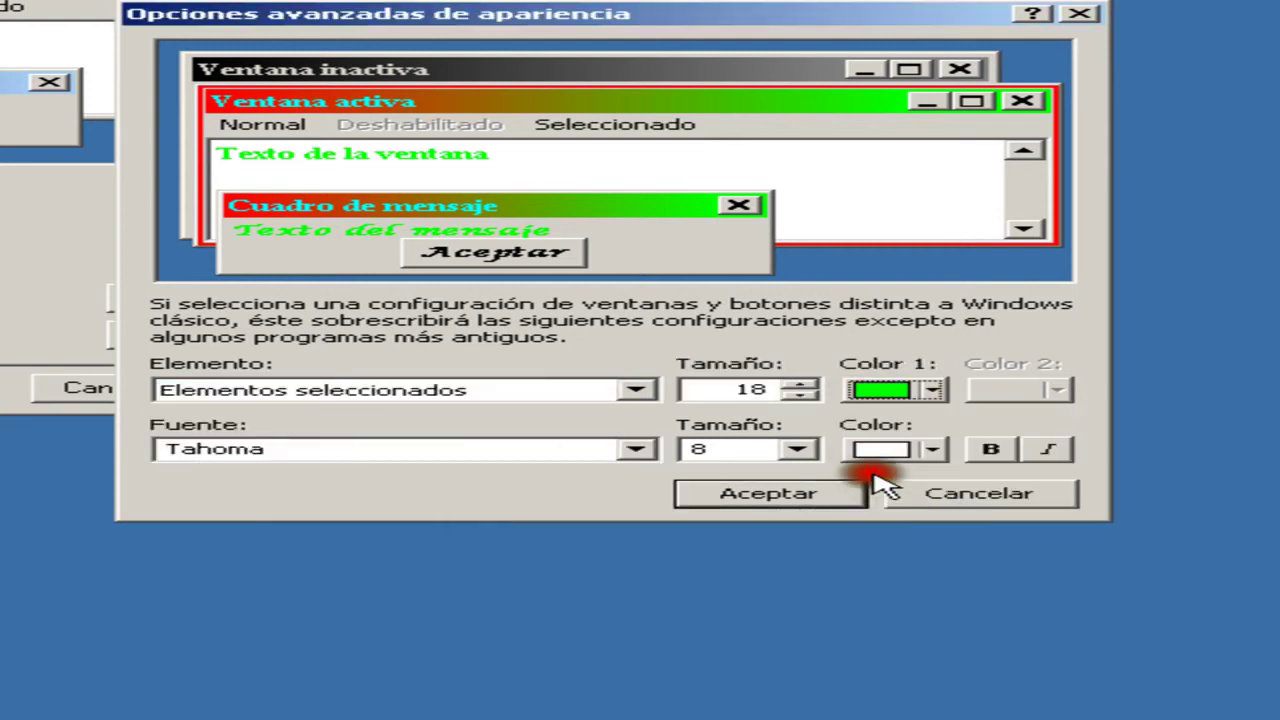
{"action": "left_click", "coordinate": [806, 385]}
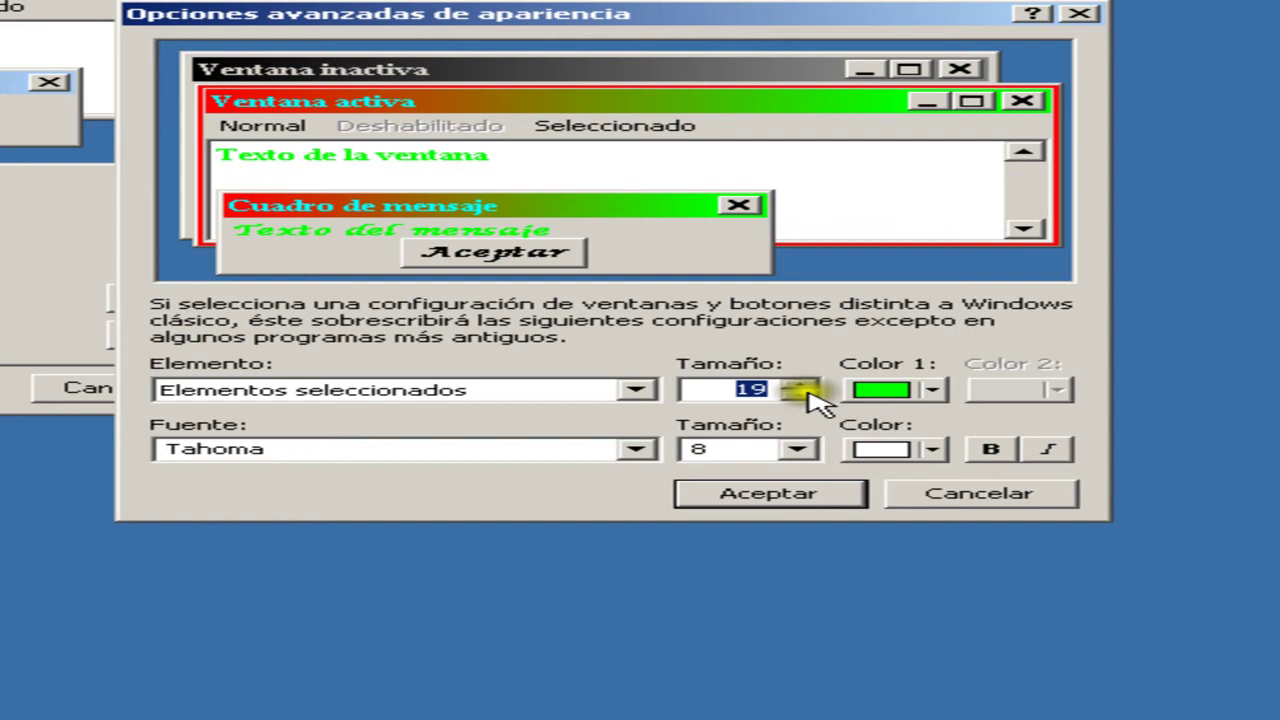
Set the Elementos seleccionados size to 18 and its font to Elephant
{"action": "left_click", "coordinate": [808, 395]}
{"action": "left_click", "coordinate": [416, 450]}
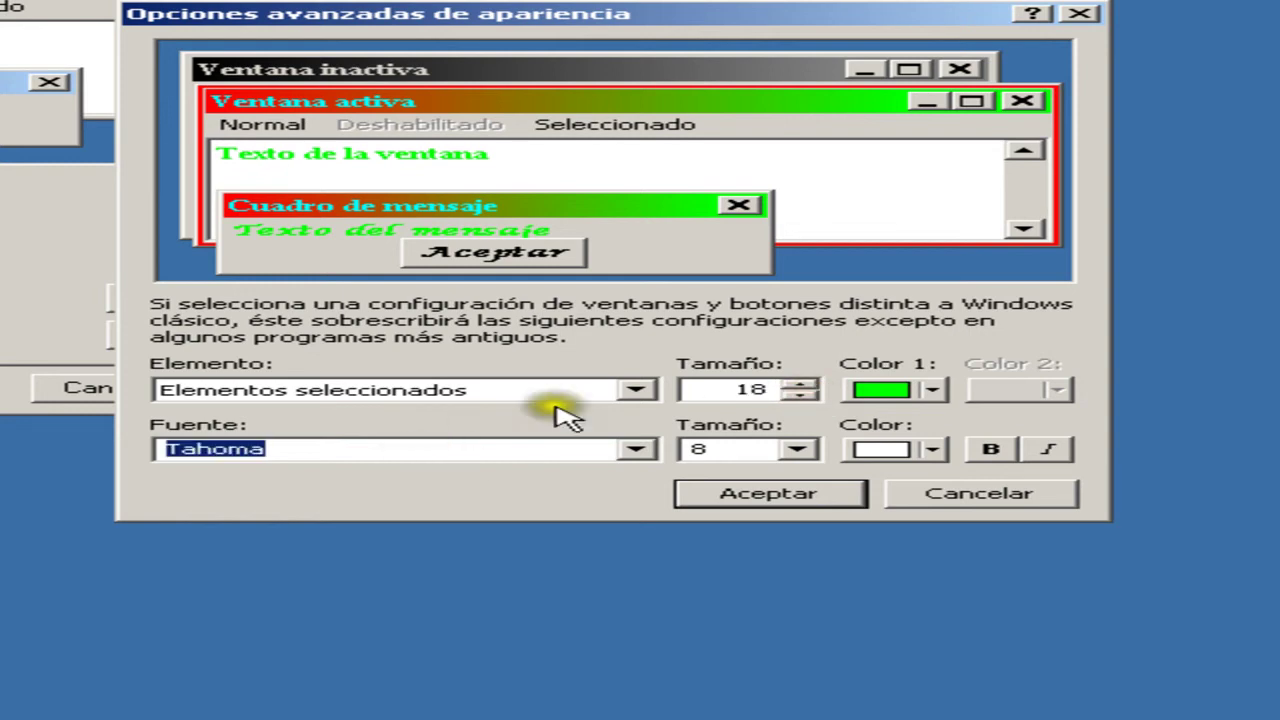
{"action": "left_click", "coordinate": [636, 449]}
{"action": "left_click_drag", "start_coordinate": [638, 392], "coordinate": [627, 132]}
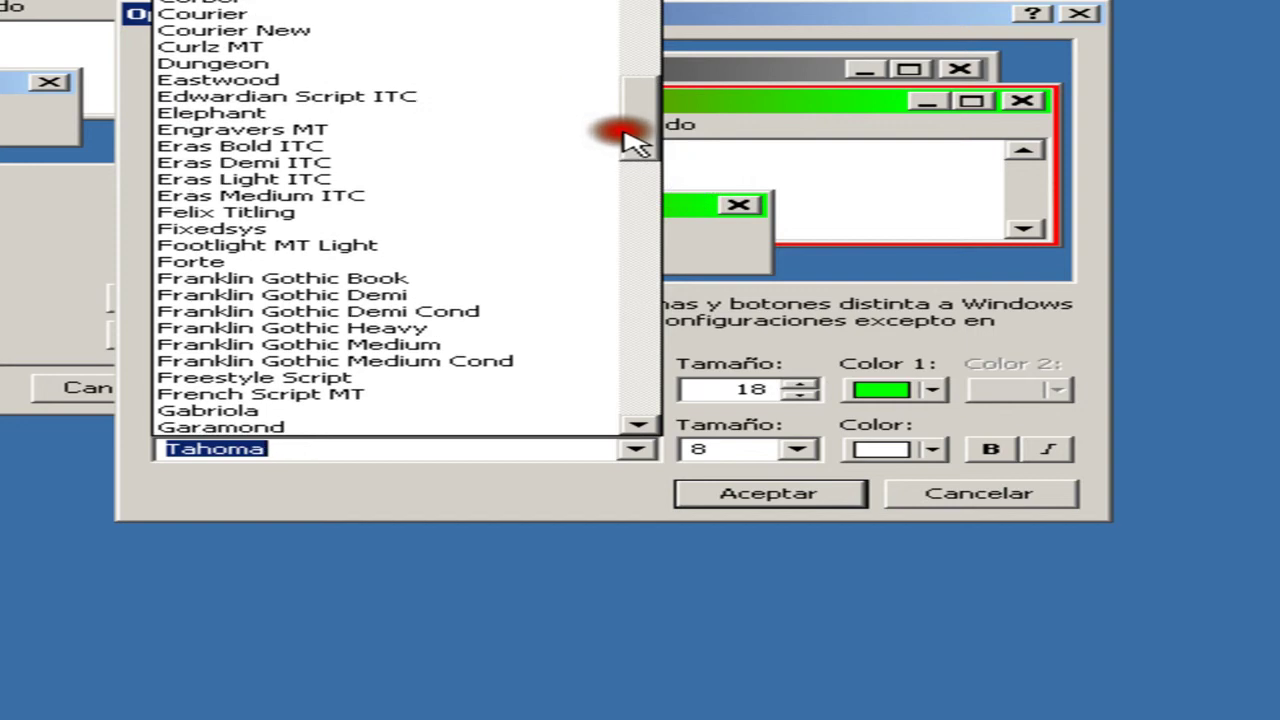
{"action": "left_click", "coordinate": [450, 114]}
{"action": "left_click", "coordinate": [600, 448]}
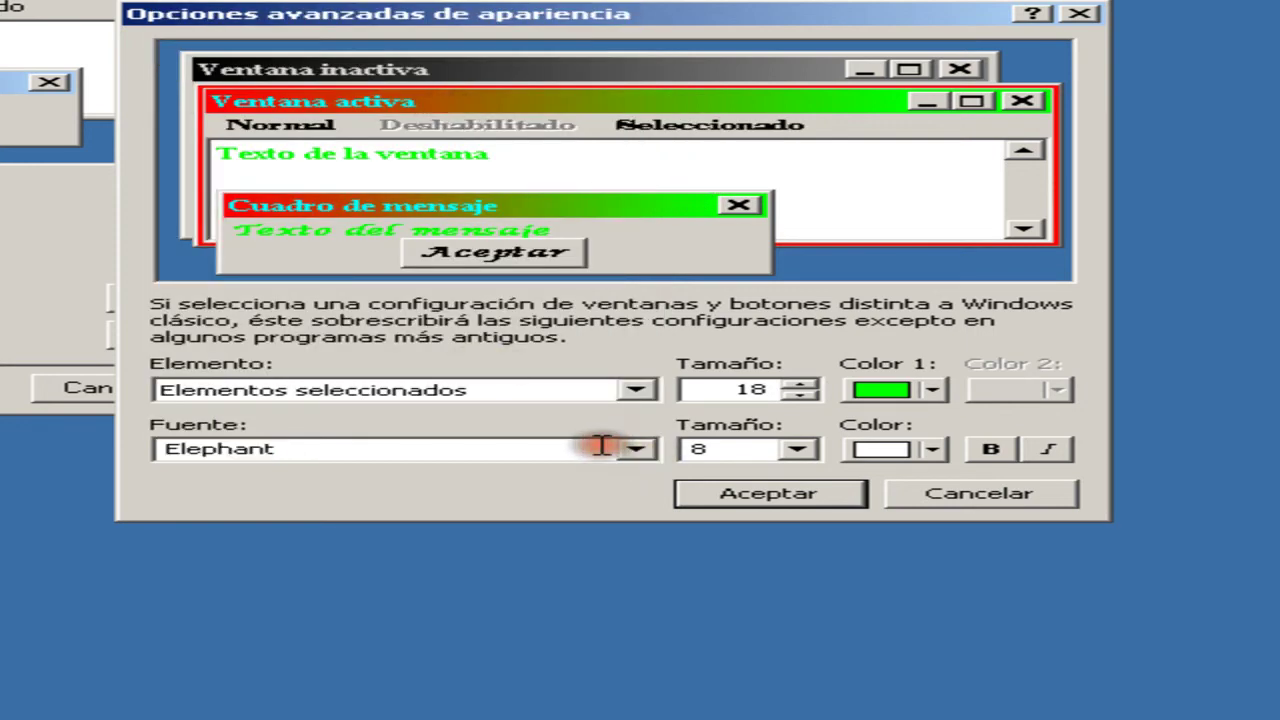
Try bold on the Elementos seleccionados text and turn it off again
{"action": "left_click", "coordinate": [990, 449]}
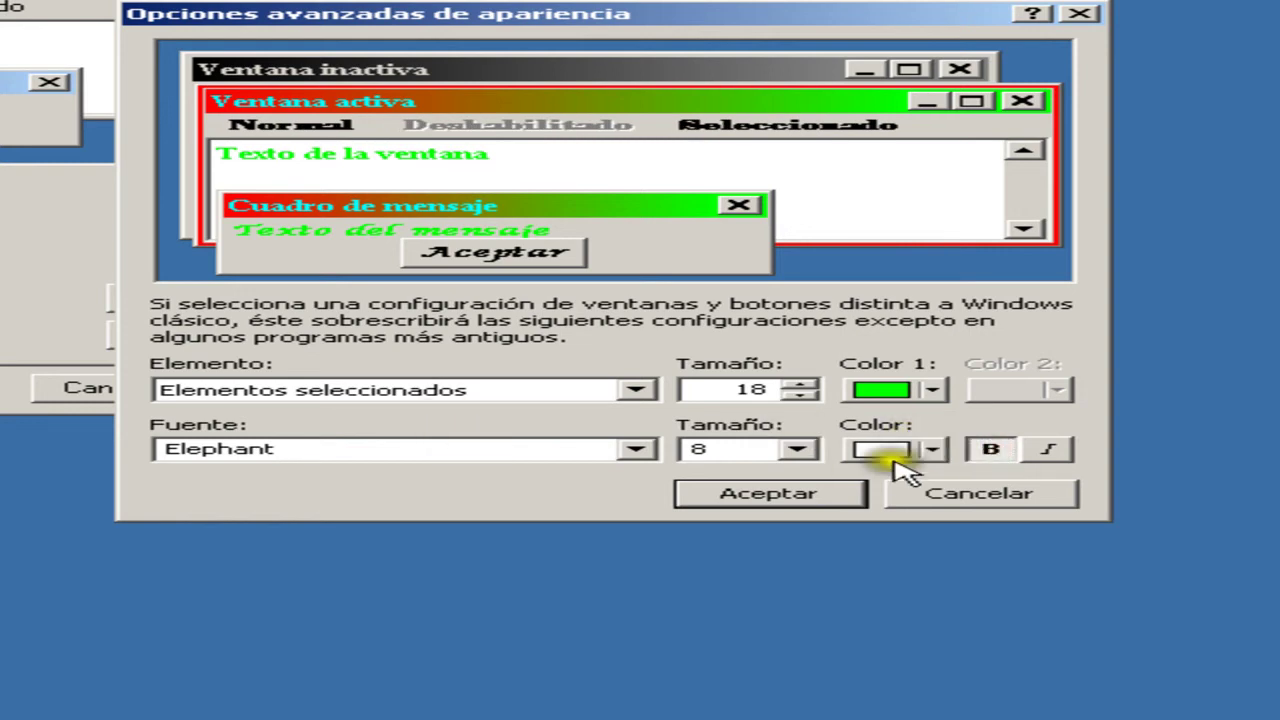
{"action": "left_click", "coordinate": [988, 449]}
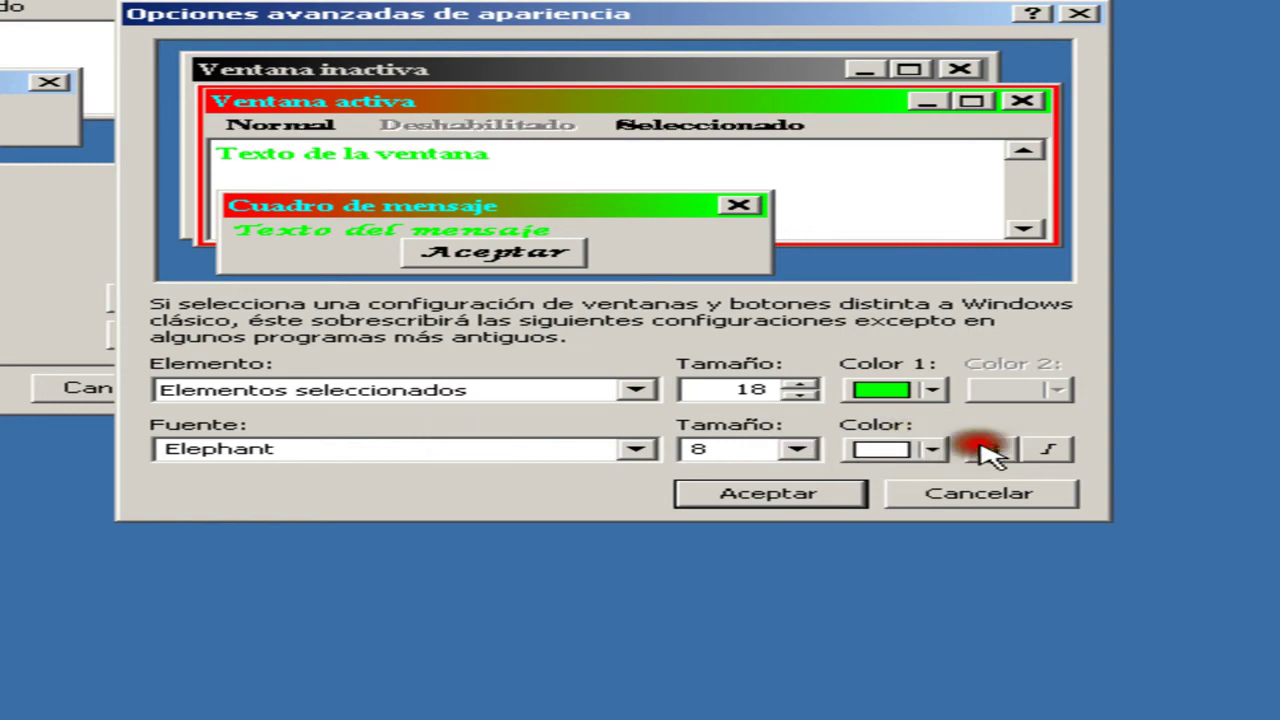
{"action": "left_click", "coordinate": [452, 392]}
{"action": "left_click", "coordinate": [452, 392]}
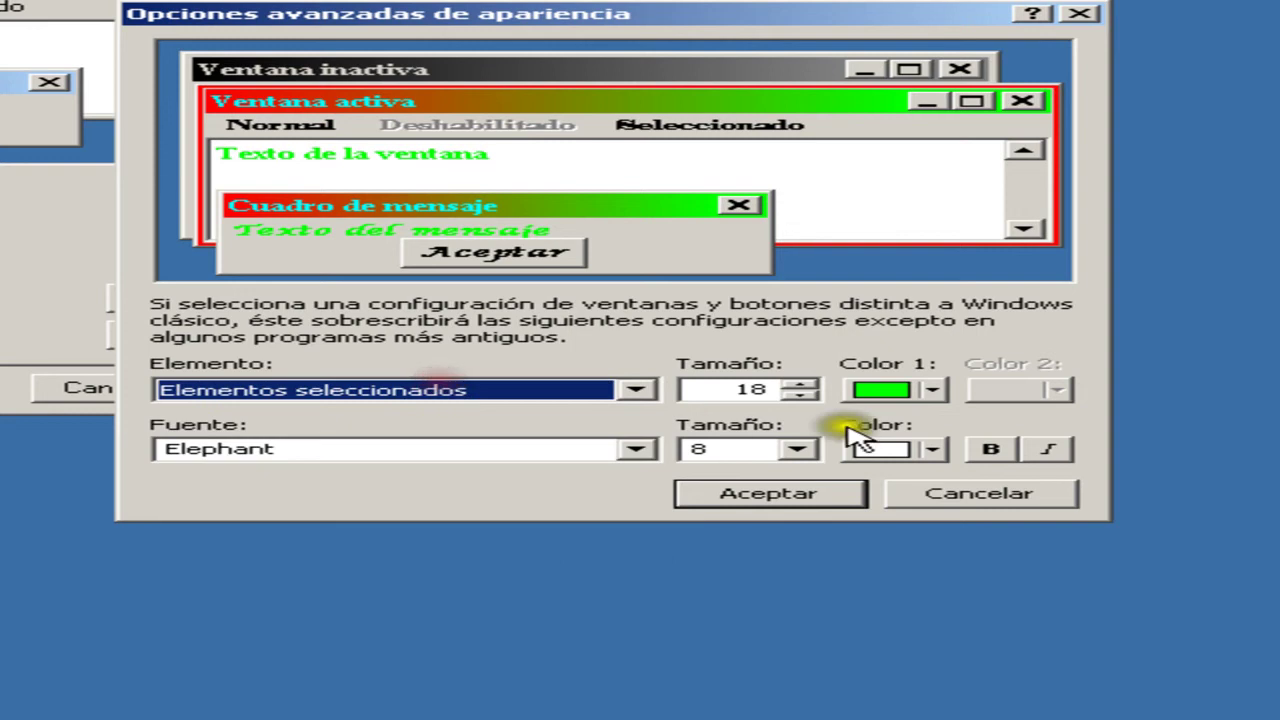
Try black and red as the Elementos seleccionados font colour and return it to white
{"action": "left_click", "coordinate": [930, 450]}
{"action": "left_click", "coordinate": [918, 448]}
{"action": "left_click", "coordinate": [932, 472]}
{"action": "left_click", "coordinate": [905, 452]}
{"action": "left_click", "coordinate": [878, 483]}
{"action": "left_click", "coordinate": [888, 452]}
{"action": "left_click", "coordinate": [880, 511]}
{"action": "left_click", "coordinate": [898, 456]}
{"action": "left_click", "coordinate": [890, 476]}
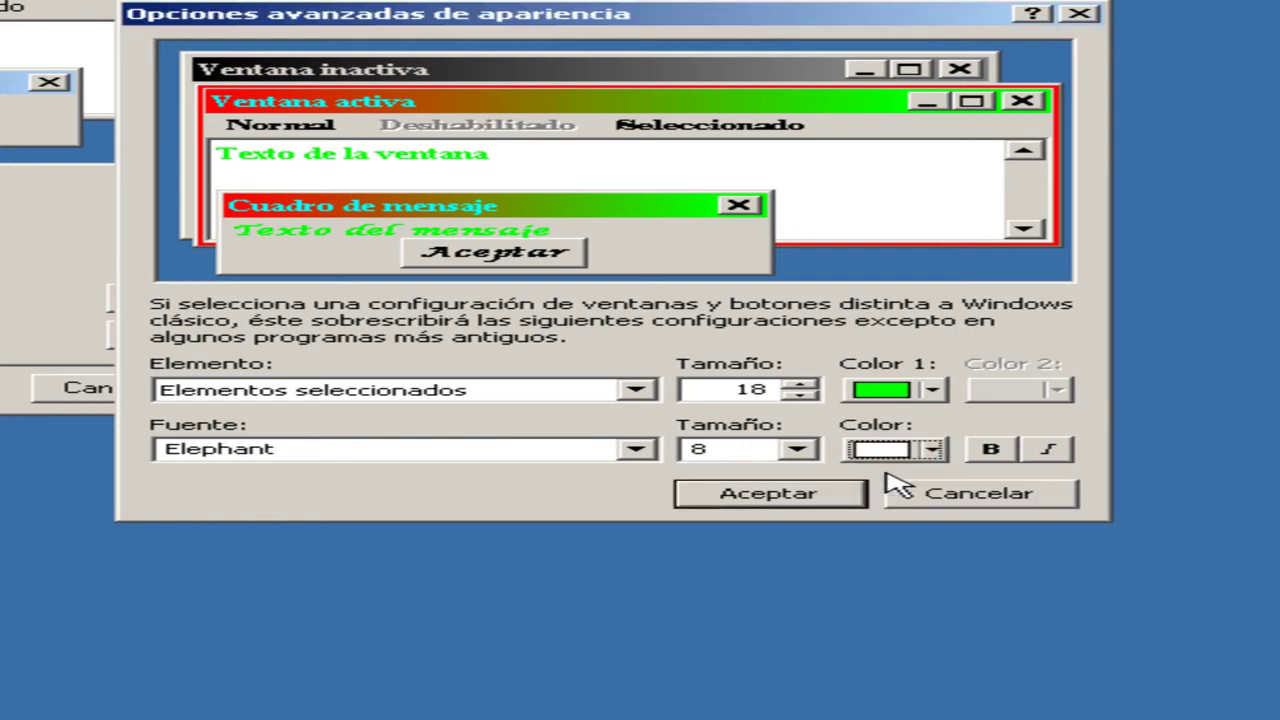
Select the Escritorio element and set its Color 1 to black
{"action": "left_click", "coordinate": [537, 392]}
{"action": "left_click", "coordinate": [490, 546]}
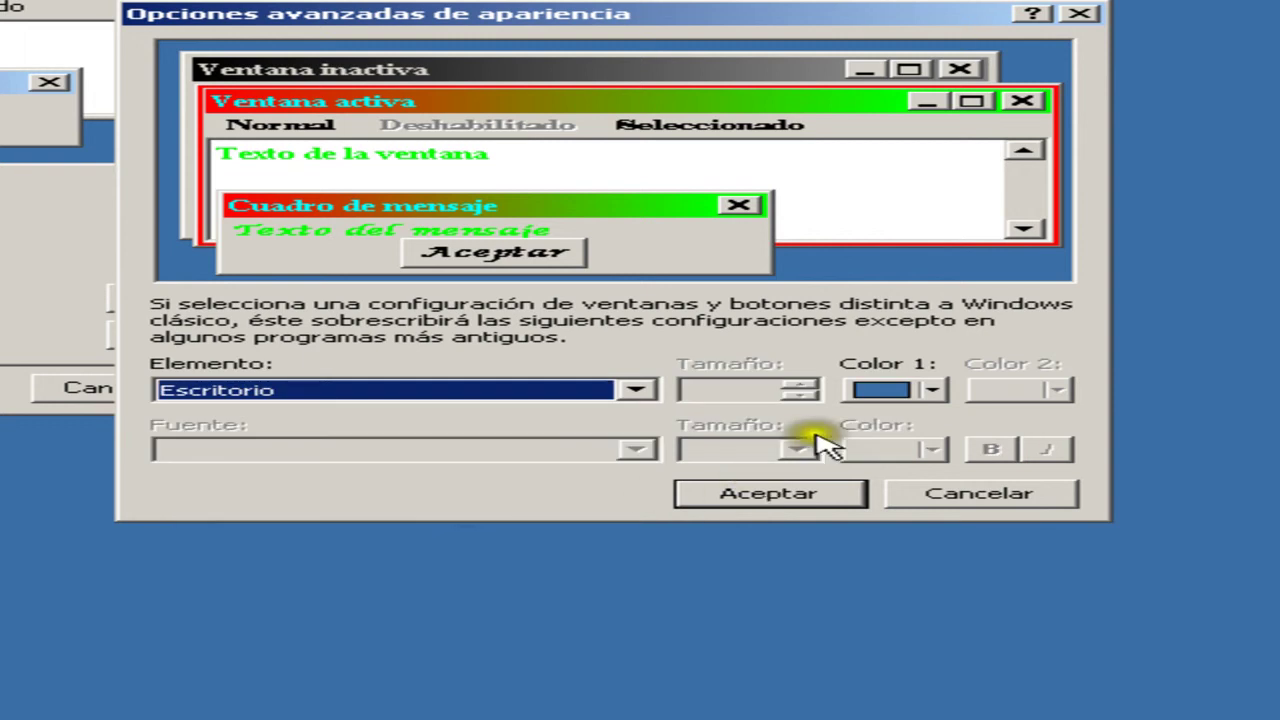
{"action": "left_click", "coordinate": [865, 392]}
{"action": "left_click", "coordinate": [937, 421]}
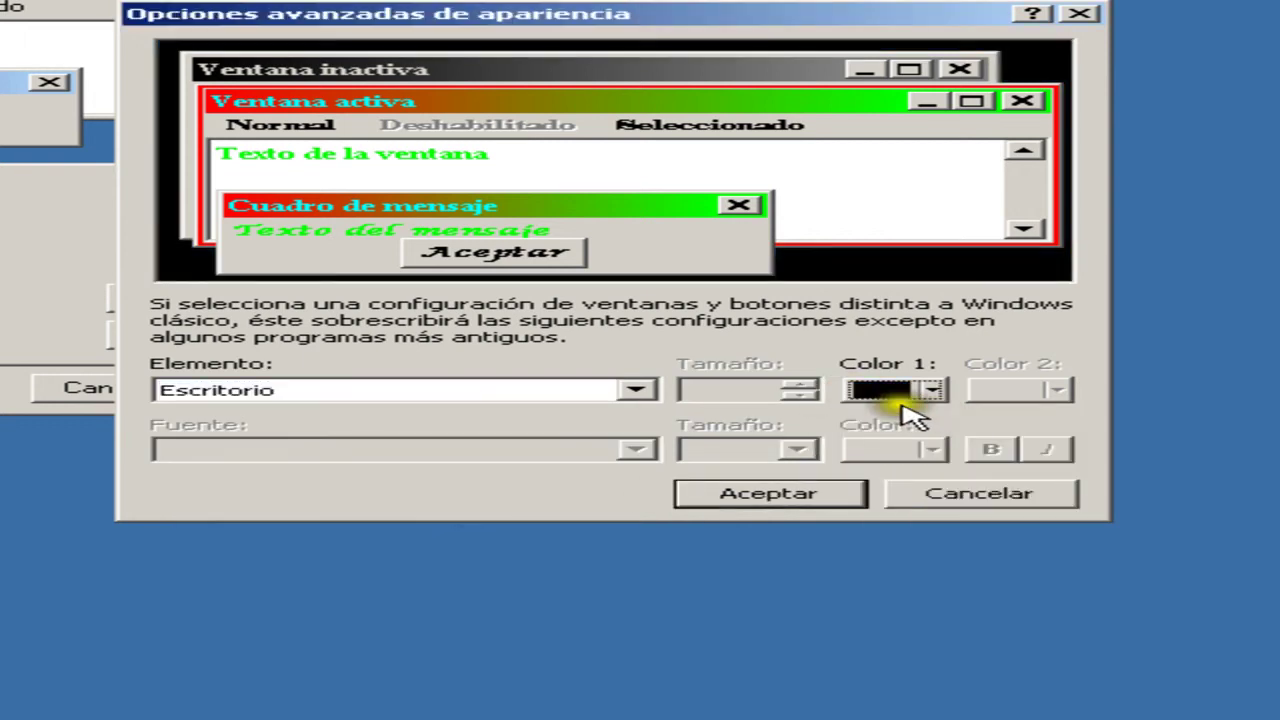
View the settings of the horizontal and vertical Espacio entre iconos elements
{"action": "left_click", "coordinate": [491, 392]}
{"action": "left_click", "coordinate": [337, 566]}
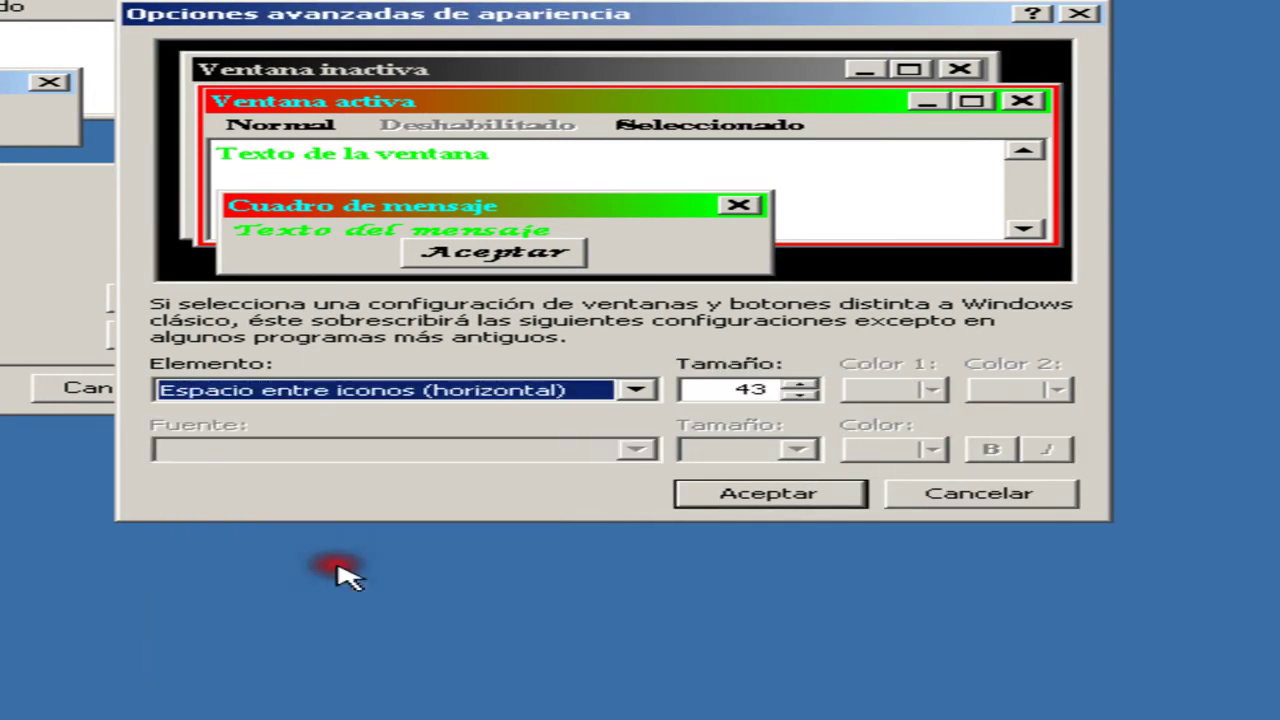
{"action": "left_click", "coordinate": [458, 392]}
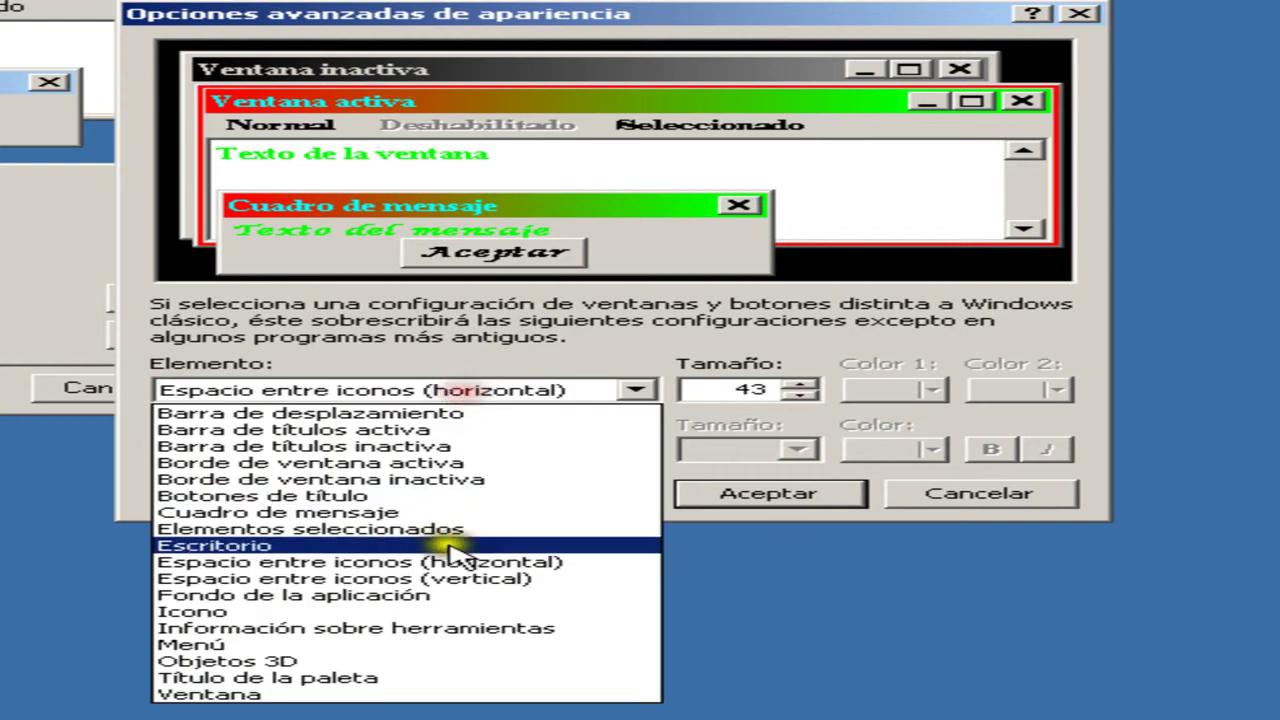
{"action": "left_click", "coordinate": [457, 577]}
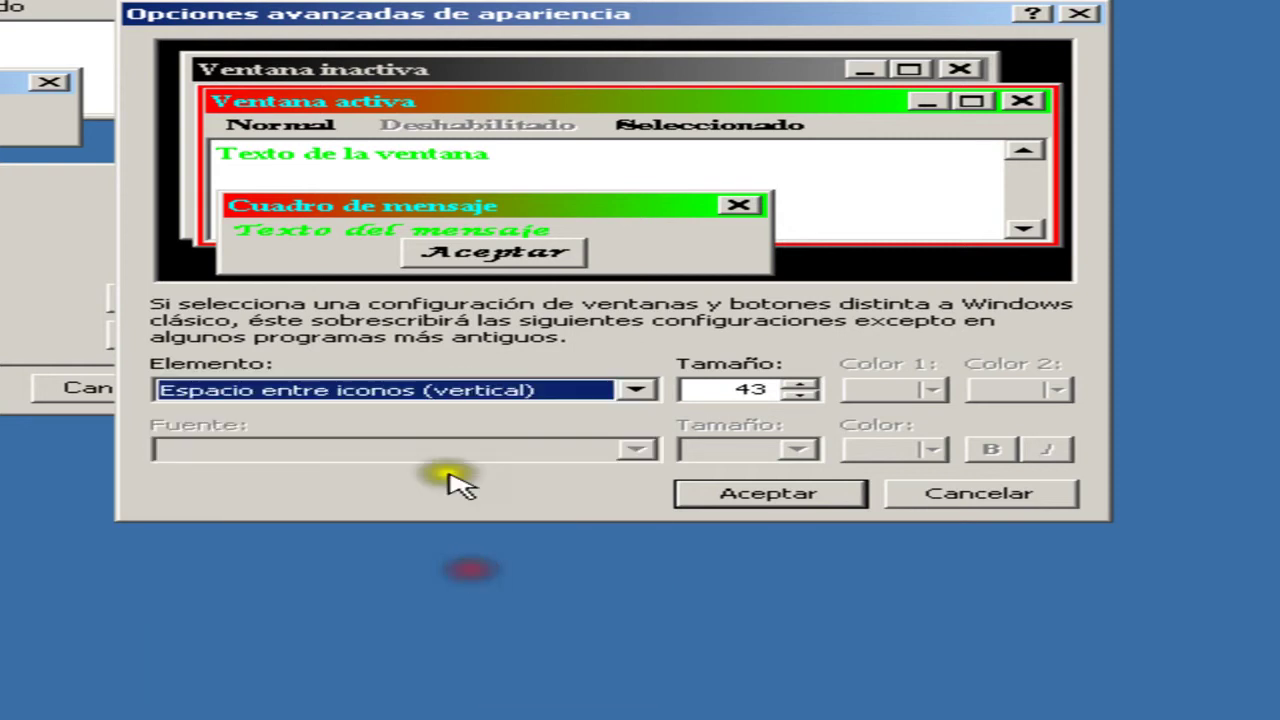
Select the Fondo de la aplicación element and set its Color 1 to black
{"action": "left_click", "coordinate": [505, 403]}
{"action": "left_click", "coordinate": [443, 597]}
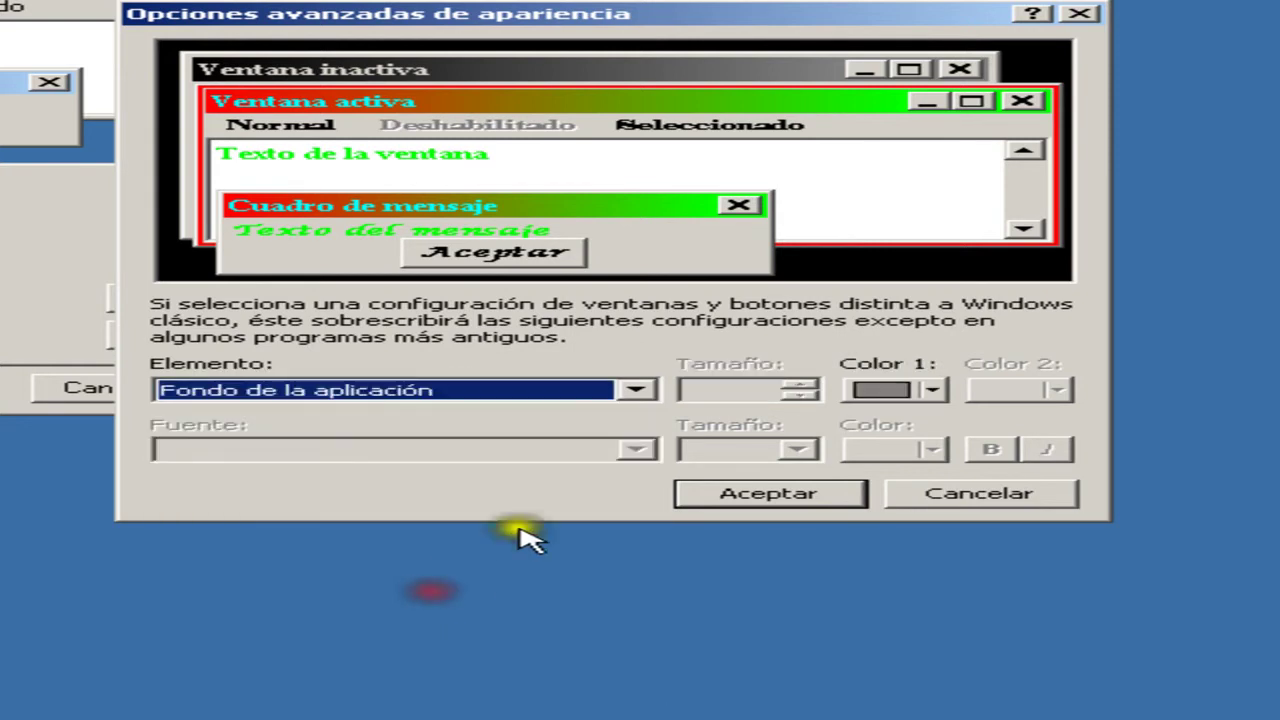
{"action": "left_click", "coordinate": [938, 390]}
{"action": "left_click", "coordinate": [938, 424]}
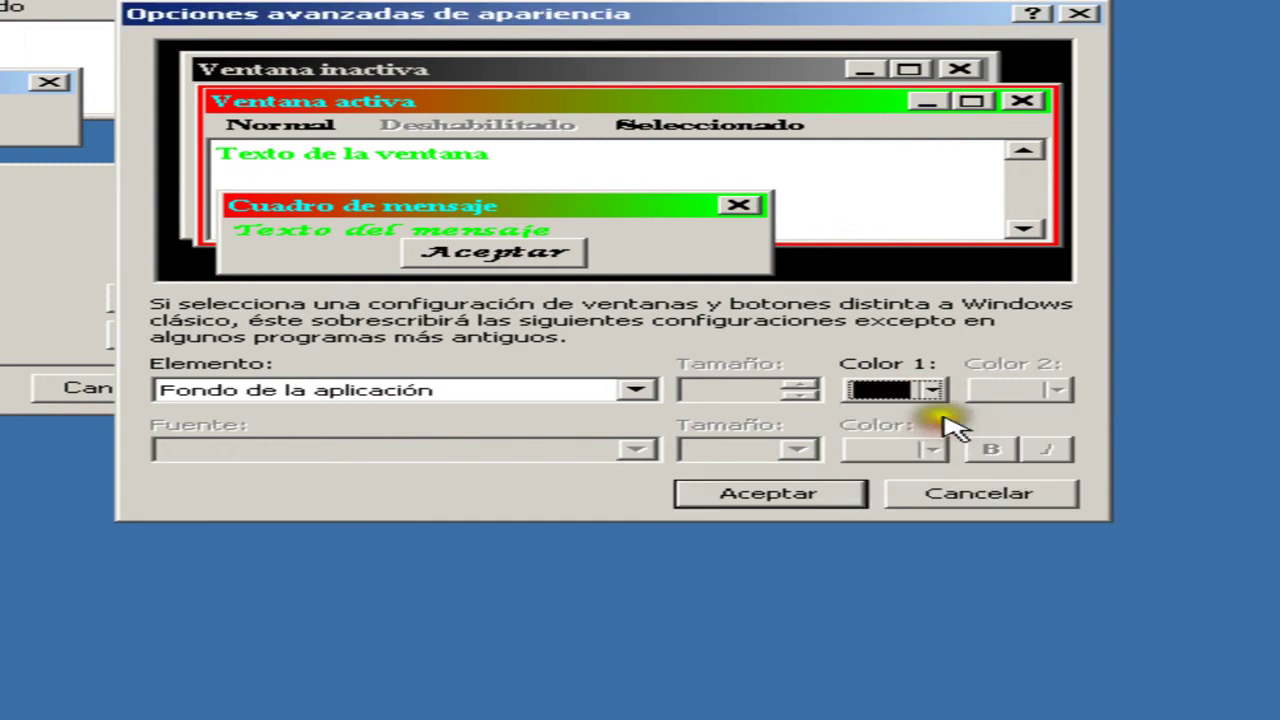
Select the Icono element and try the System font before returning it to Tahoma
{"action": "left_click", "coordinate": [503, 396]}
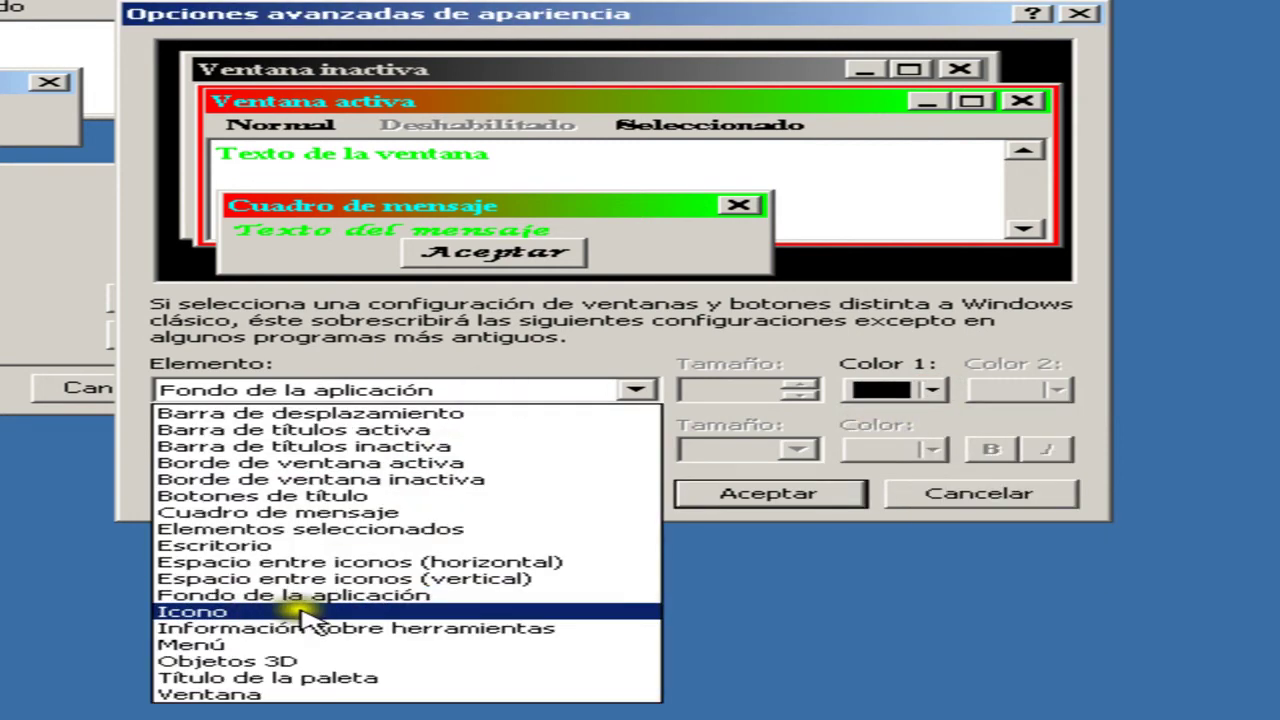
{"action": "left_click", "coordinate": [245, 611]}
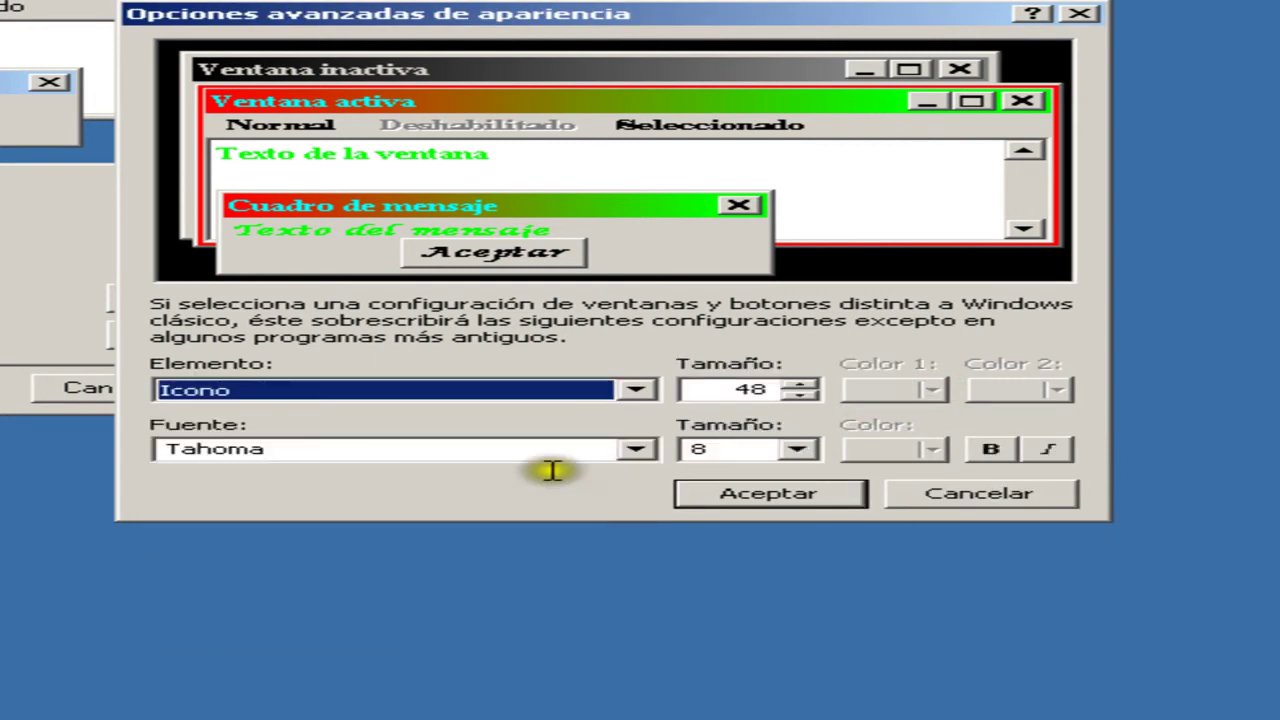
{"action": "left_click", "coordinate": [497, 449]}
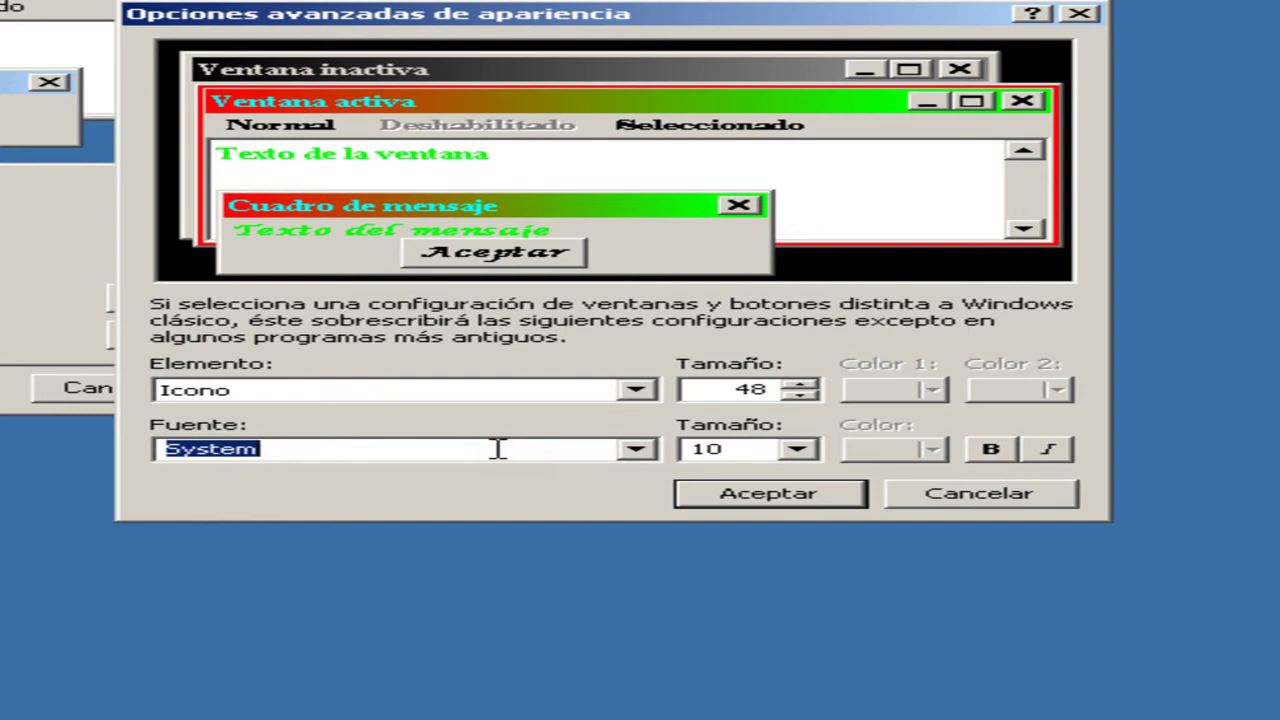
{"action": "scroll", "coordinate": [497, 449], "scroll_direction": "down", "scroll_amount": 1}
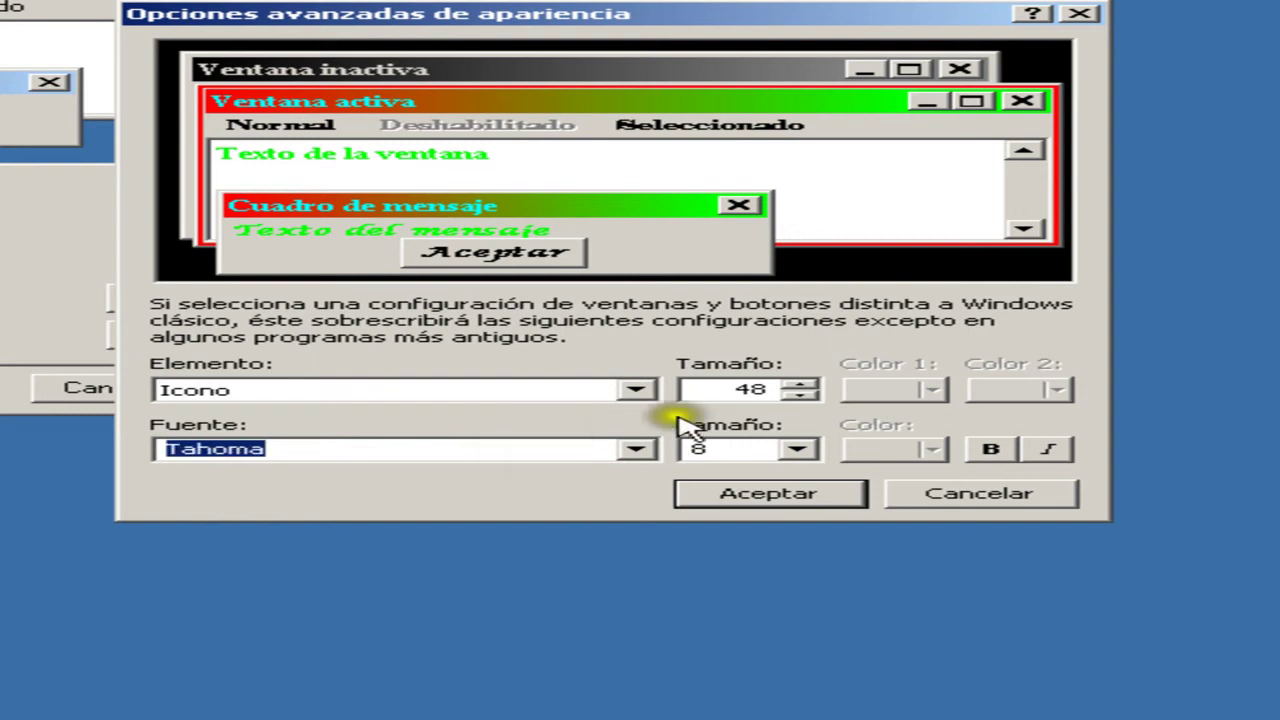
Select the Información sobre herramientas element, keep its font as Tahoma and make its text bold
{"action": "left_click", "coordinate": [465, 398]}
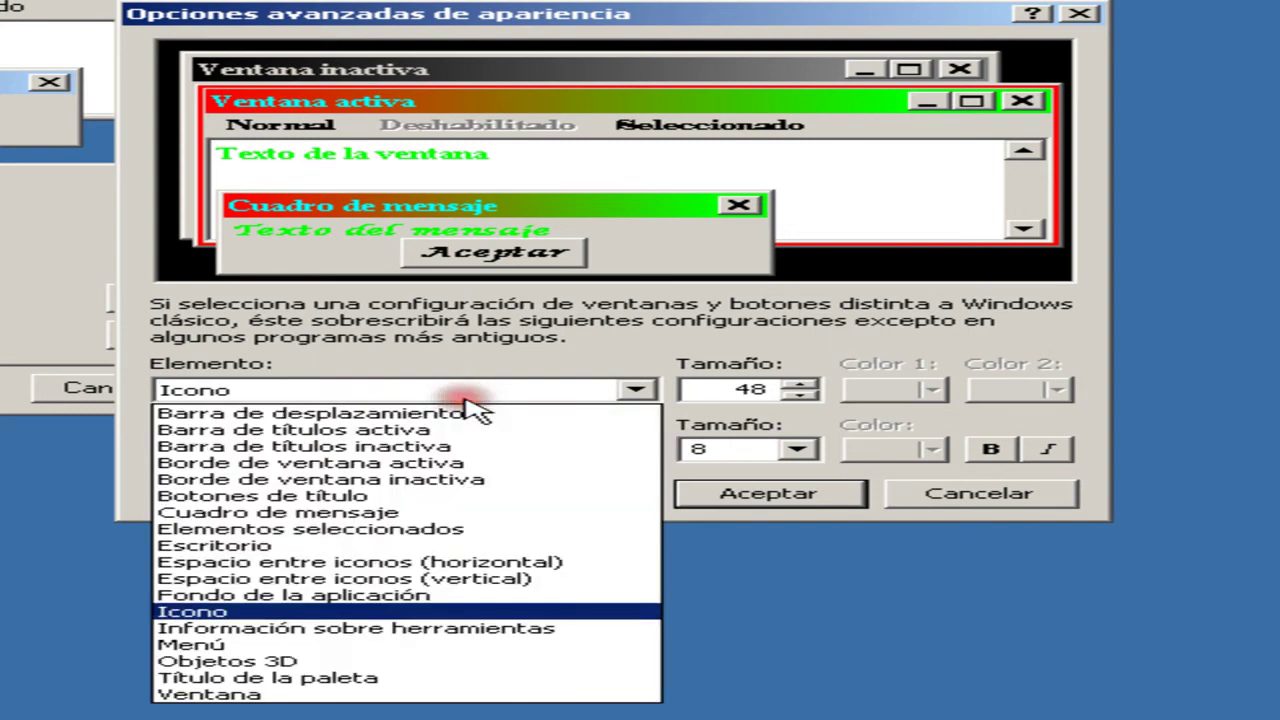
{"action": "left_click", "coordinate": [388, 625]}
{"action": "left_click", "coordinate": [884, 390]}
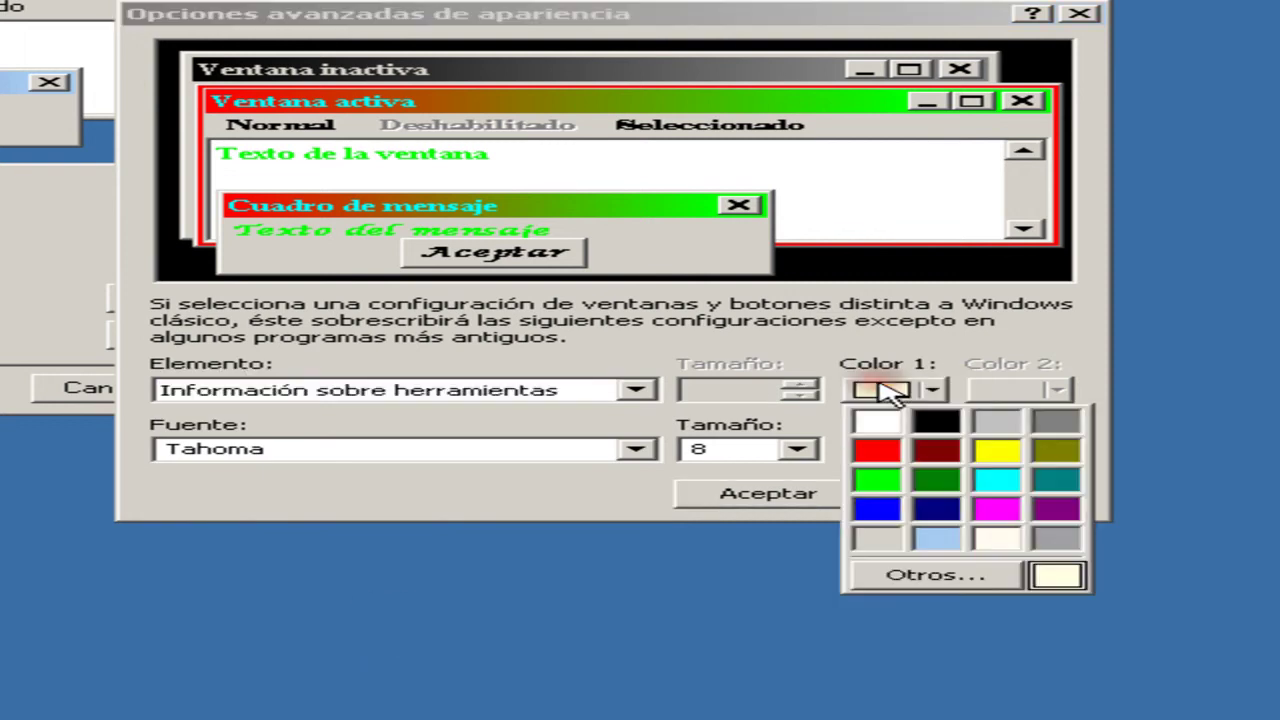
{"action": "left_click", "coordinate": [371, 440]}
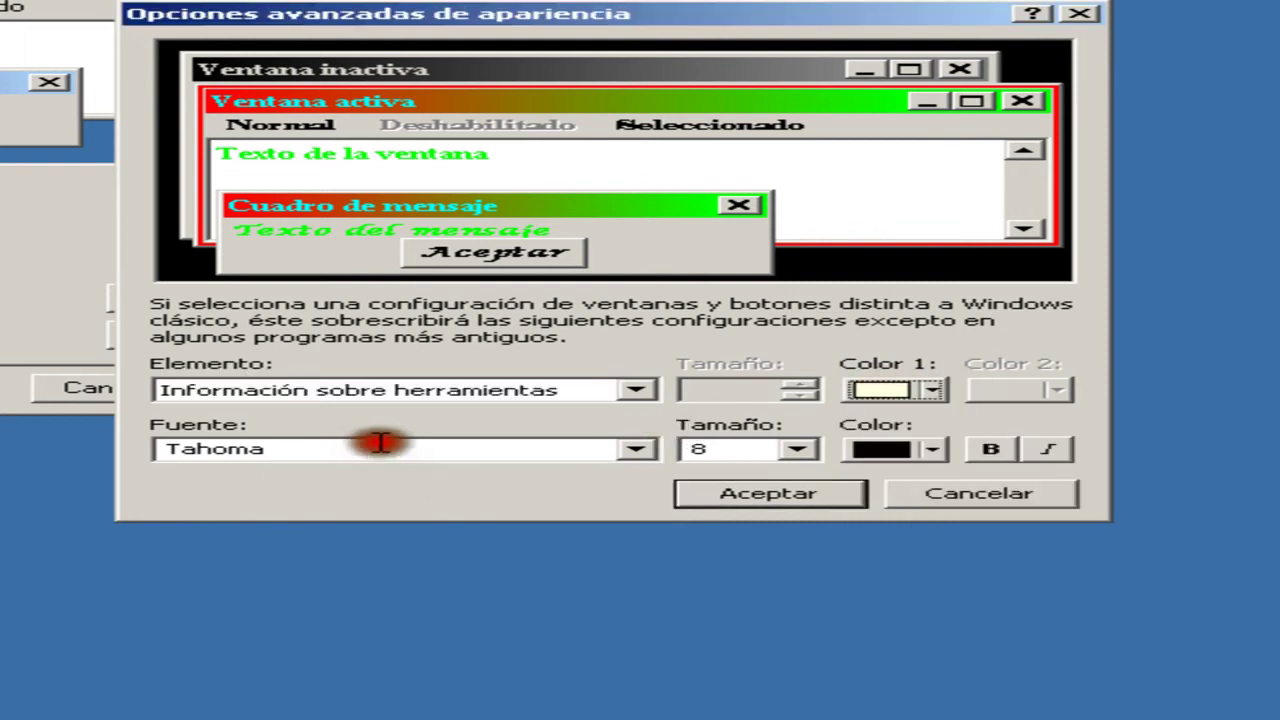
{"action": "scroll", "coordinate": [408, 443], "scroll_direction": "up", "scroll_amount": 1}
{"action": "scroll", "coordinate": [408, 443], "scroll_direction": "down", "scroll_amount": 1}
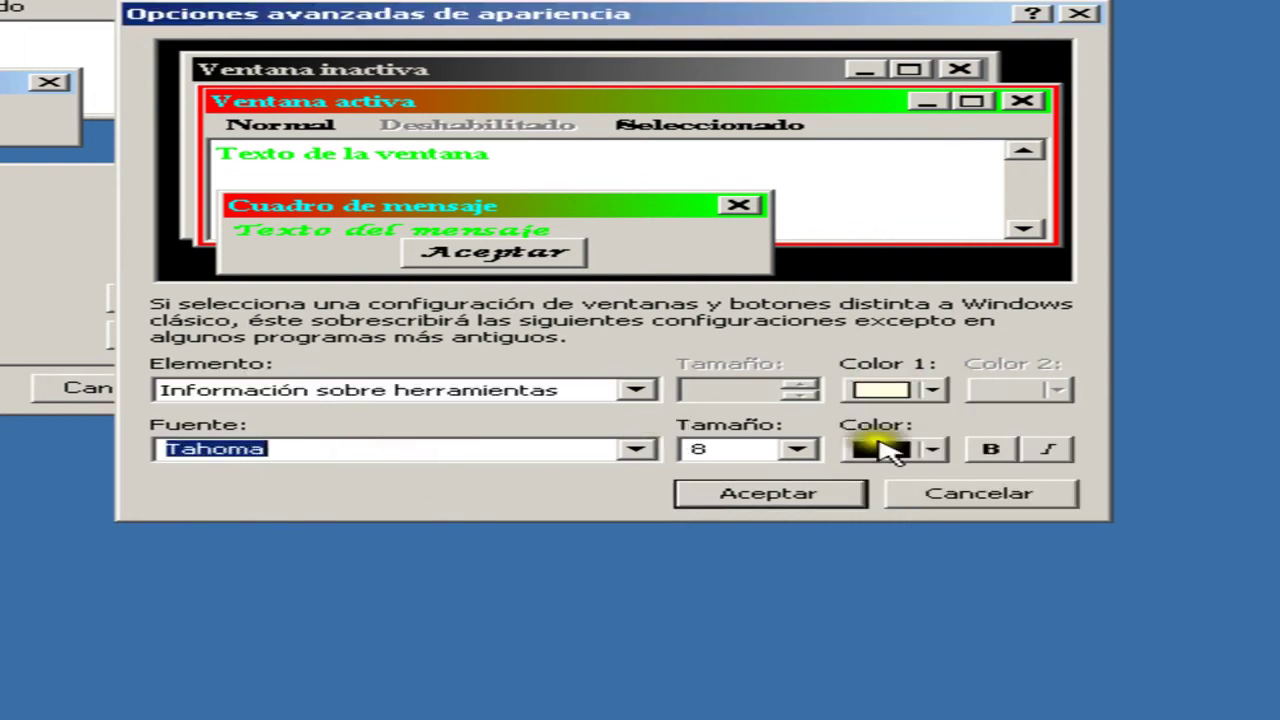
{"action": "left_click", "coordinate": [985, 450]}
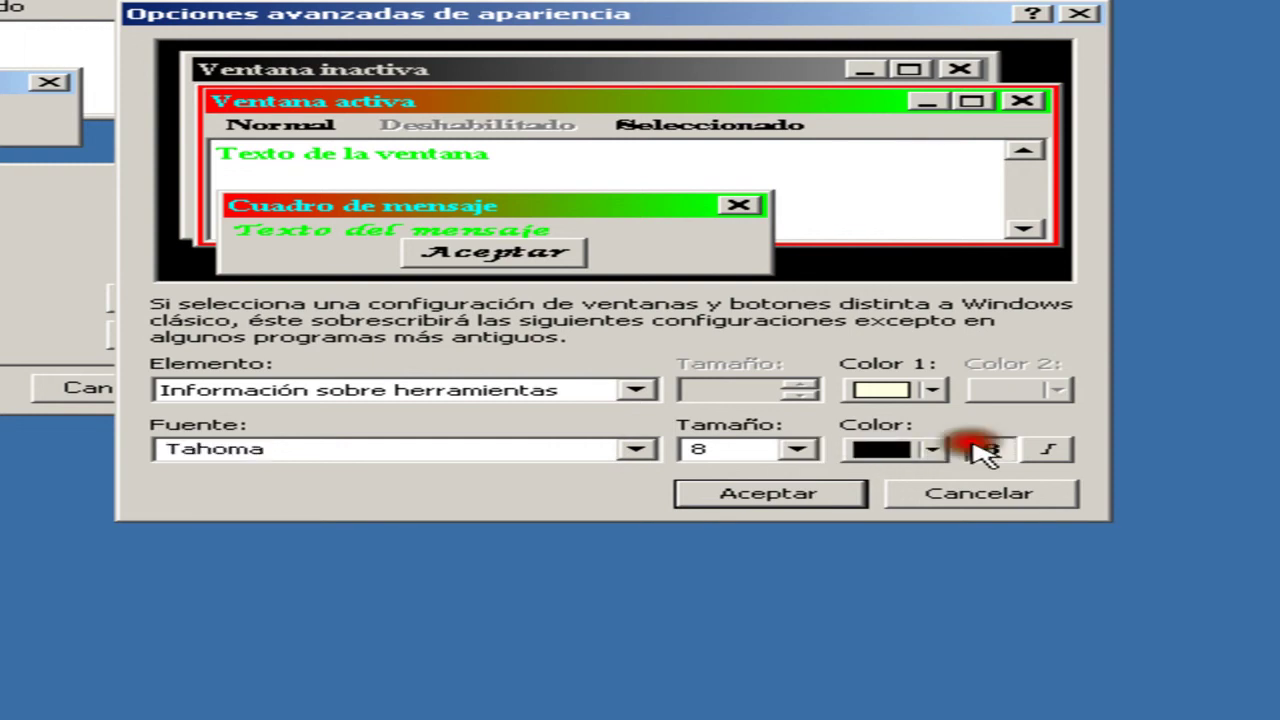
Select the Menú element and set its Color 1 to cyan after trying black, red and dark green
{"action": "left_click", "coordinate": [520, 392]}
{"action": "left_click", "coordinate": [300, 646]}
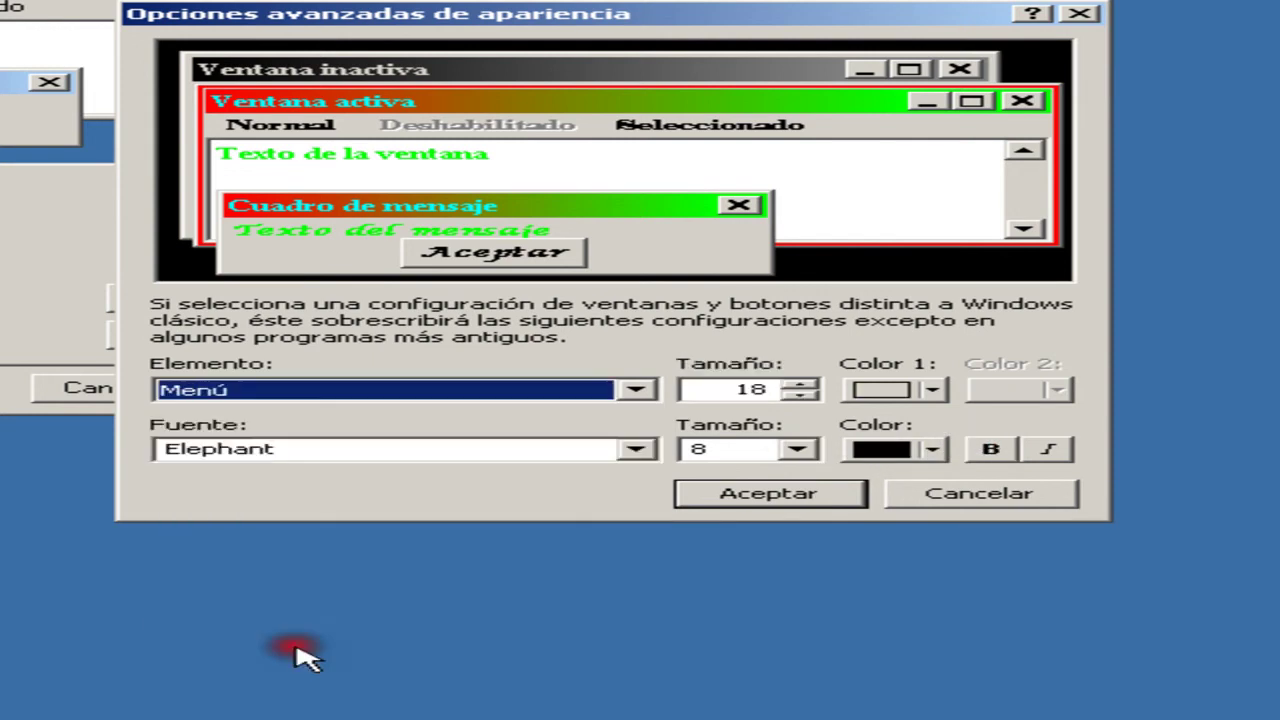
{"action": "left_click", "coordinate": [885, 390]}
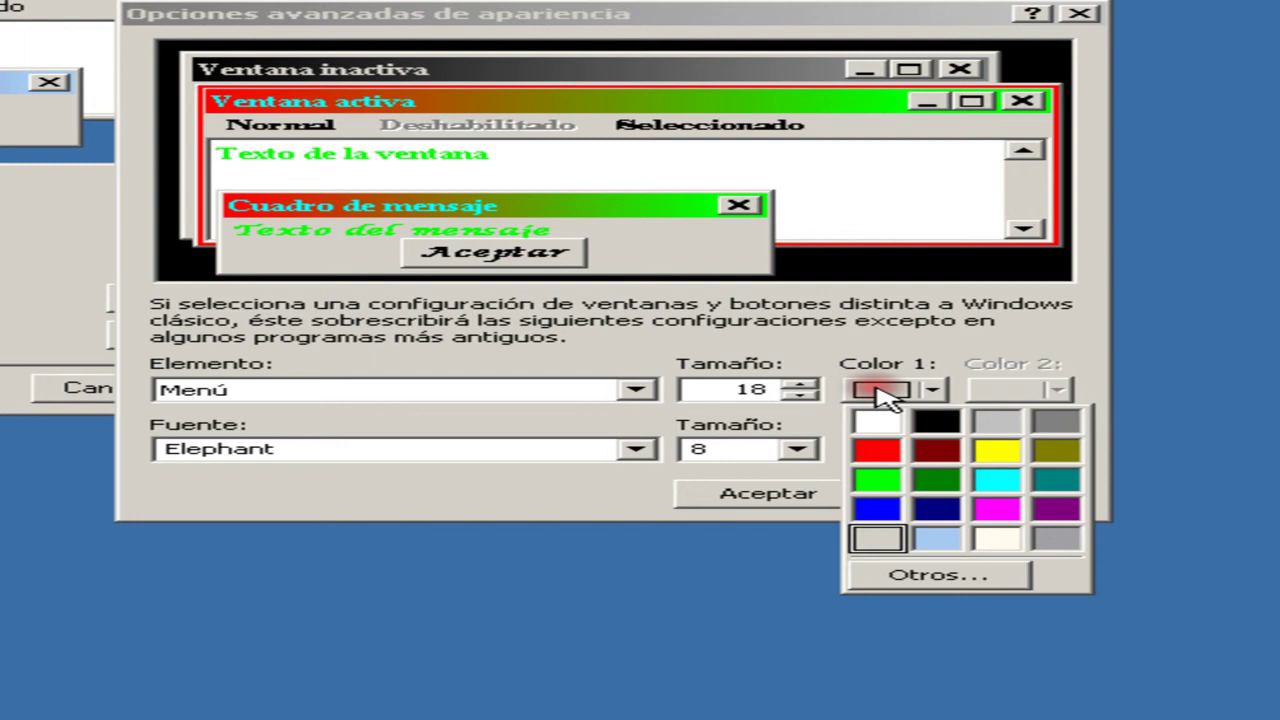
{"action": "left_click", "coordinate": [922, 423]}
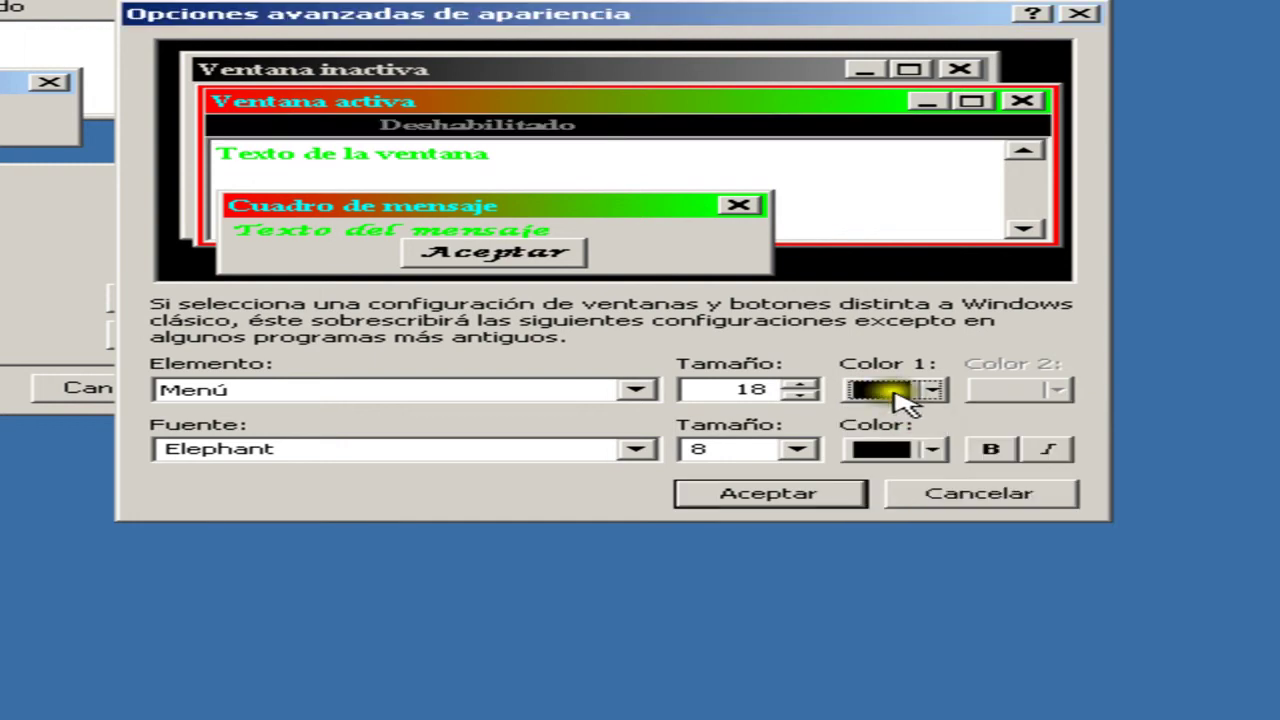
{"action": "left_click", "coordinate": [898, 396]}
{"action": "left_click", "coordinate": [876, 450]}
{"action": "left_click", "coordinate": [895, 393]}
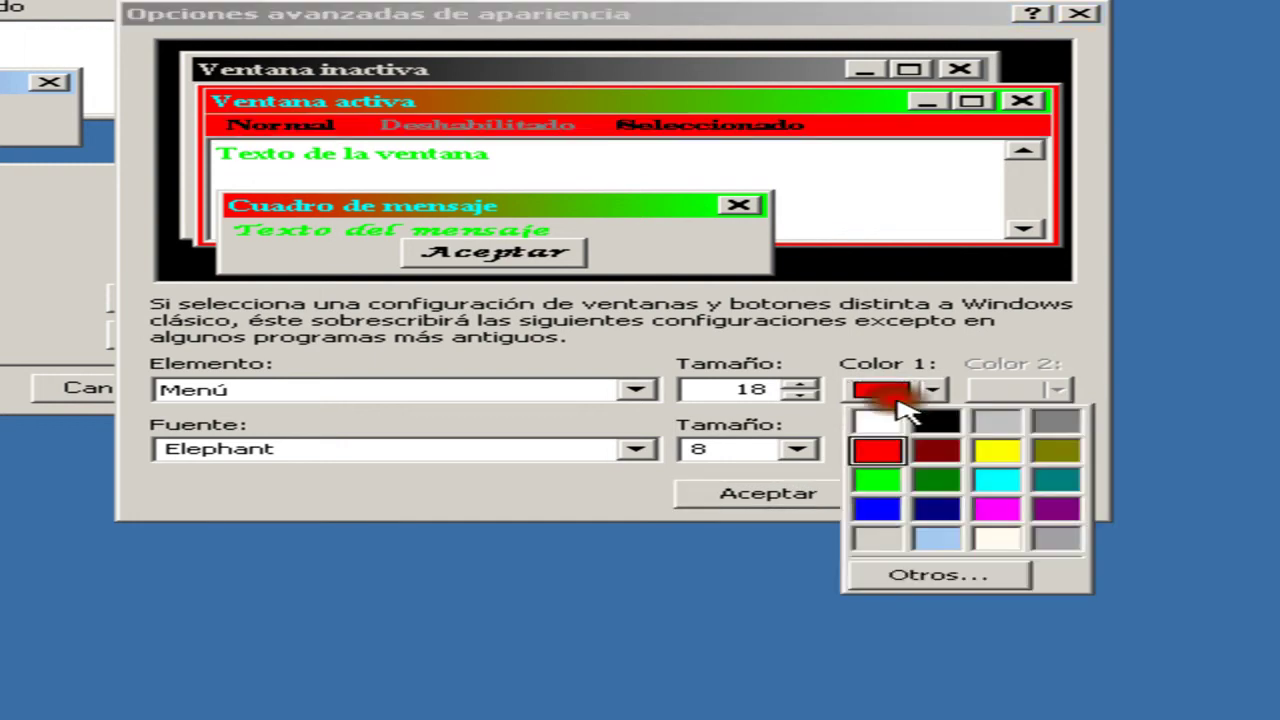
{"action": "left_click", "coordinate": [935, 480]}
{"action": "left_click", "coordinate": [927, 395]}
{"action": "left_click", "coordinate": [990, 482]}
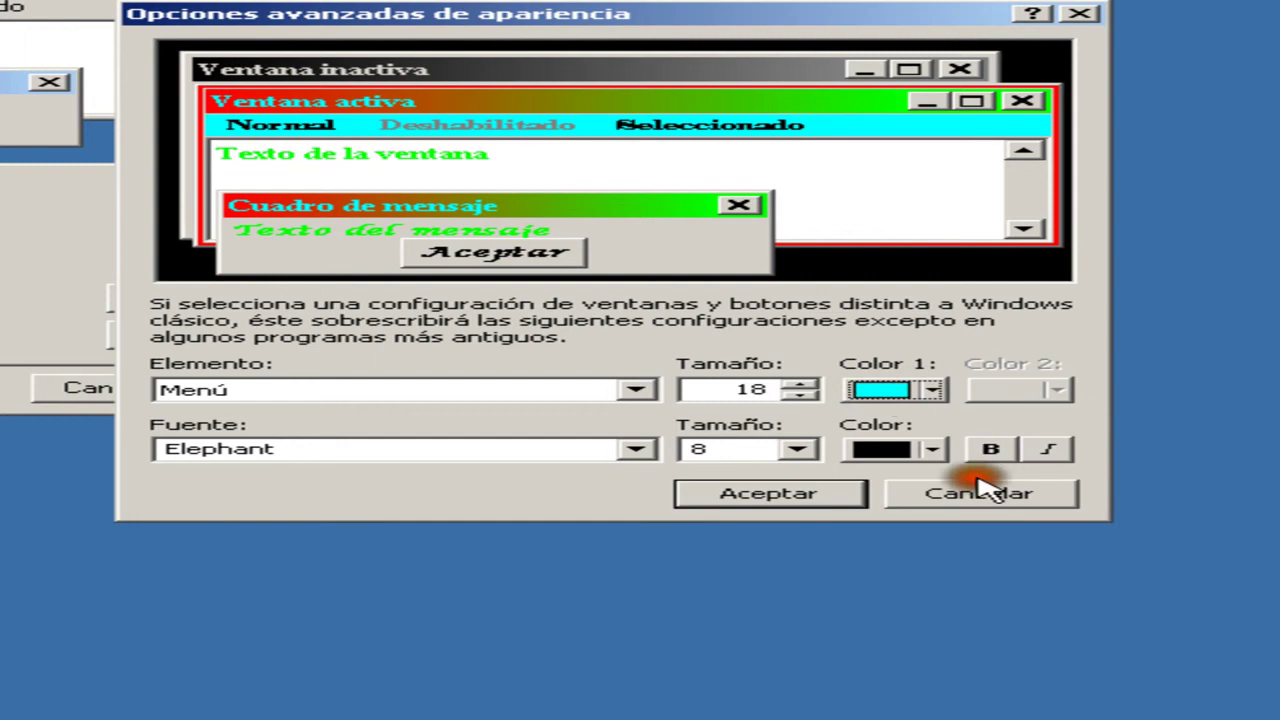
Define a custom light cyan as the menu's Color 1, with hue 119, saturation 229 and luminosity 185
{"action": "left_click", "coordinate": [885, 390]}
{"action": "left_click", "coordinate": [955, 568]}
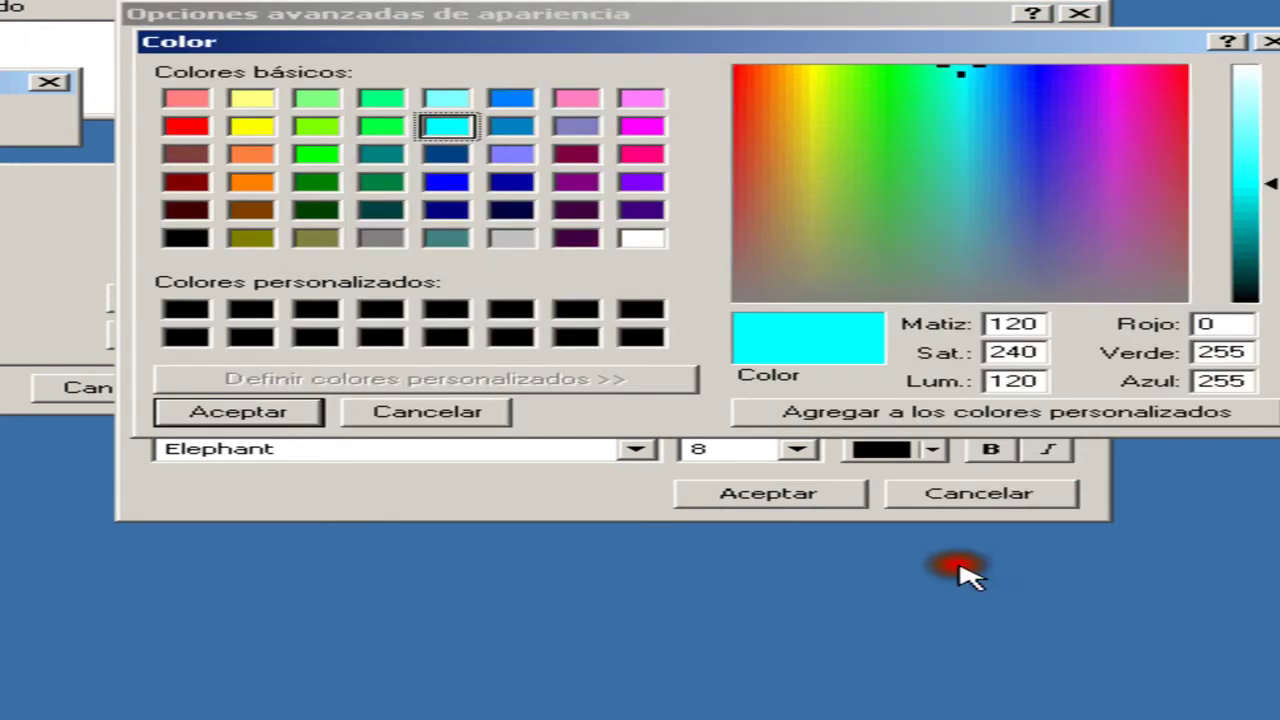
{"action": "left_click", "coordinate": [961, 76]}
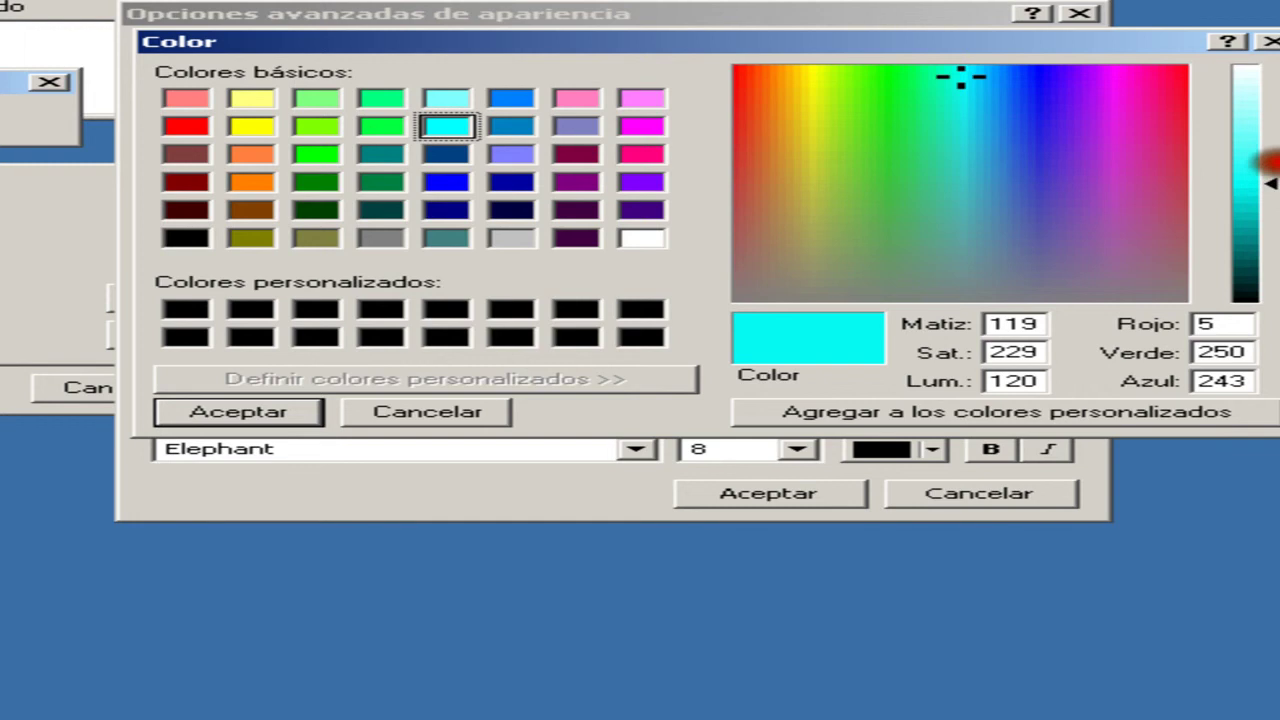
{"action": "left_click_drag", "start_coordinate": [1267, 185], "coordinate": [1270, 130]}
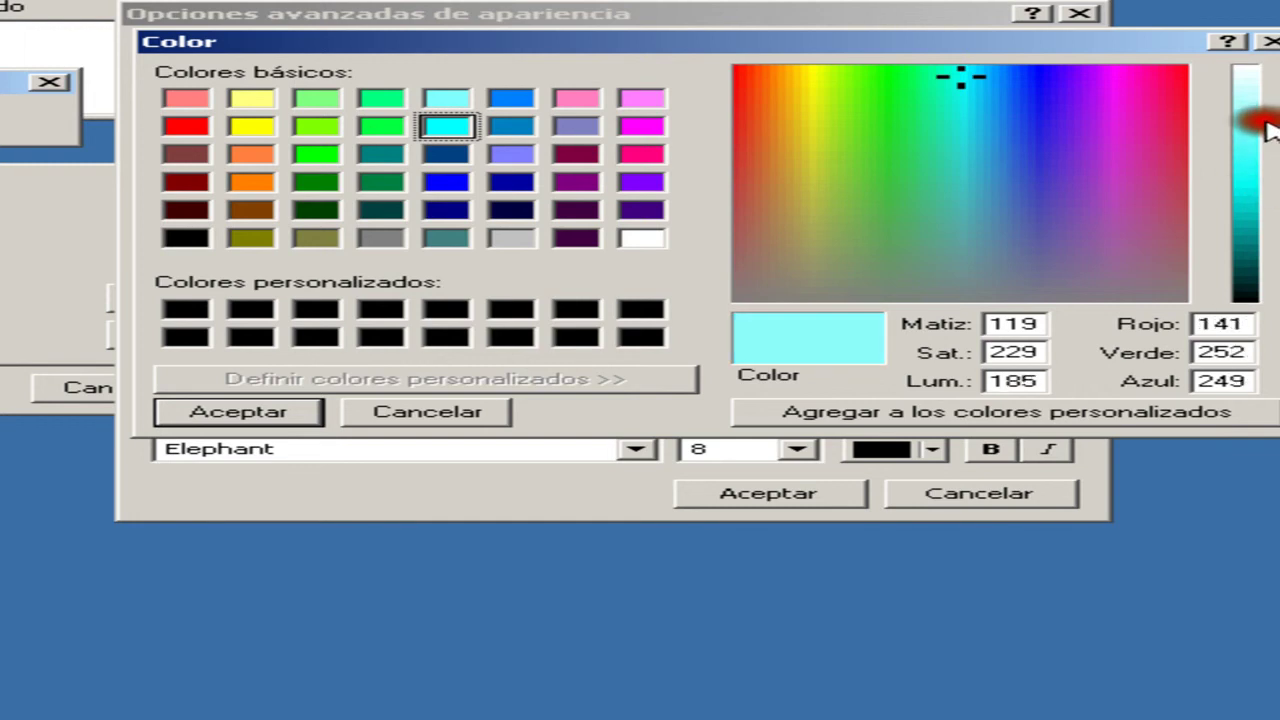
{"action": "left_click", "coordinate": [298, 413]}
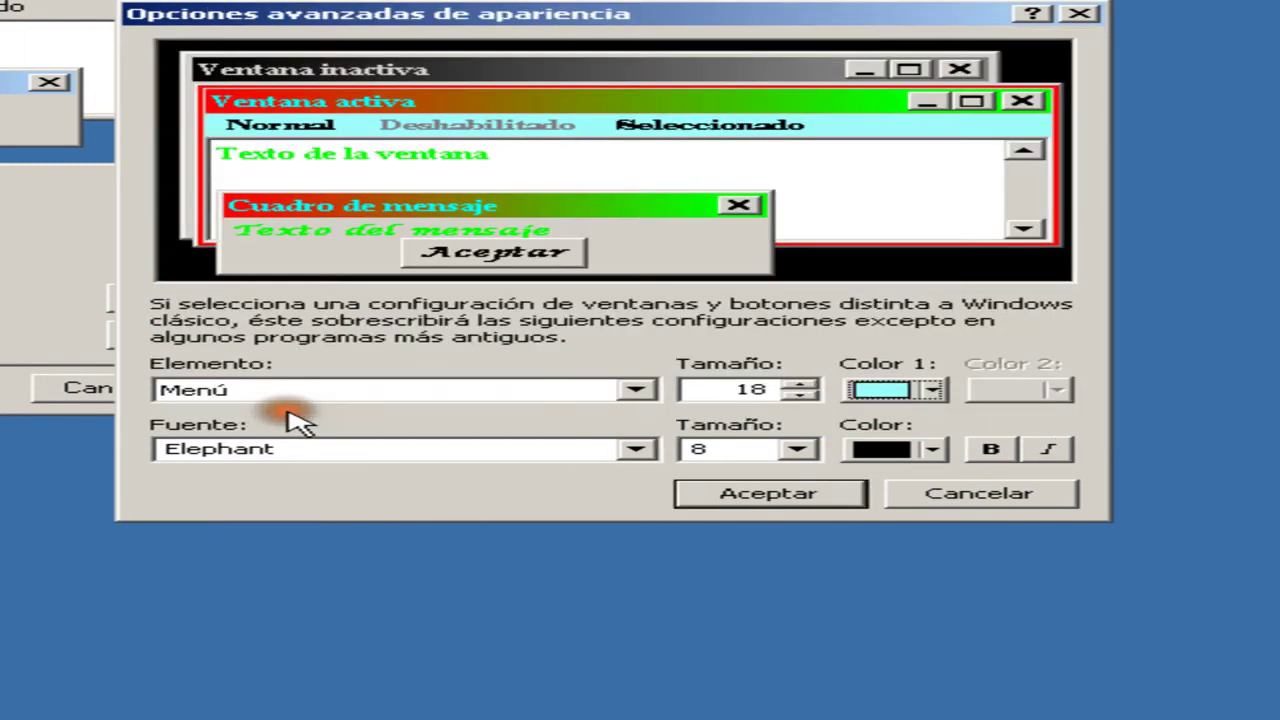
Set the text colour of the Menú element to red
{"action": "left_click", "coordinate": [885, 449]}
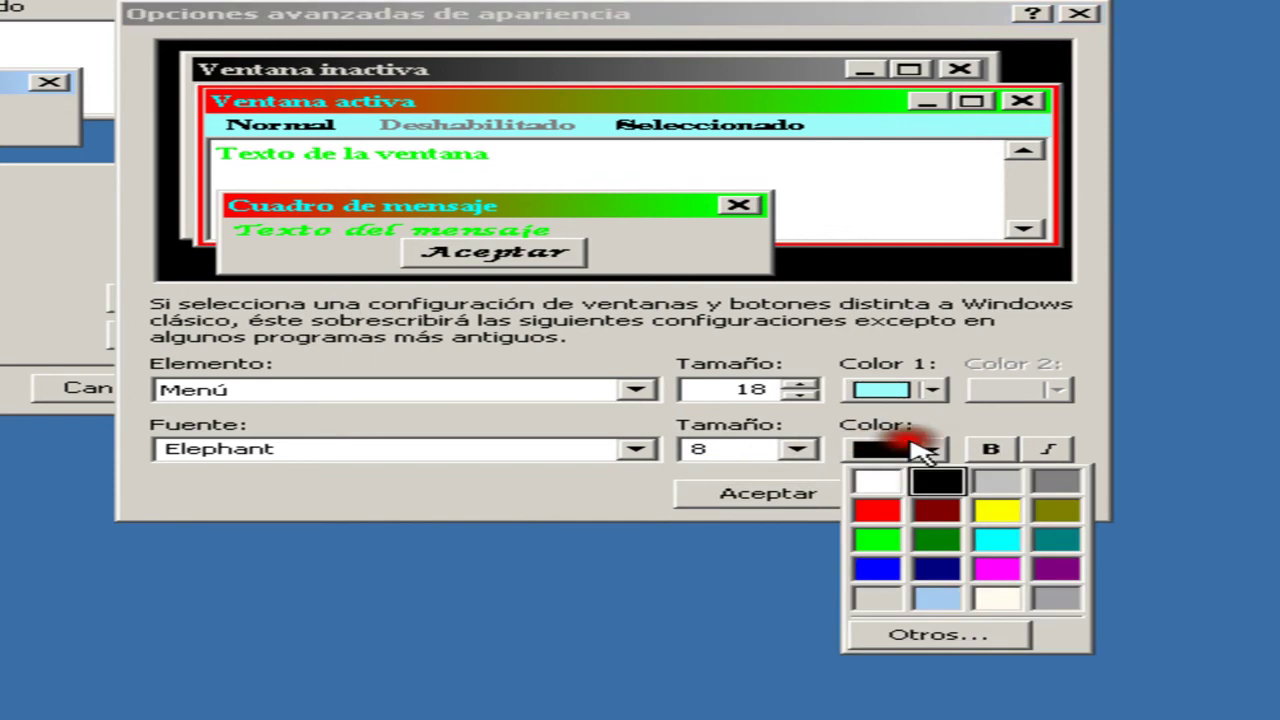
{"action": "left_click", "coordinate": [890, 510]}
{"action": "left_click", "coordinate": [925, 449]}
{"action": "left_click", "coordinate": [923, 486]}
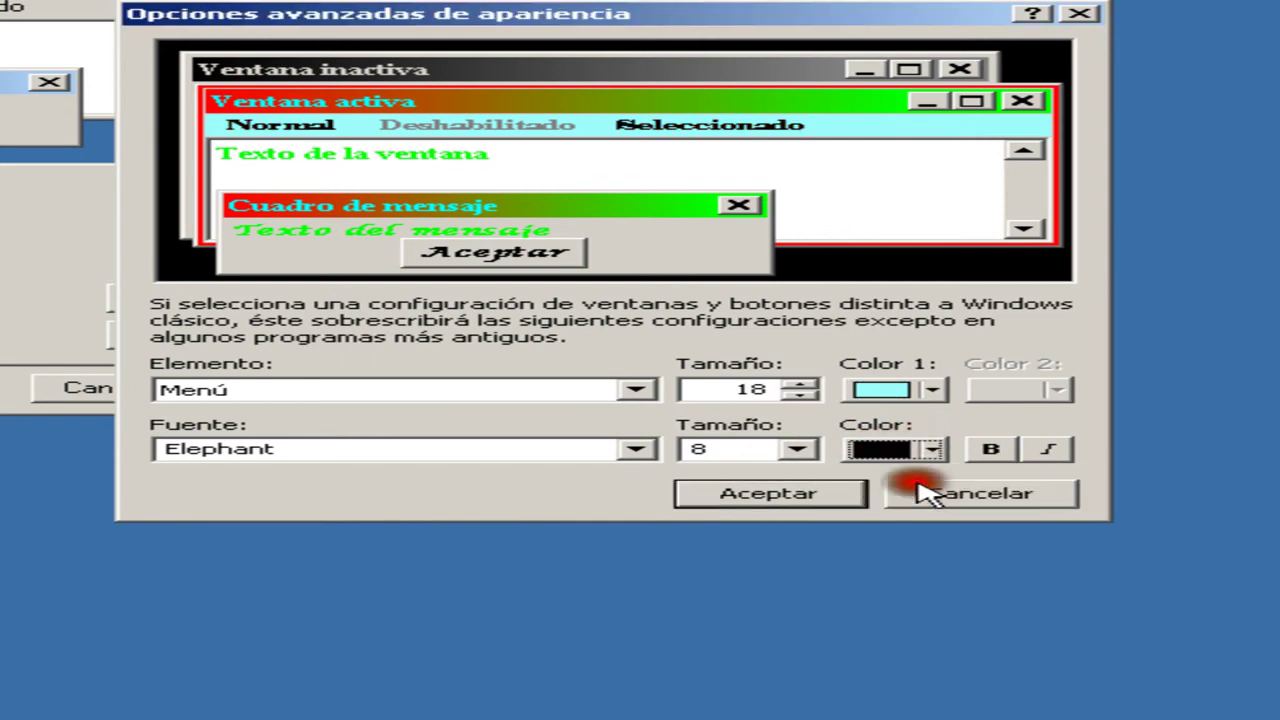
{"action": "left_click", "coordinate": [921, 446]}
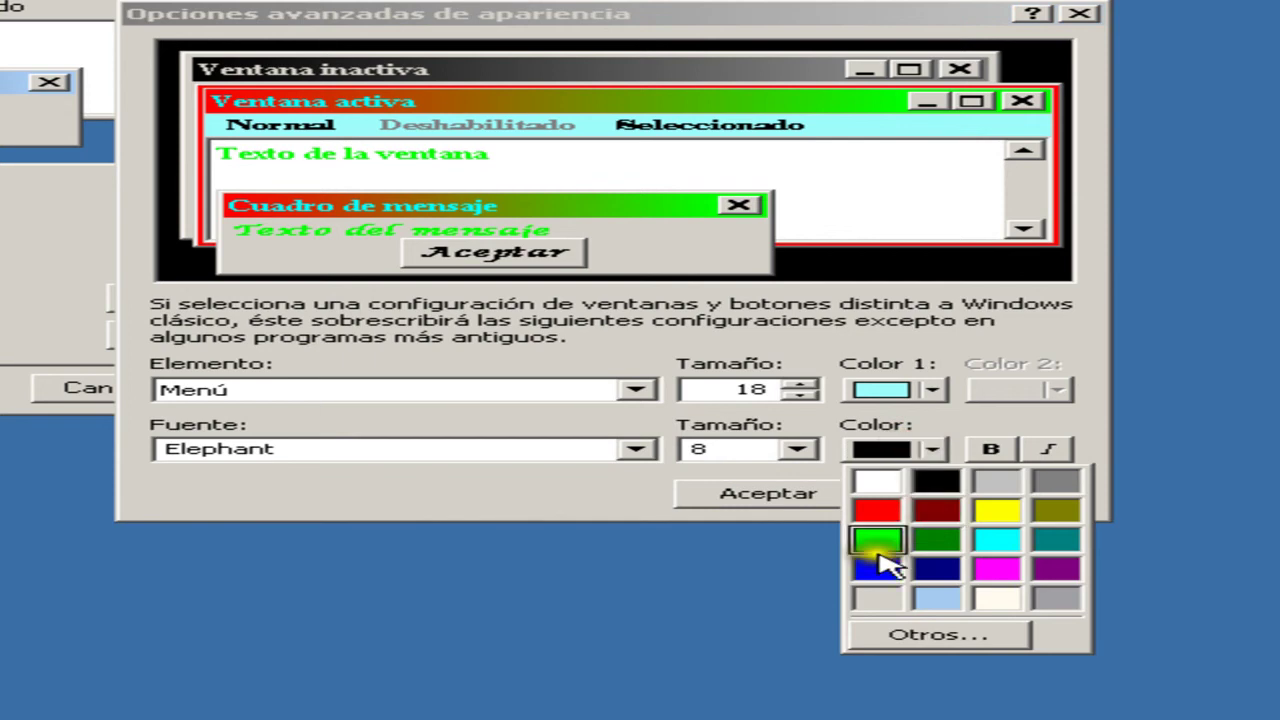
{"action": "left_click", "coordinate": [878, 507]}
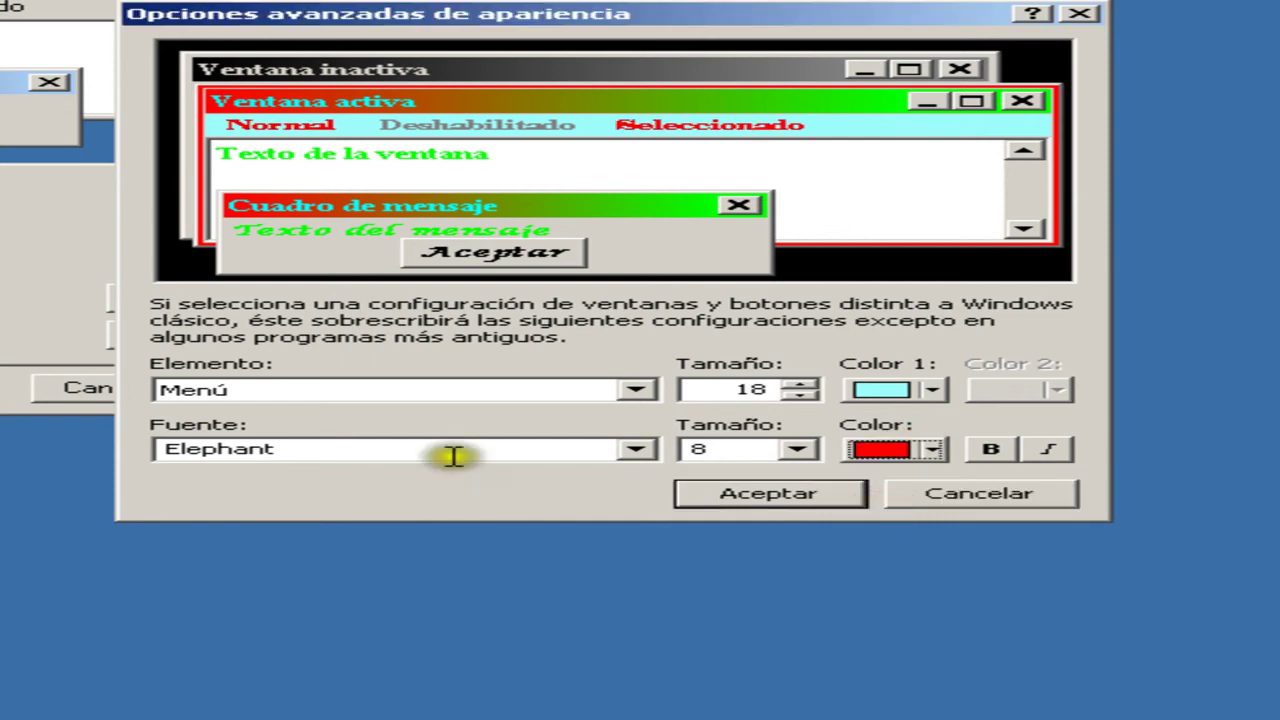
Keep the menu's Elephant font and set its font size to 9
{"action": "left_click", "coordinate": [528, 450]}
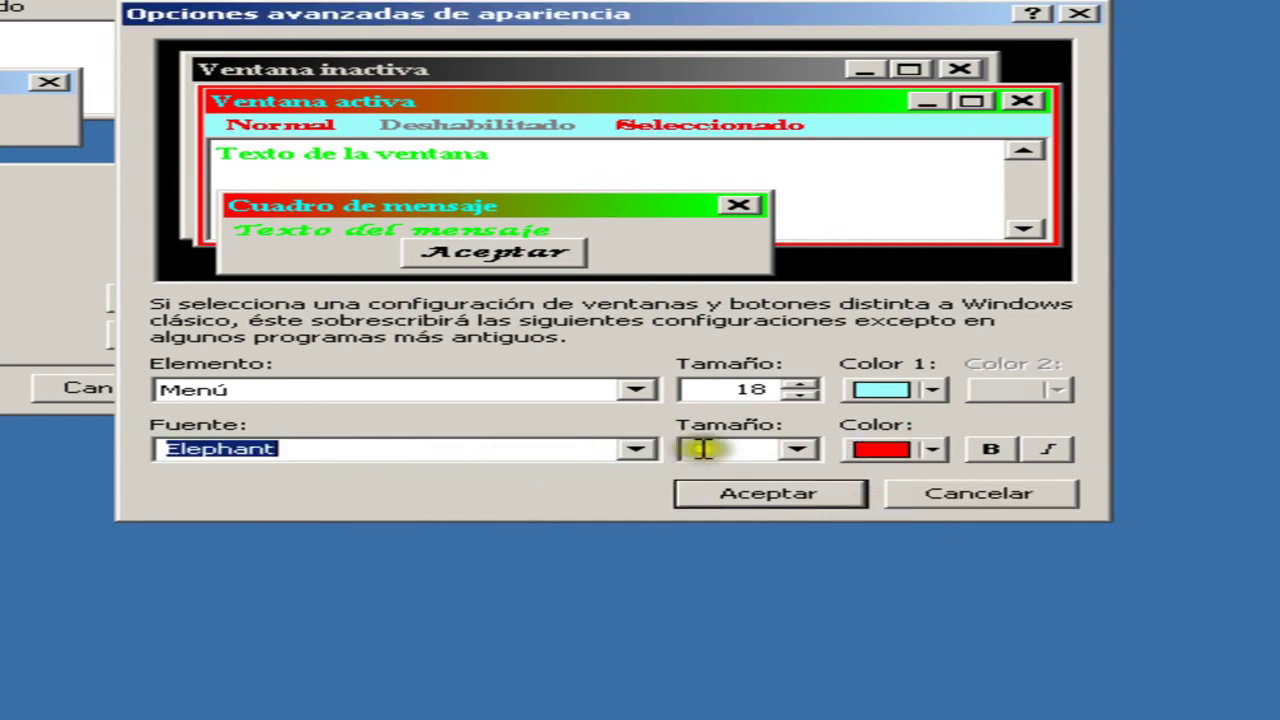
{"action": "left_click", "coordinate": [744, 452]}
{"action": "key", "text": "Down"}
{"action": "key", "text": "Up"}
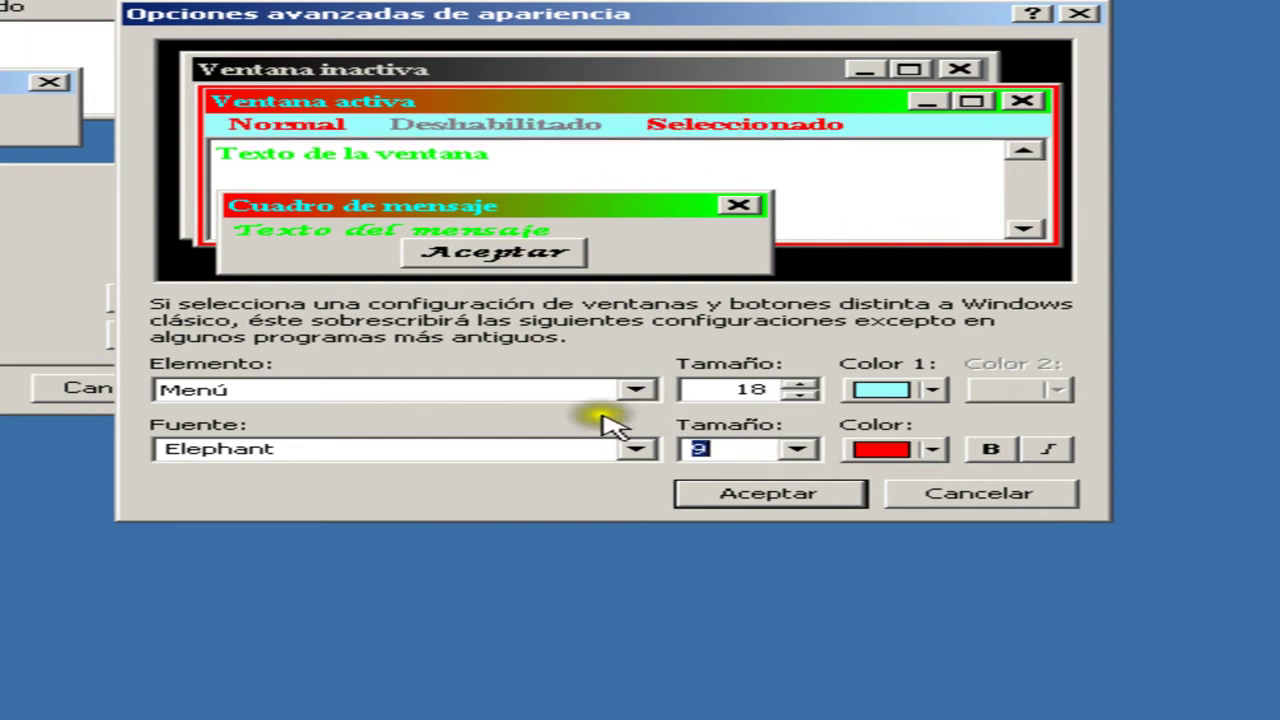
Select the Objetos 3D element and set its Color 1 to black and its text colour to red
{"action": "left_click", "coordinate": [516, 395]}
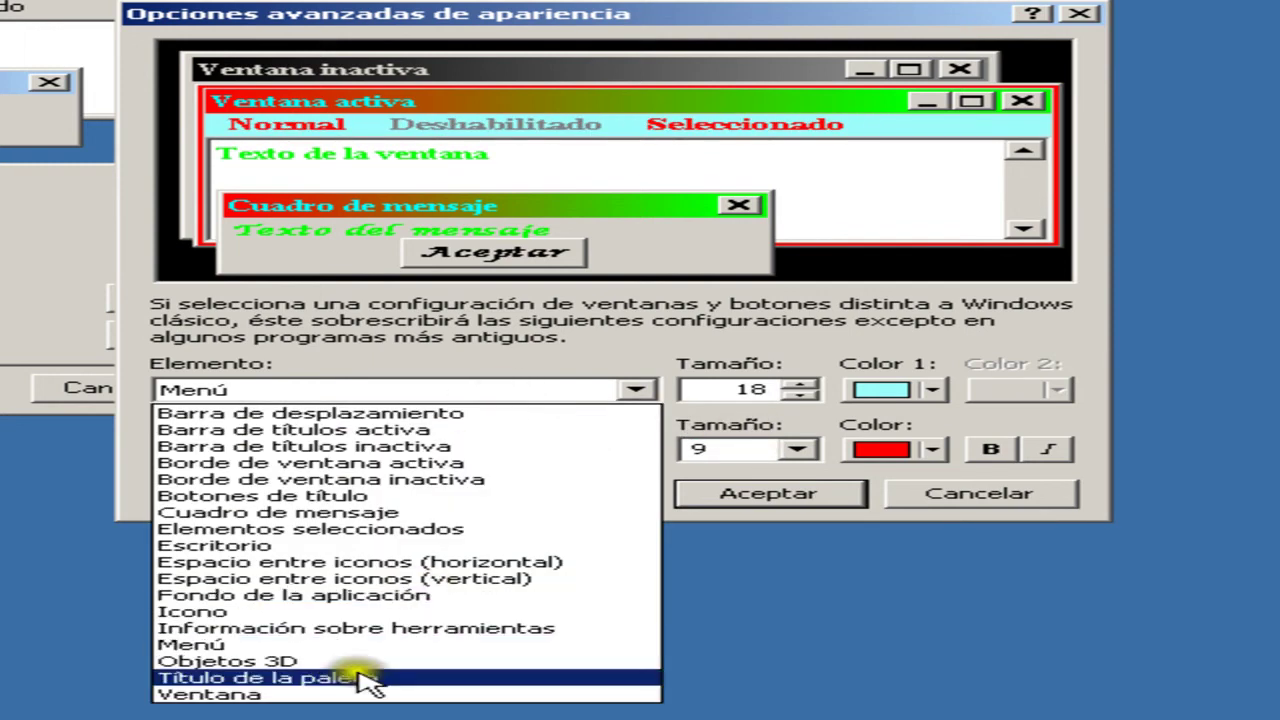
{"action": "left_click", "coordinate": [303, 662]}
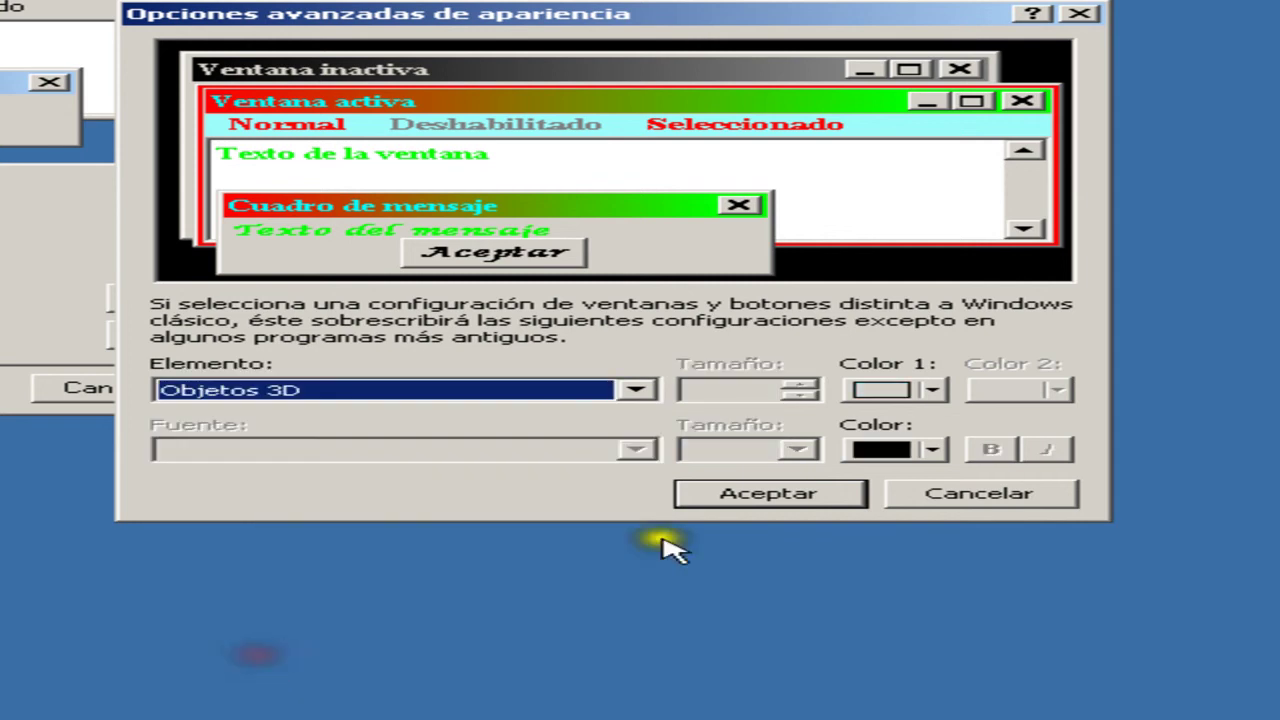
{"action": "left_click", "coordinate": [897, 389]}
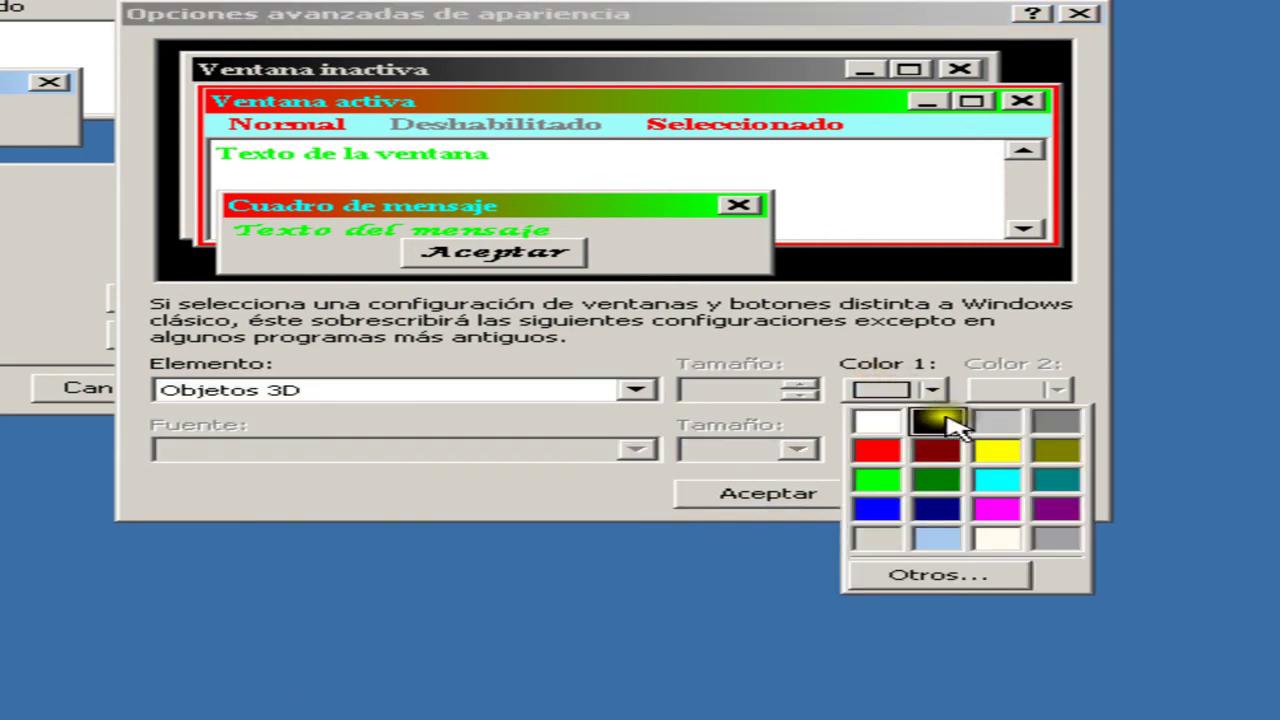
{"action": "left_click", "coordinate": [938, 423]}
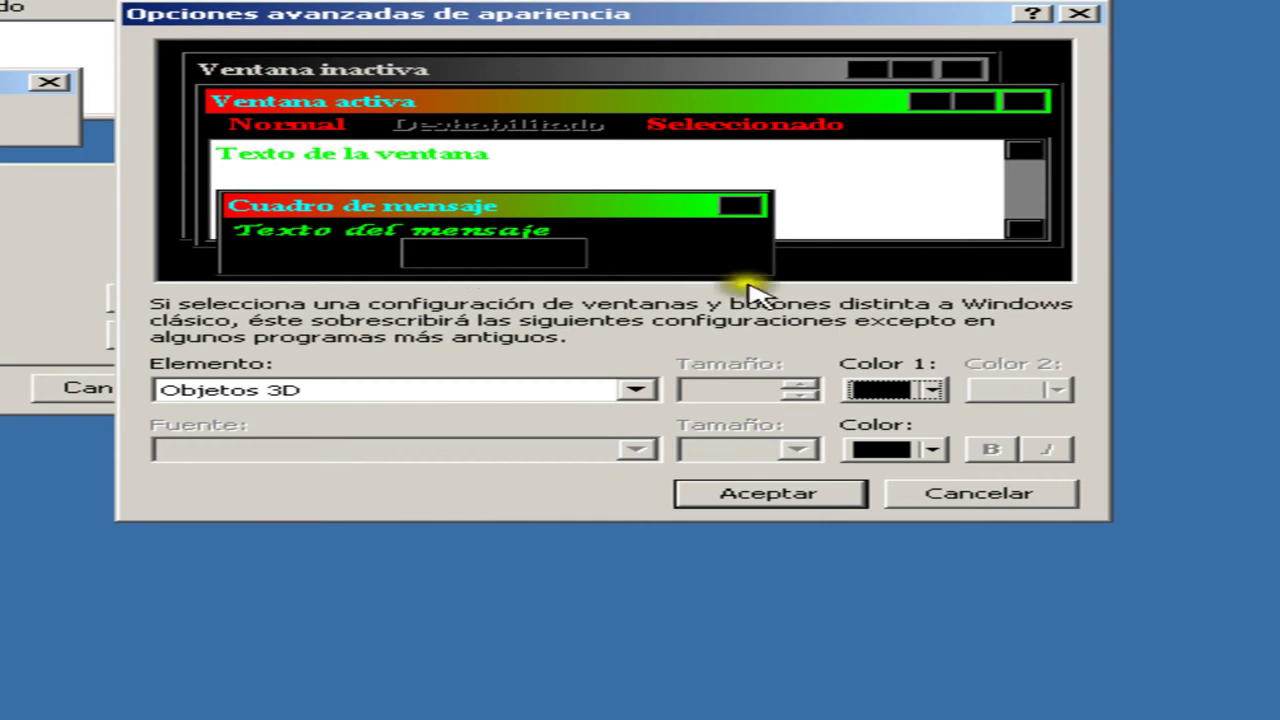
{"action": "left_click", "coordinate": [891, 452]}
{"action": "left_click", "coordinate": [876, 512]}
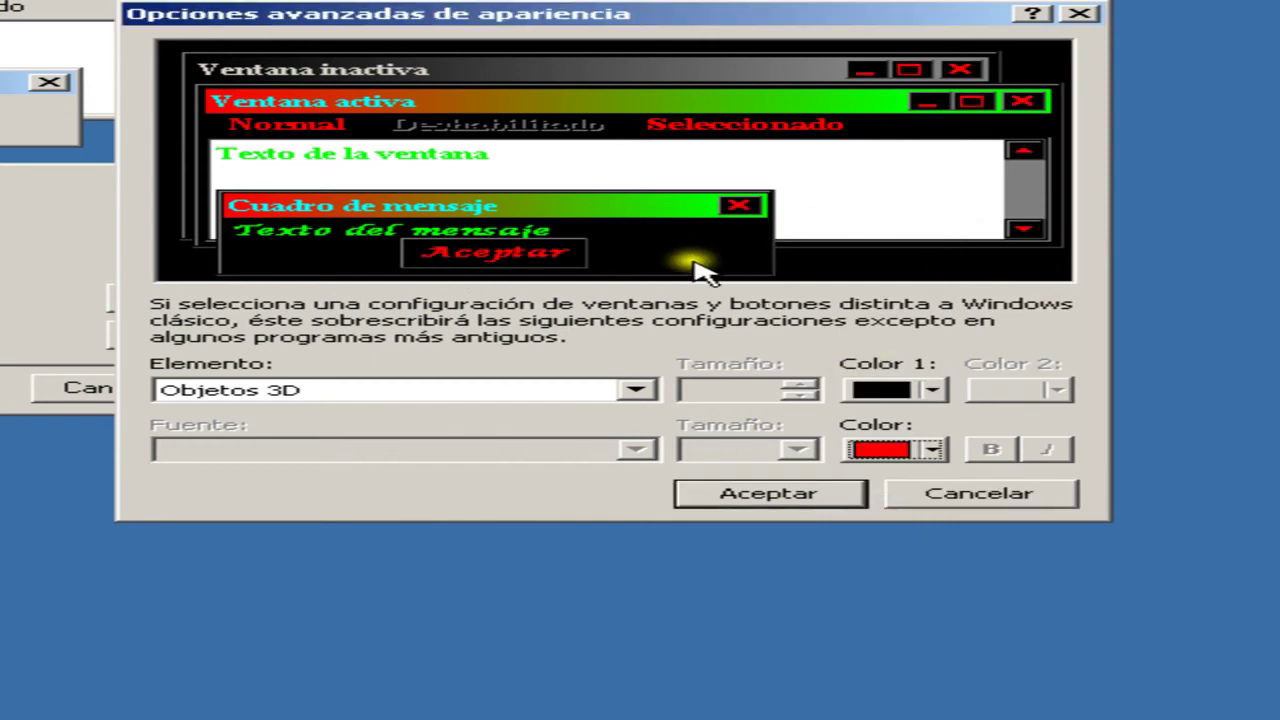
Select the Título de la paleta element and review its font settings
{"action": "left_click", "coordinate": [530, 400]}
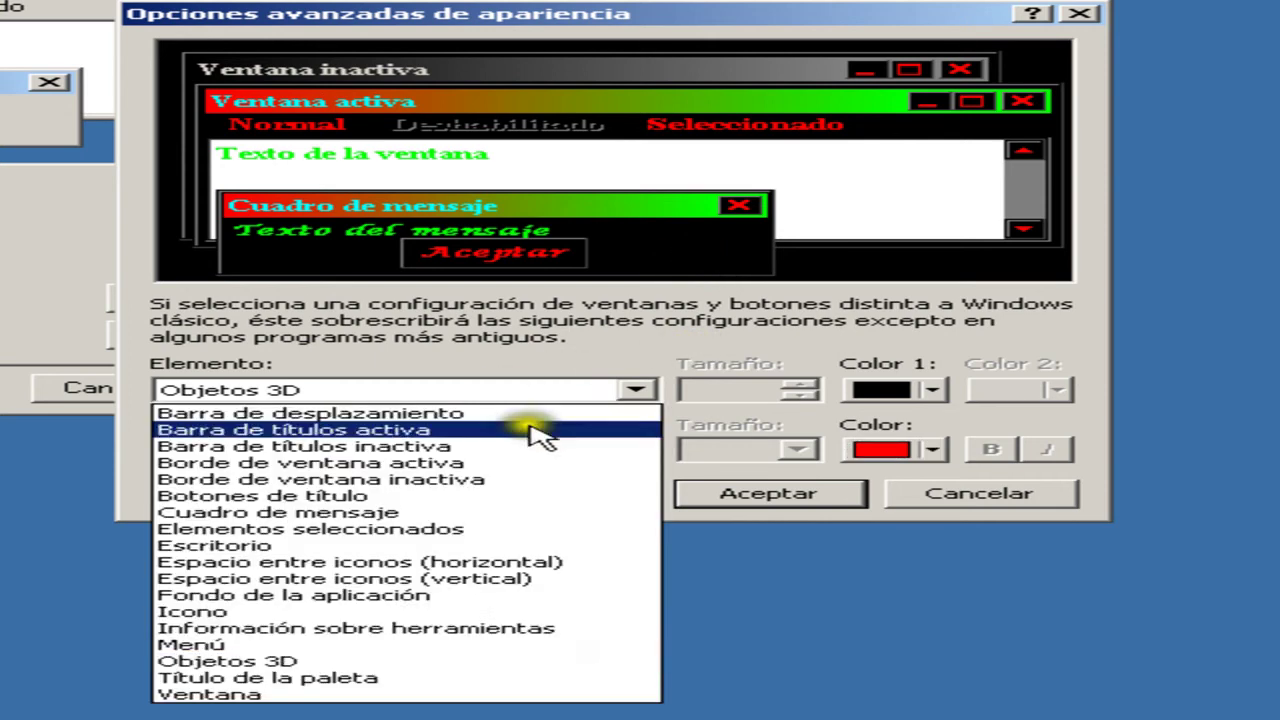
{"action": "left_click", "coordinate": [503, 681]}
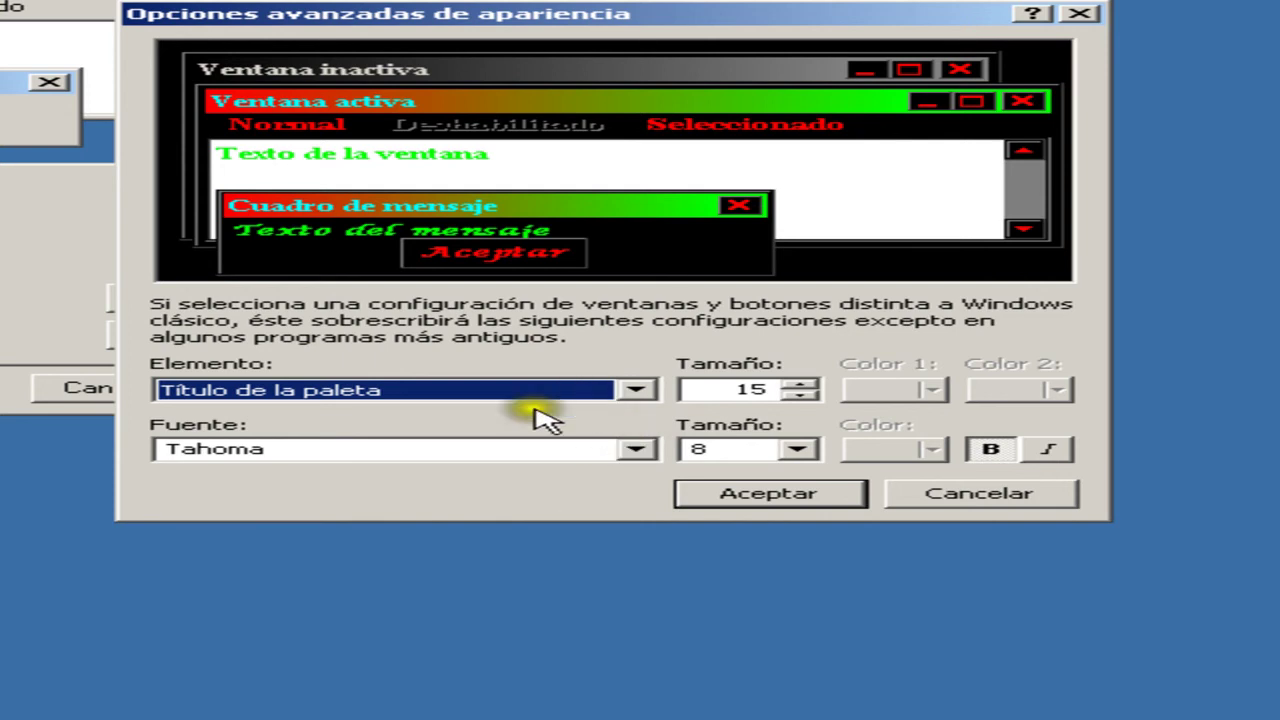
{"action": "left_click", "coordinate": [443, 449]}
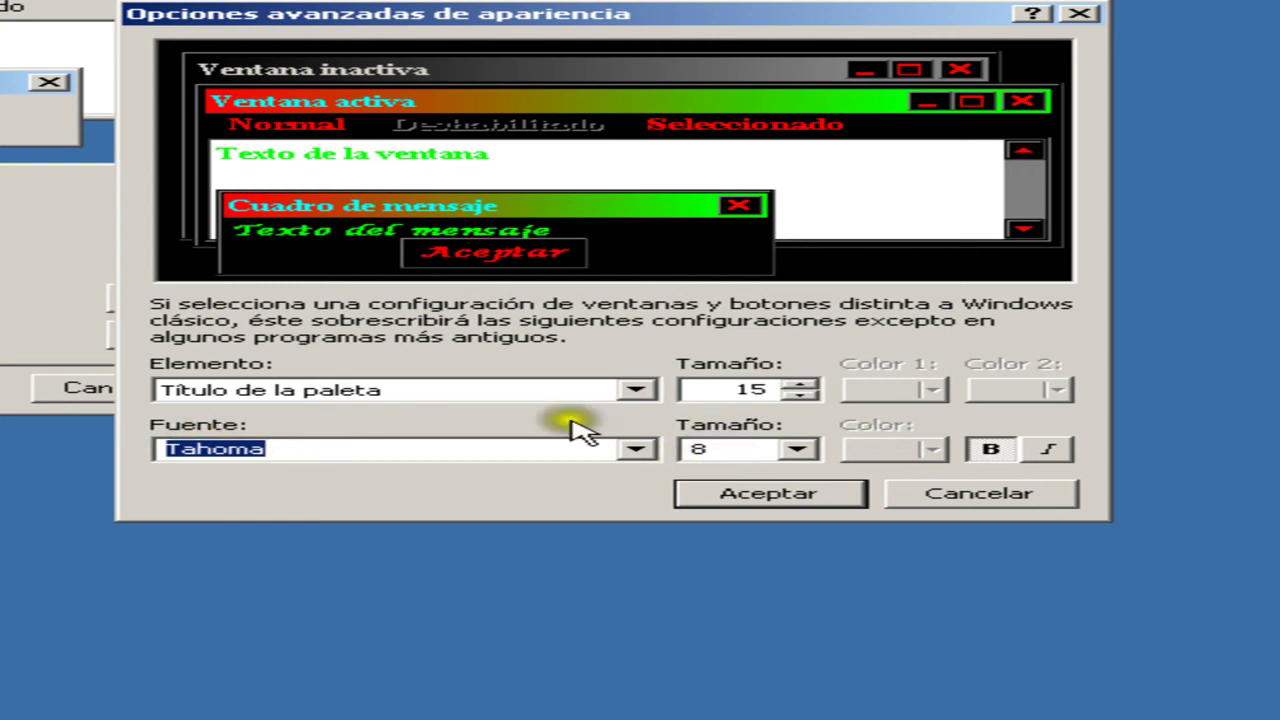
Select the Ventana element and set its Color 1 to black
{"action": "left_click", "coordinate": [533, 392]}
{"action": "left_click", "coordinate": [532, 393]}
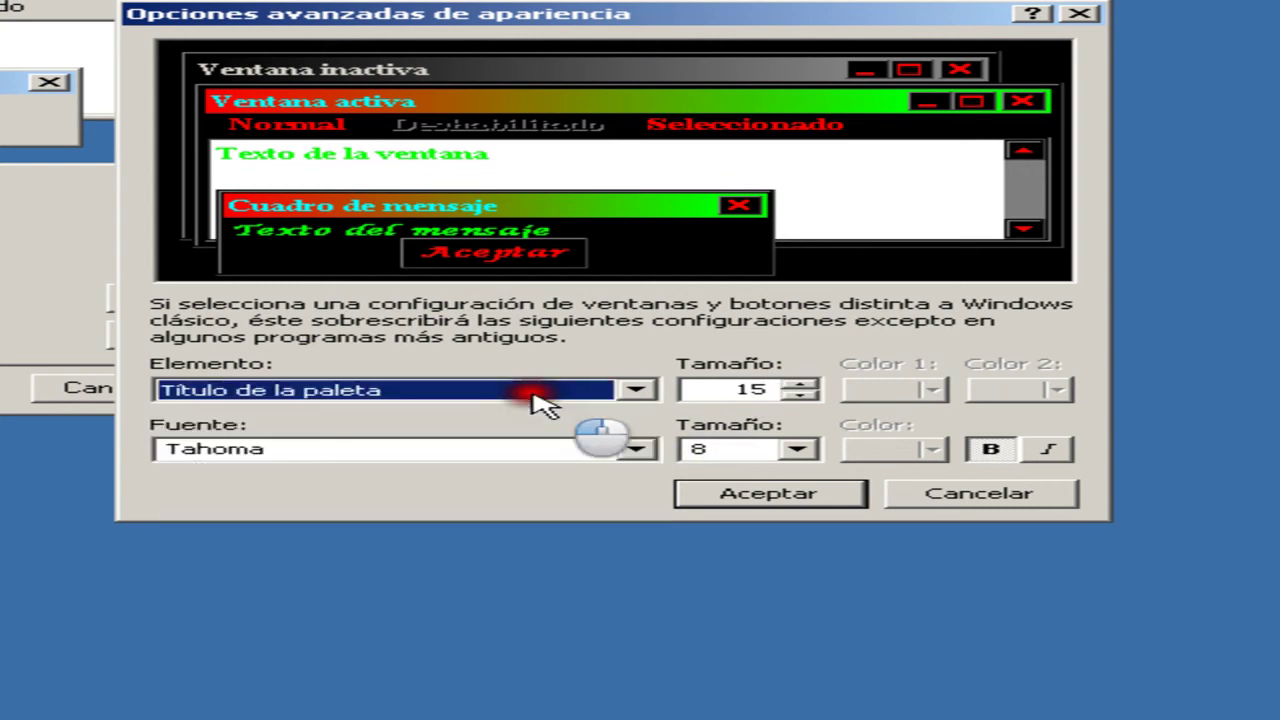
{"action": "left_click", "coordinate": [533, 392]}
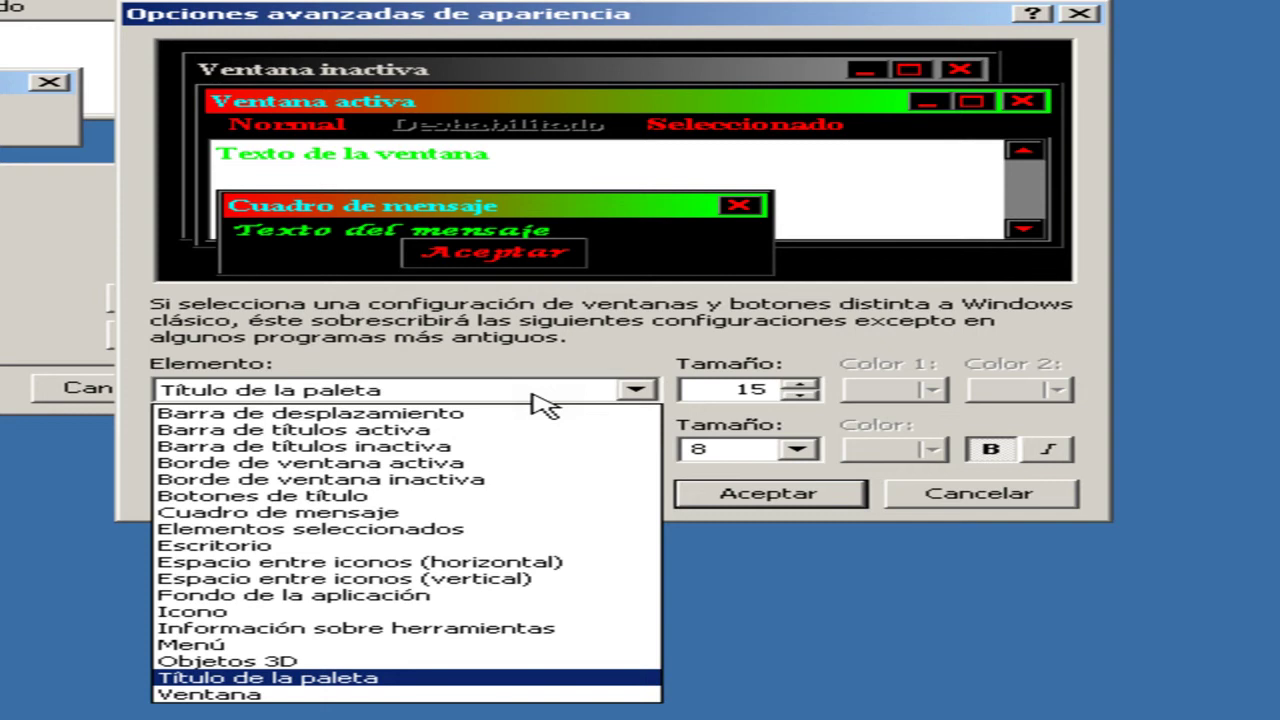
{"action": "left_click", "coordinate": [368, 692]}
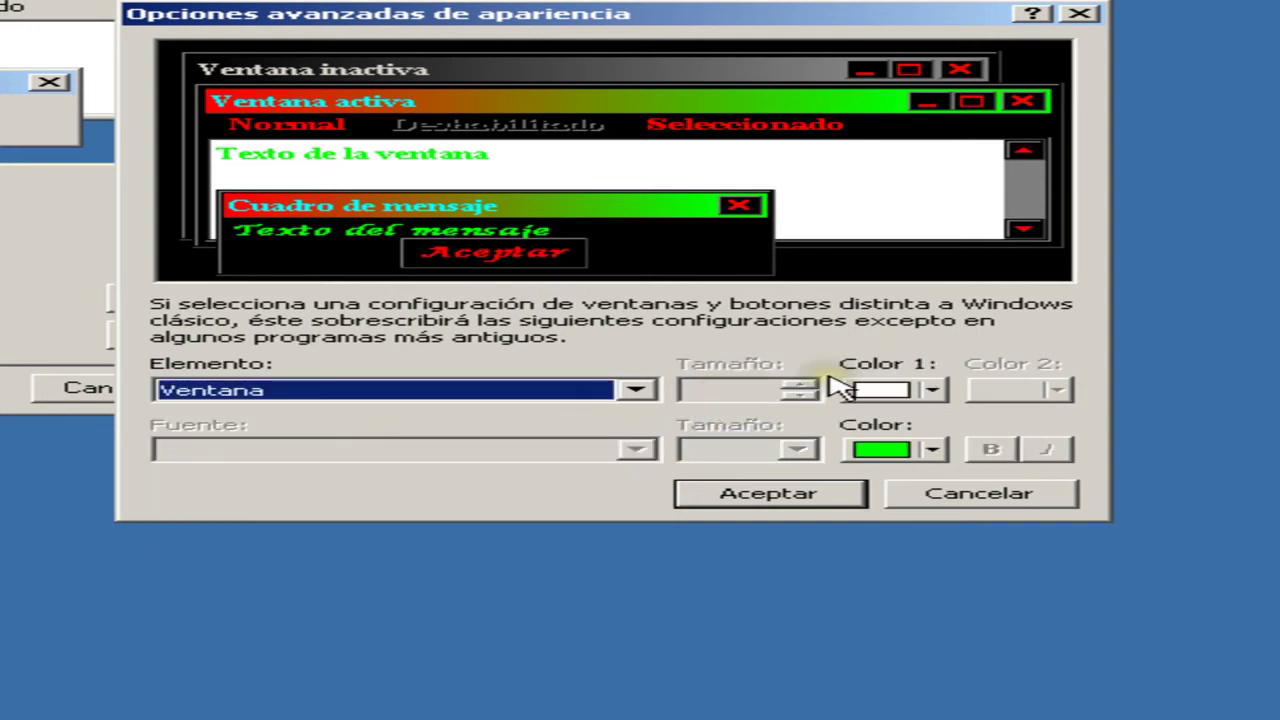
{"action": "left_click", "coordinate": [906, 391]}
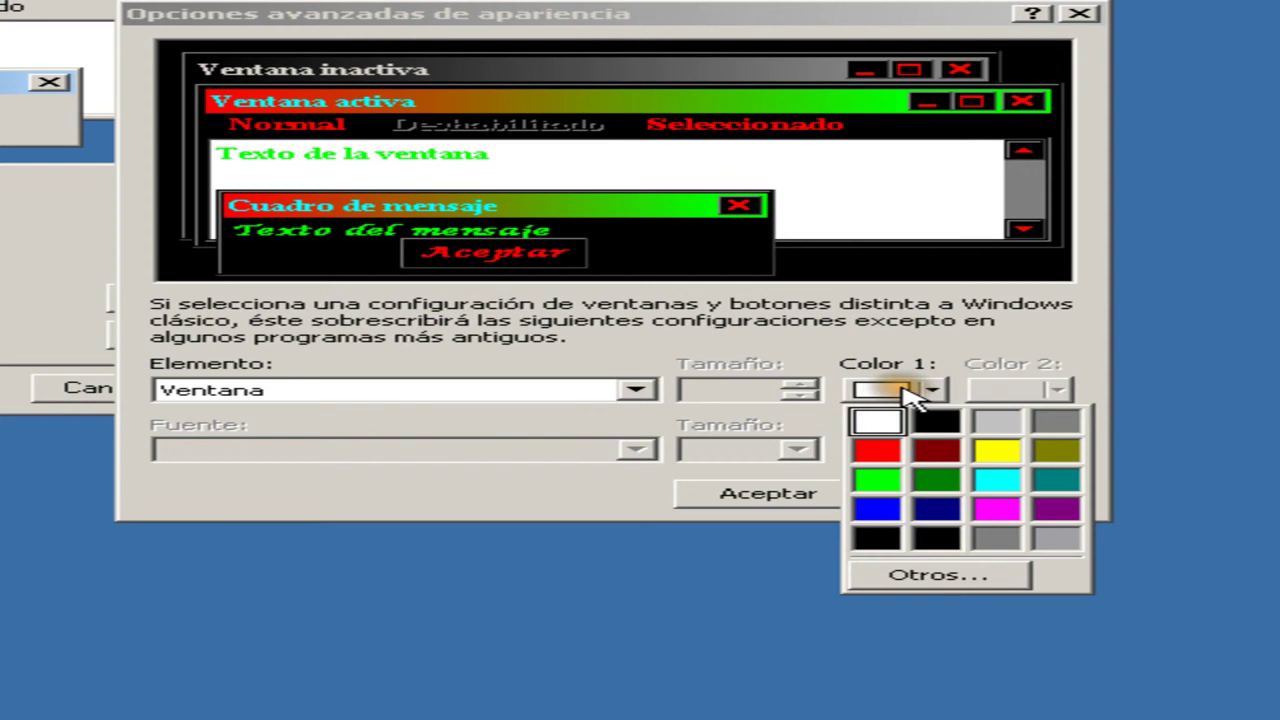
{"action": "left_click", "coordinate": [716, 416]}
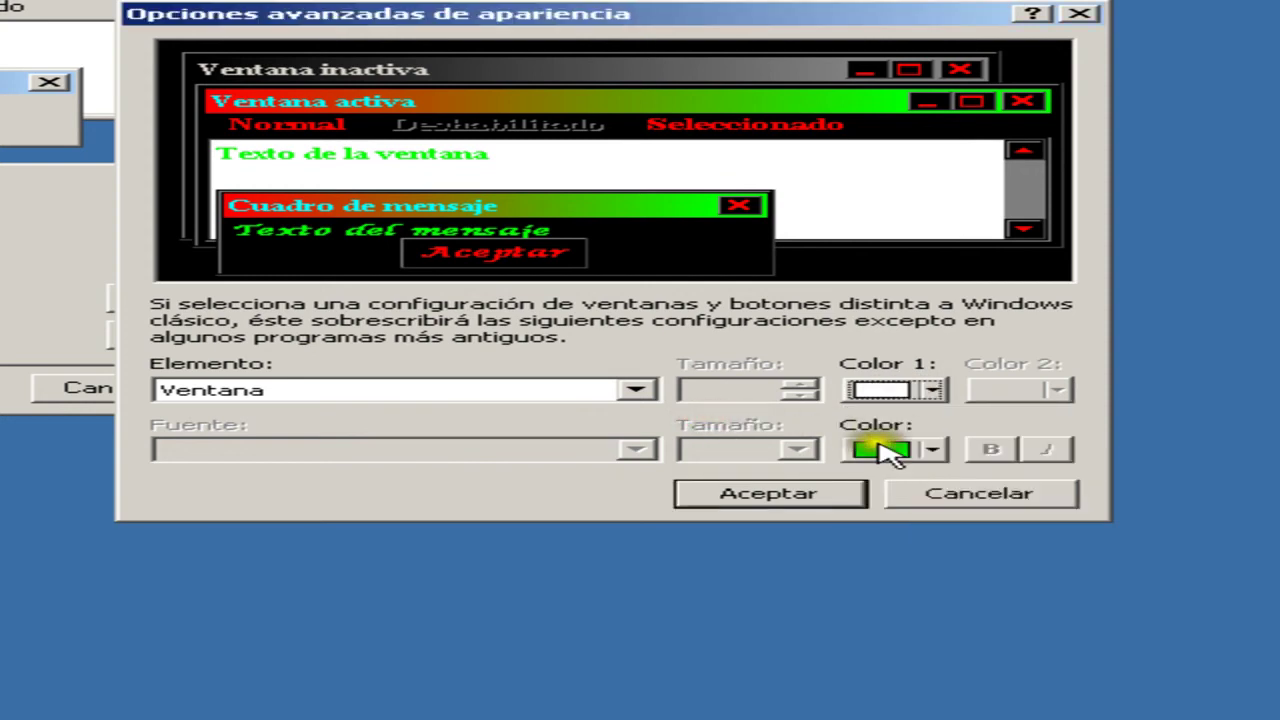
{"action": "left_click", "coordinate": [880, 392]}
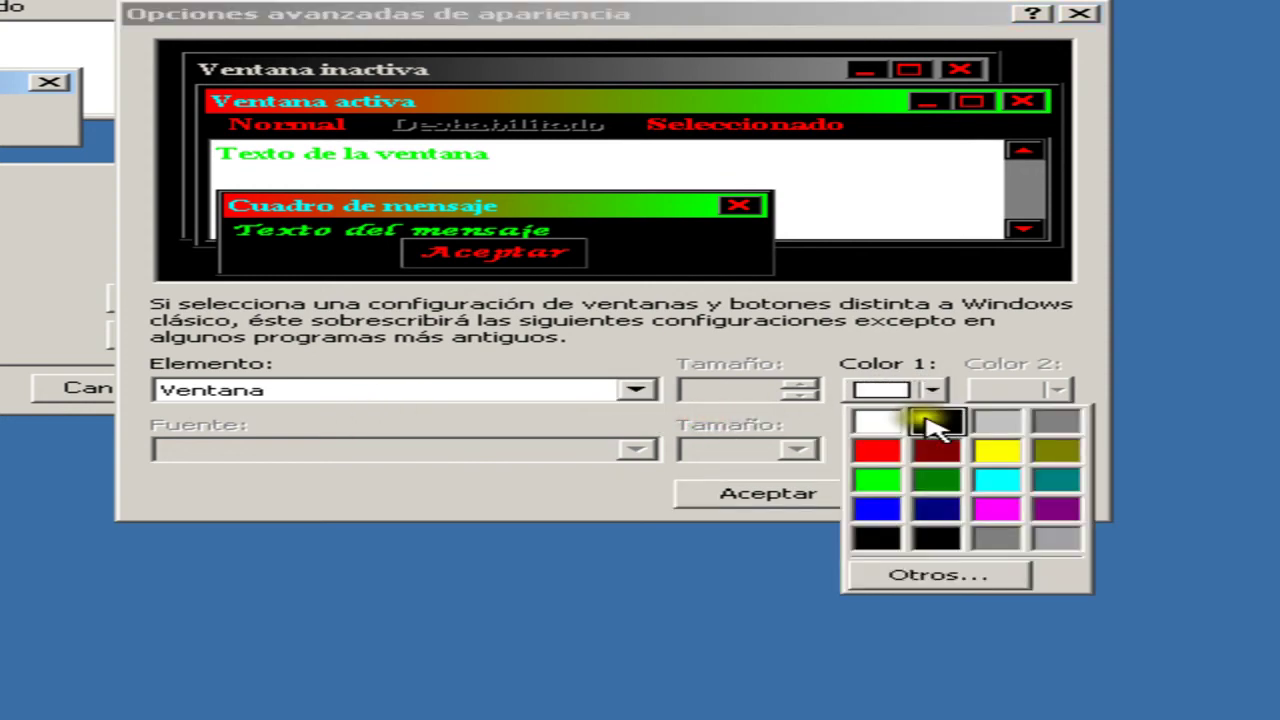
{"action": "left_click", "coordinate": [936, 425]}
Try red as the window's text colour before returning it to bright green
{"action": "left_click", "coordinate": [893, 451]}
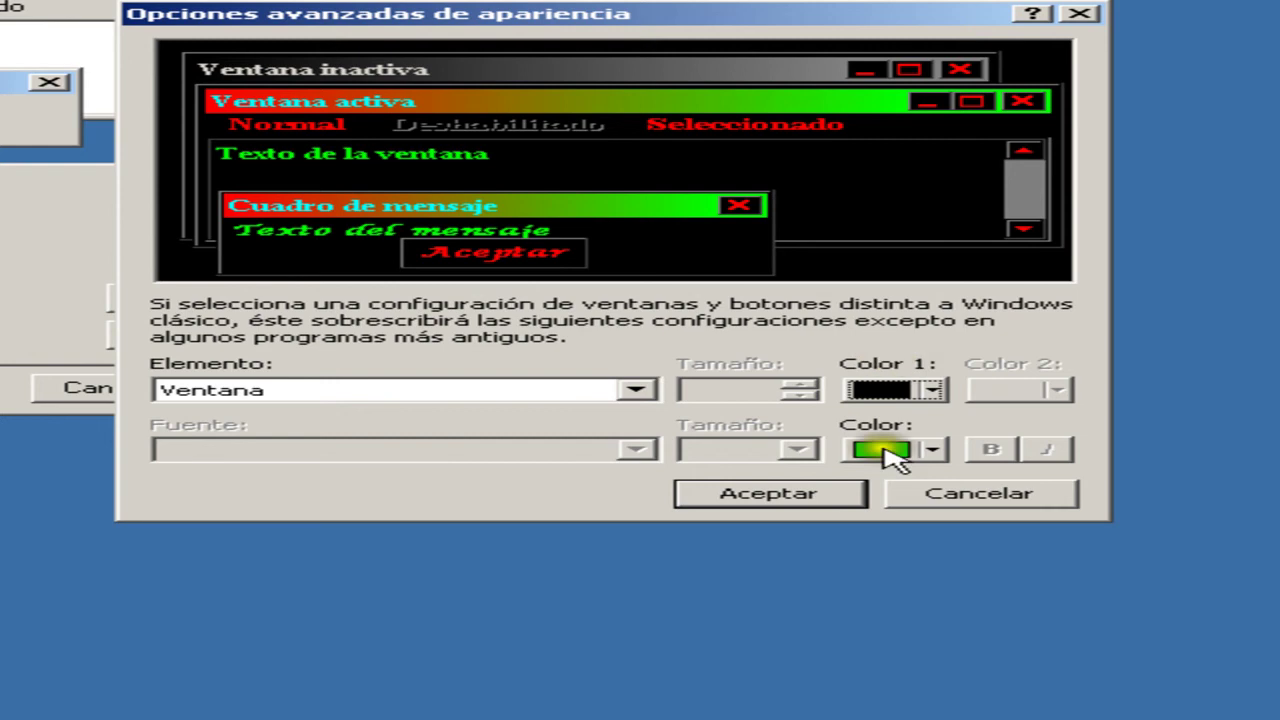
{"action": "left_click", "coordinate": [877, 511]}
{"action": "left_click", "coordinate": [893, 451]}
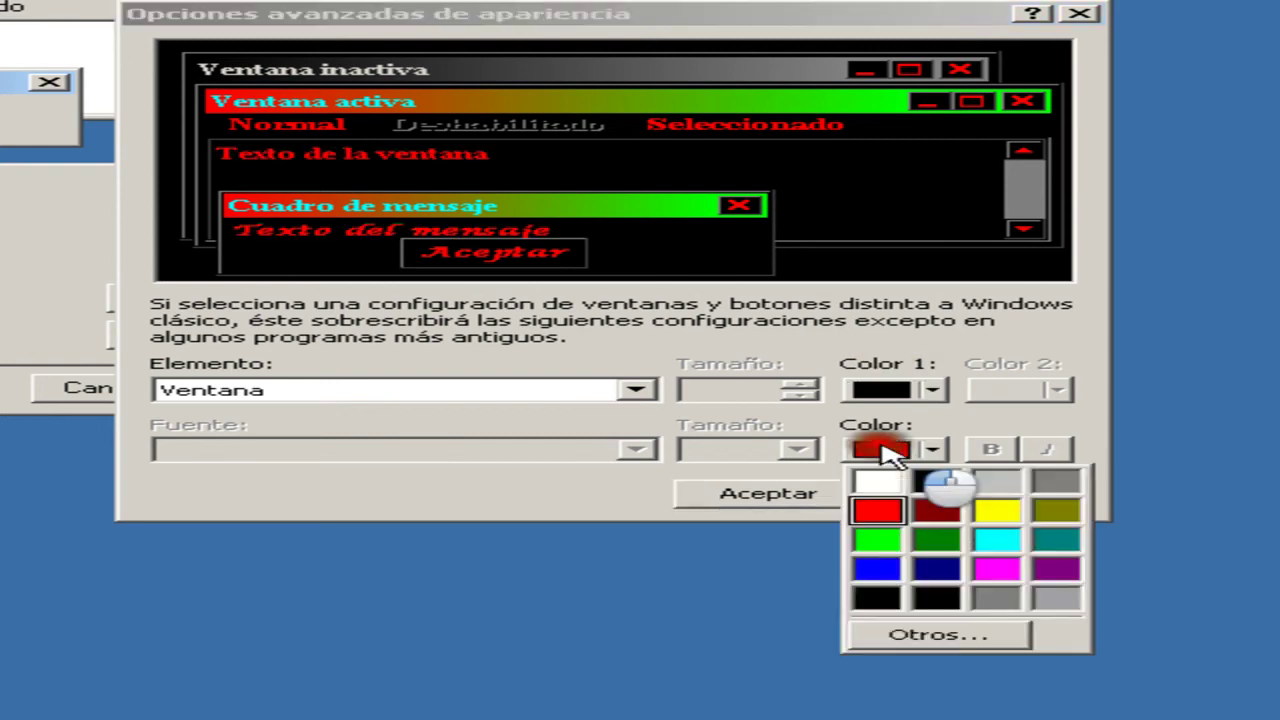
{"action": "left_click", "coordinate": [891, 645]}
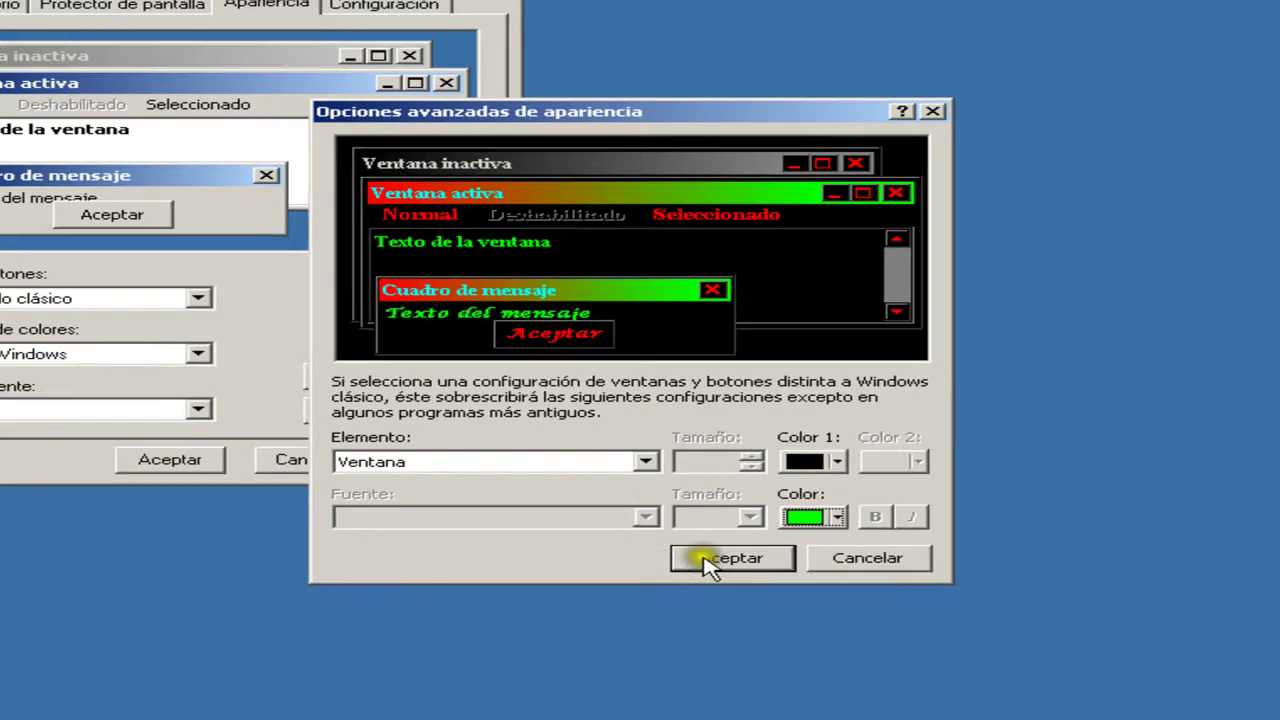
Accept the advanced appearance options, apply them to the desktop and close the display properties
{"action": "left_click", "coordinate": [768, 630]}
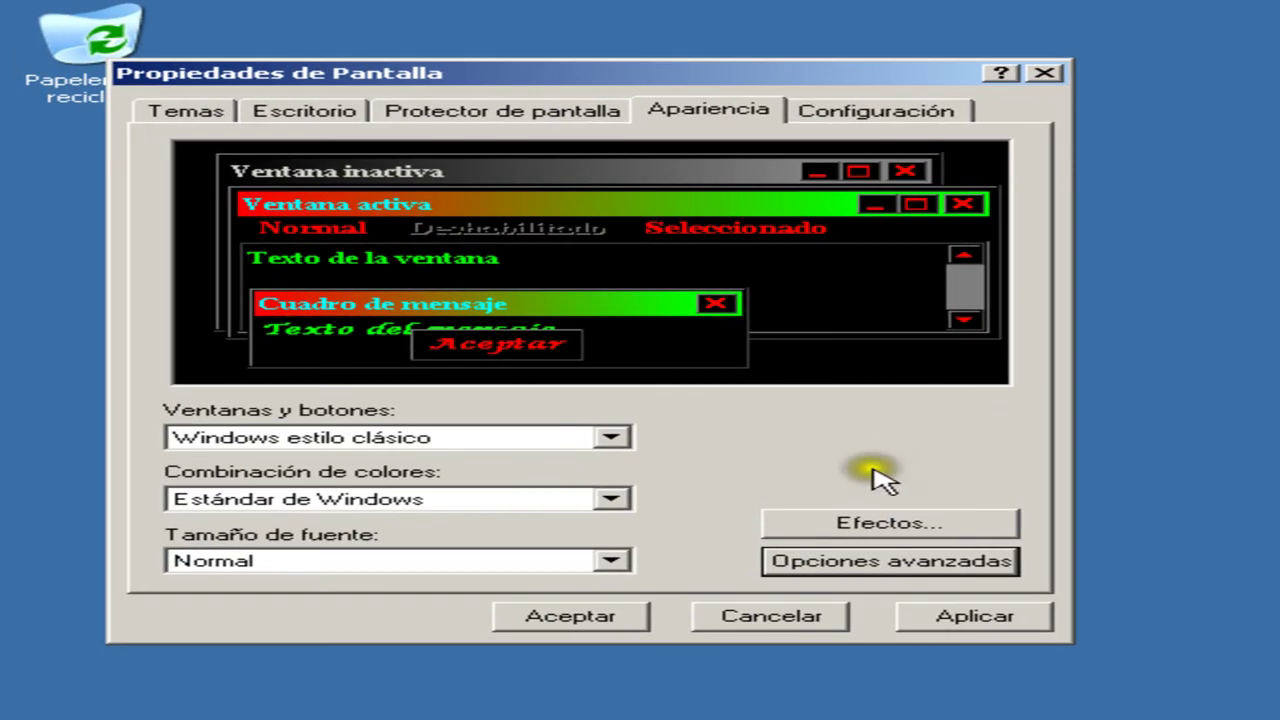
{"action": "left_click", "coordinate": [972, 616]}
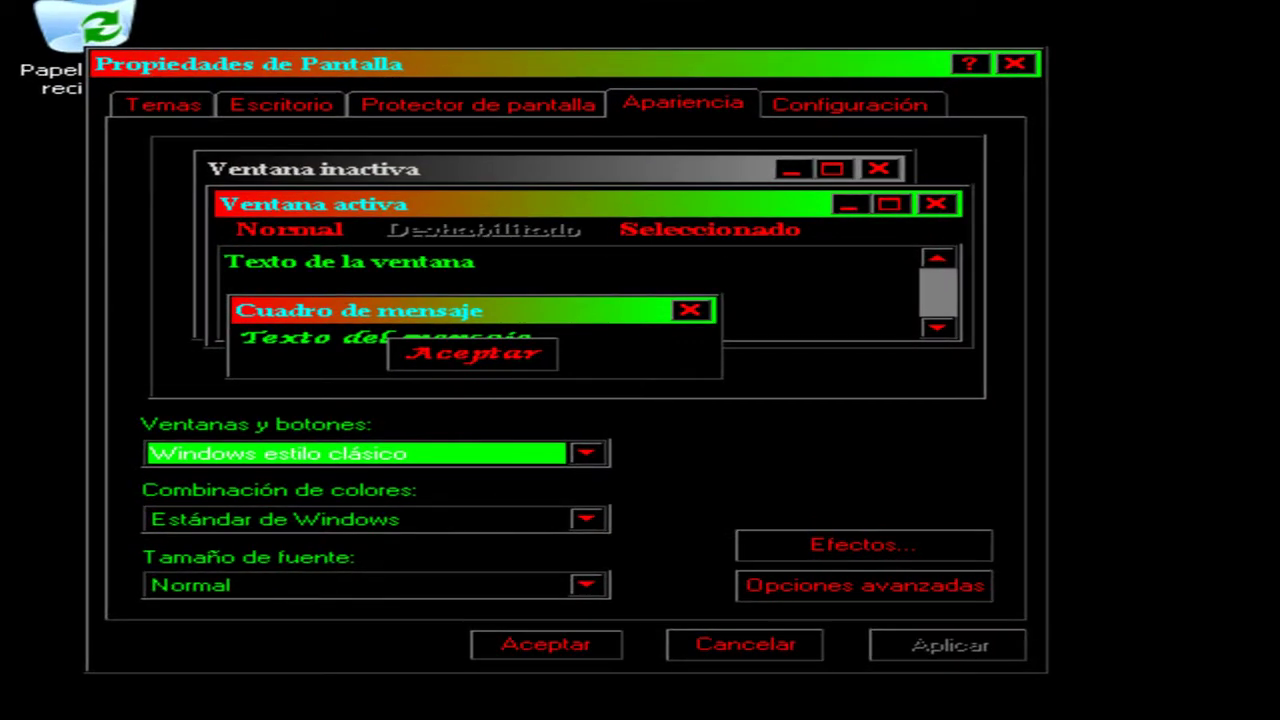
{"action": "left_click", "coordinate": [524, 458]}
{"action": "left_click", "coordinate": [526, 460]}
{"action": "left_click", "coordinate": [546, 644]}
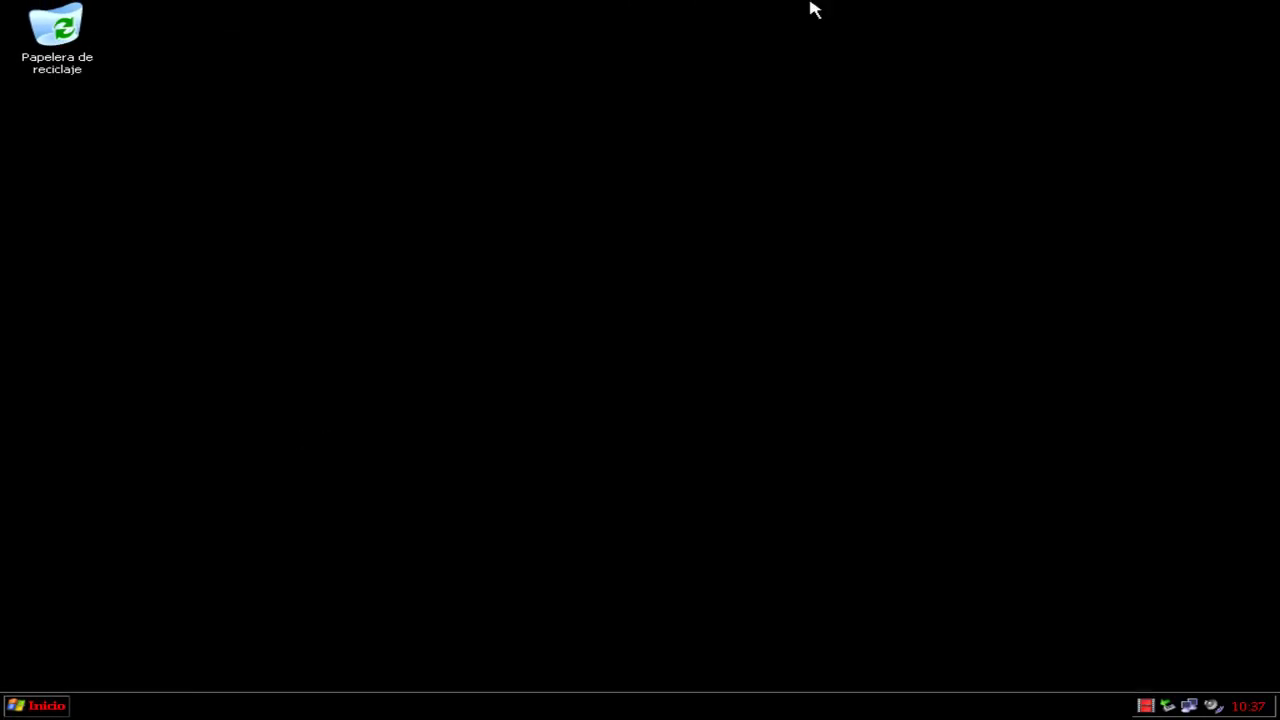
Examine the new colours and font in the desktop's context menu
{"action": "left_click", "coordinate": [157, 543]}
{"action": "right_click", "coordinate": [589, 140]}
{"action": "left_click", "coordinate": [670, 172]}
{"action": "right_click", "coordinate": [362, 123]}
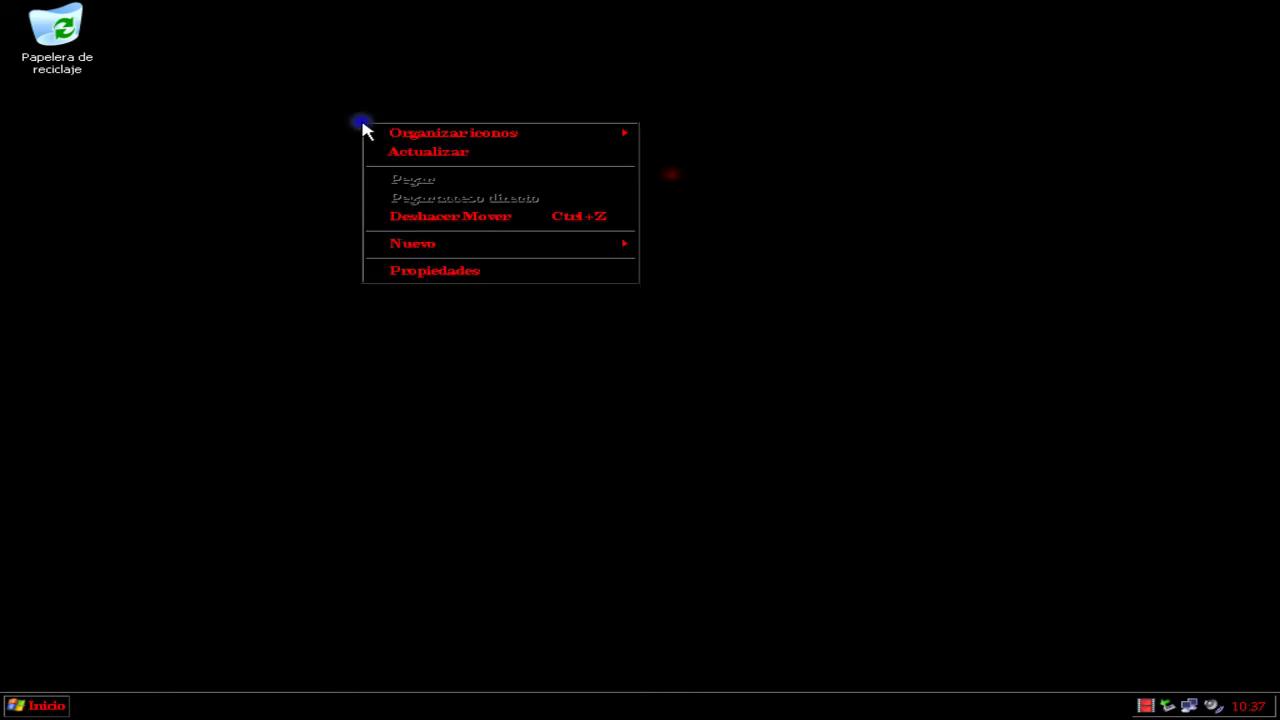
{"action": "left_click", "coordinate": [505, 154]}
Check the new look of the Start menu and open the Mis documentos folder
{"action": "left_click", "coordinate": [42, 705]}
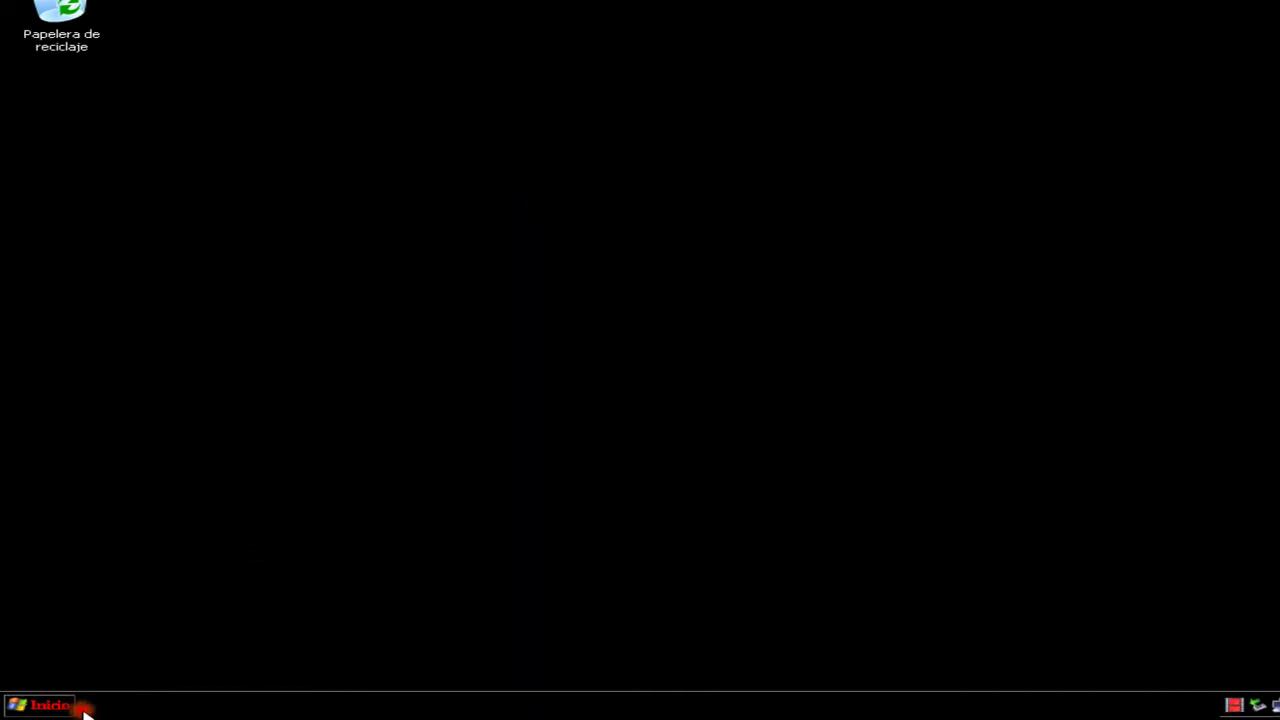
{"action": "left_click", "coordinate": [90, 706]}
{"action": "left_click", "coordinate": [88, 705]}
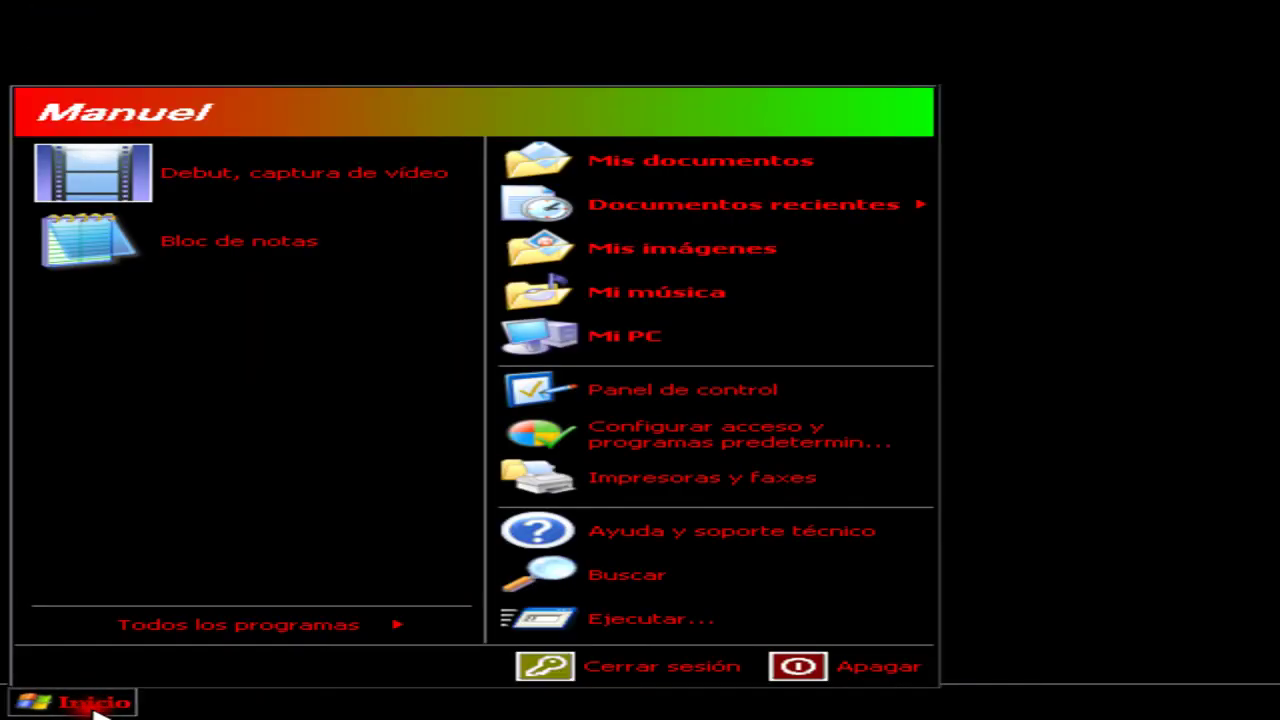
{"action": "left_click", "coordinate": [180, 630]}
{"action": "left_click", "coordinate": [20, 700]}
{"action": "left_click", "coordinate": [20, 700]}
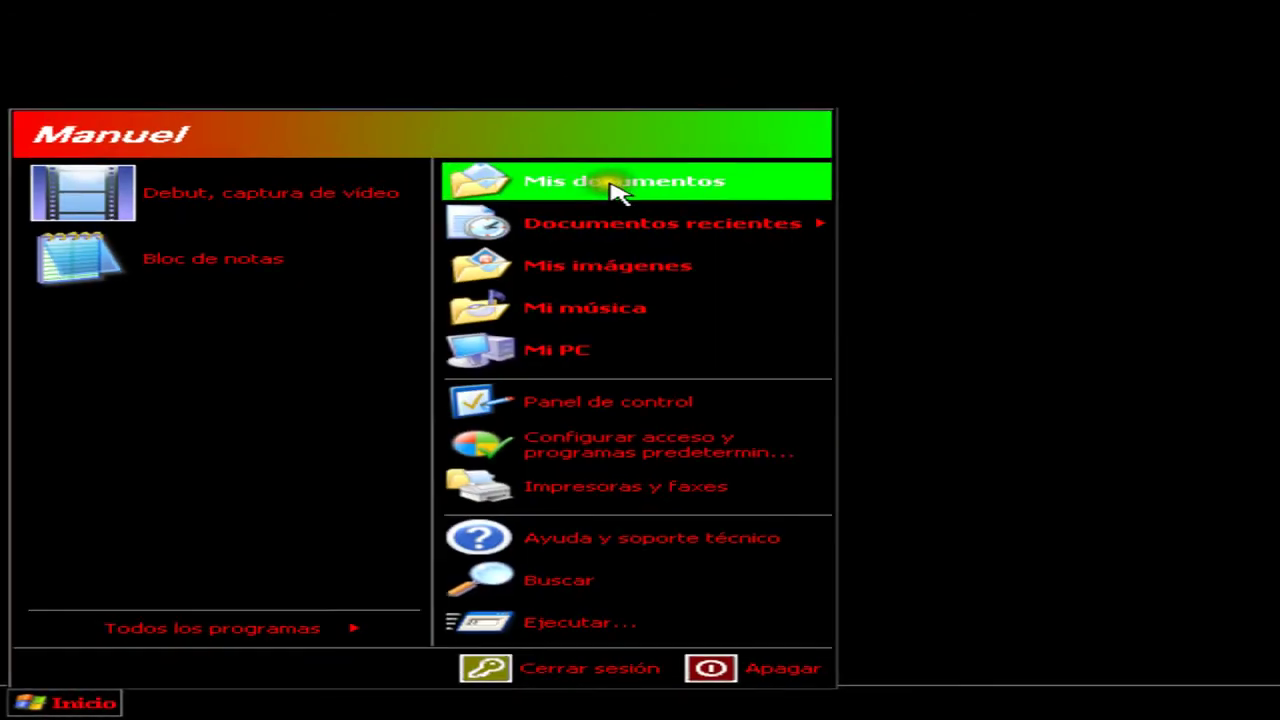
{"action": "left_click", "coordinate": [353, 296]}
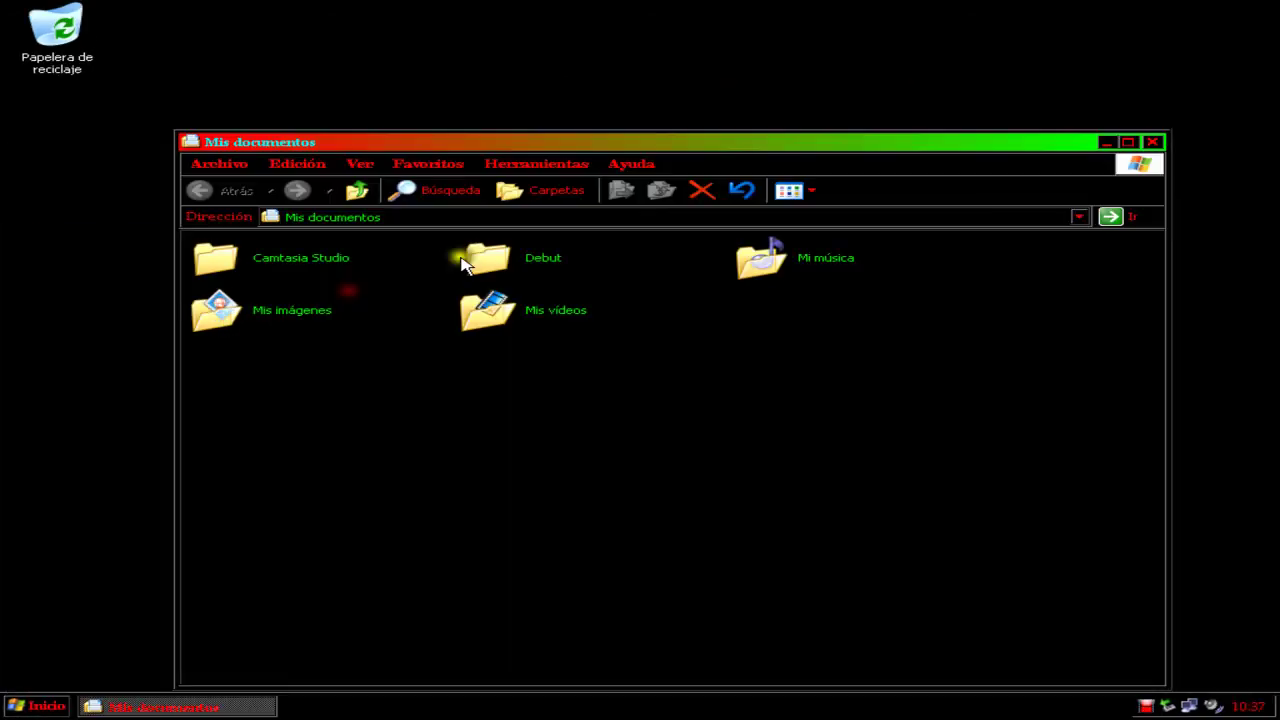
View the Mis imágenes and Mi música folders in the new colours, returning to Mis documentos after each
{"action": "left_click", "coordinate": [222, 248]}
{"action": "double_click", "coordinate": [297, 306]}
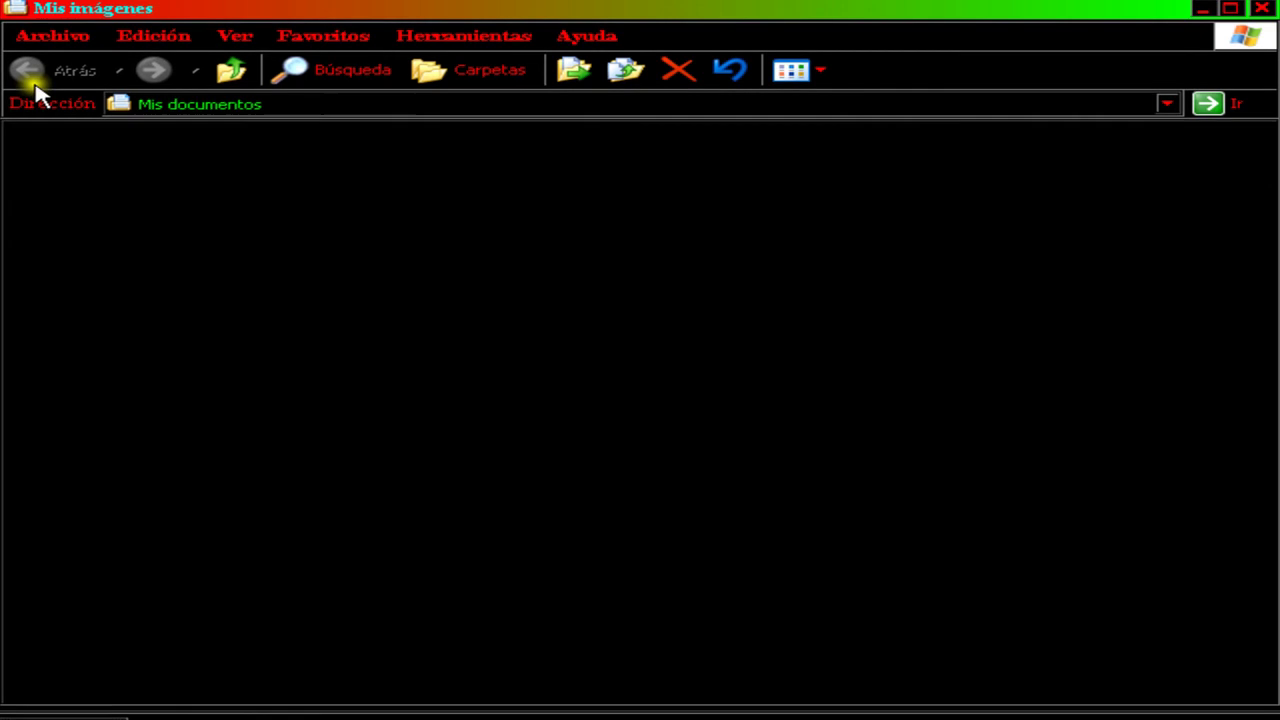
{"action": "left_click", "coordinate": [32, 70]}
{"action": "left_click", "coordinate": [452, 185]}
{"action": "left_click", "coordinate": [664, 262]}
{"action": "double_click", "coordinate": [843, 158]}
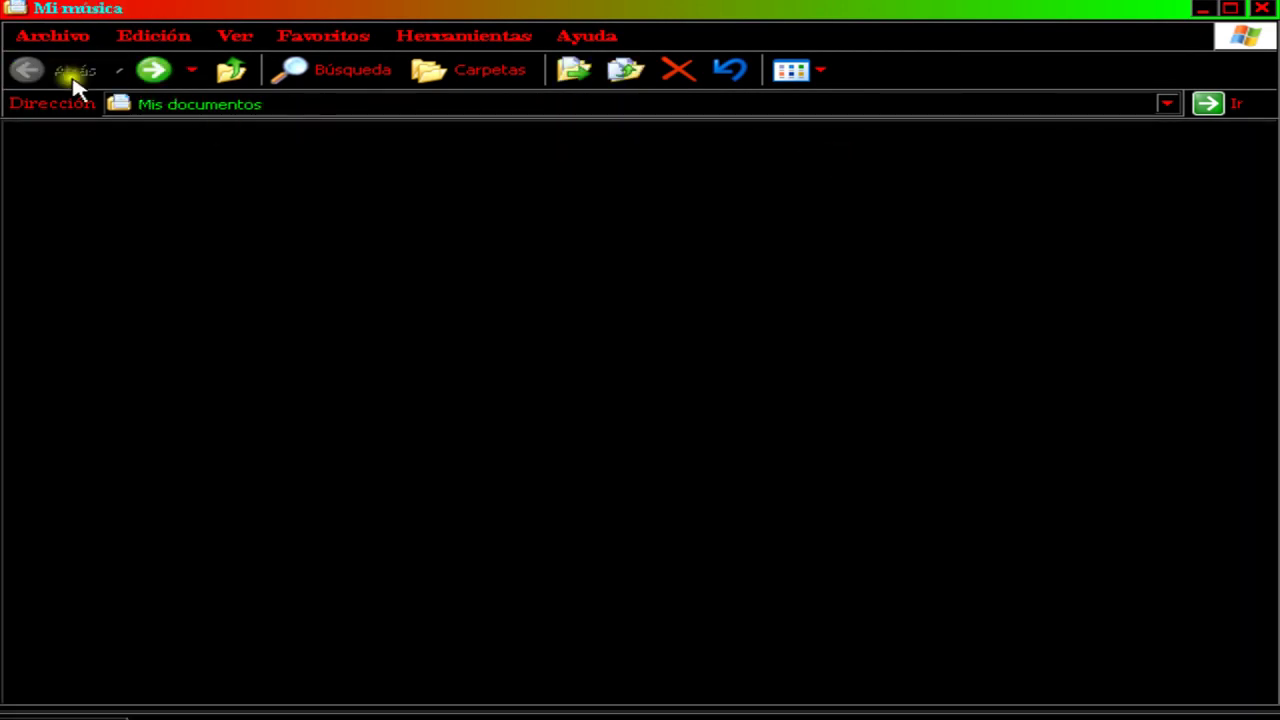
{"action": "left_click", "coordinate": [27, 72]}
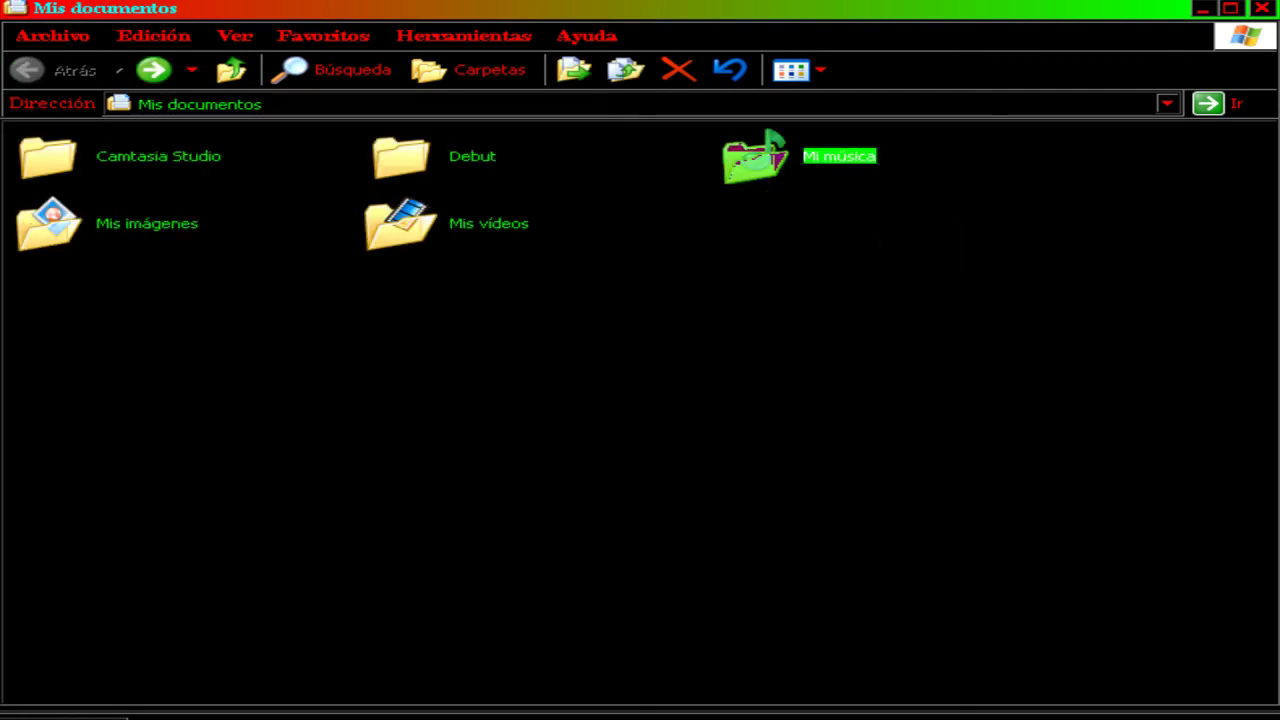
Close the Mis documentos window and examine the desktop's context menu with its Nuevo options
{"action": "left_click", "coordinate": [1268, 9]}
{"action": "right_click", "coordinate": [437, 200]}
{"action": "left_click", "coordinate": [491, 226]}
{"action": "right_click", "coordinate": [539, 156]}
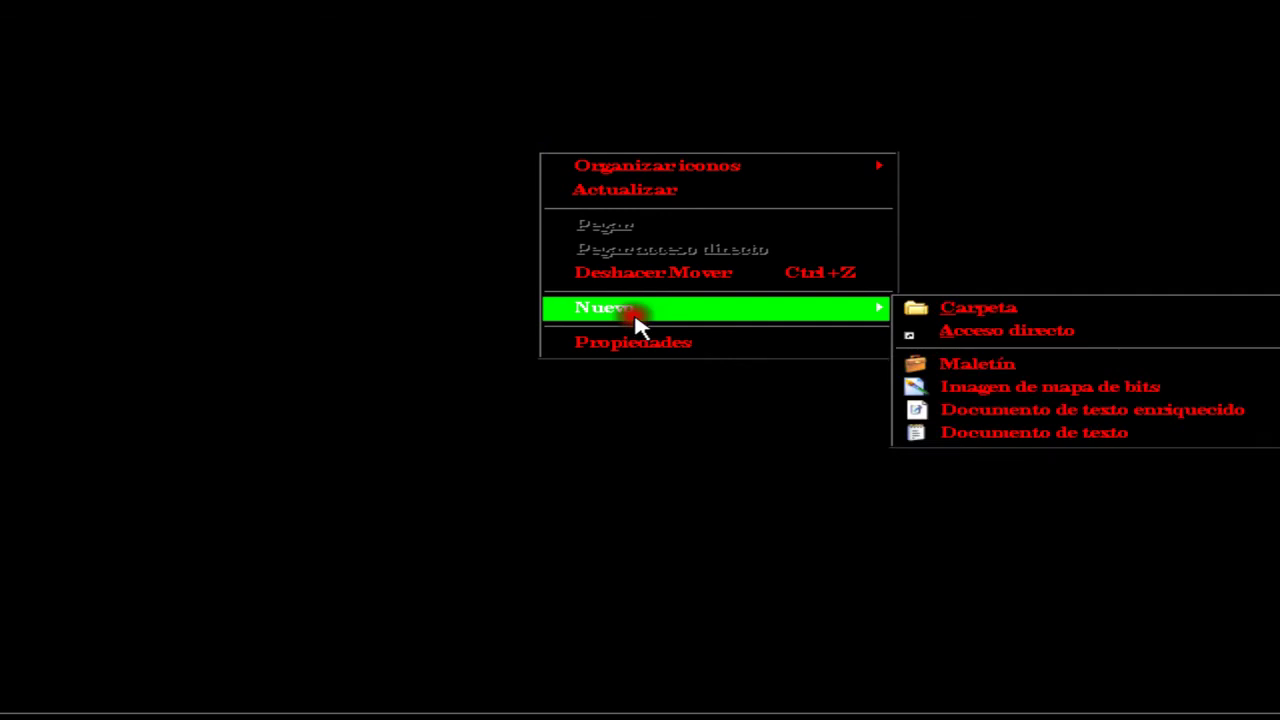
{"action": "left_click", "coordinate": [650, 183]}
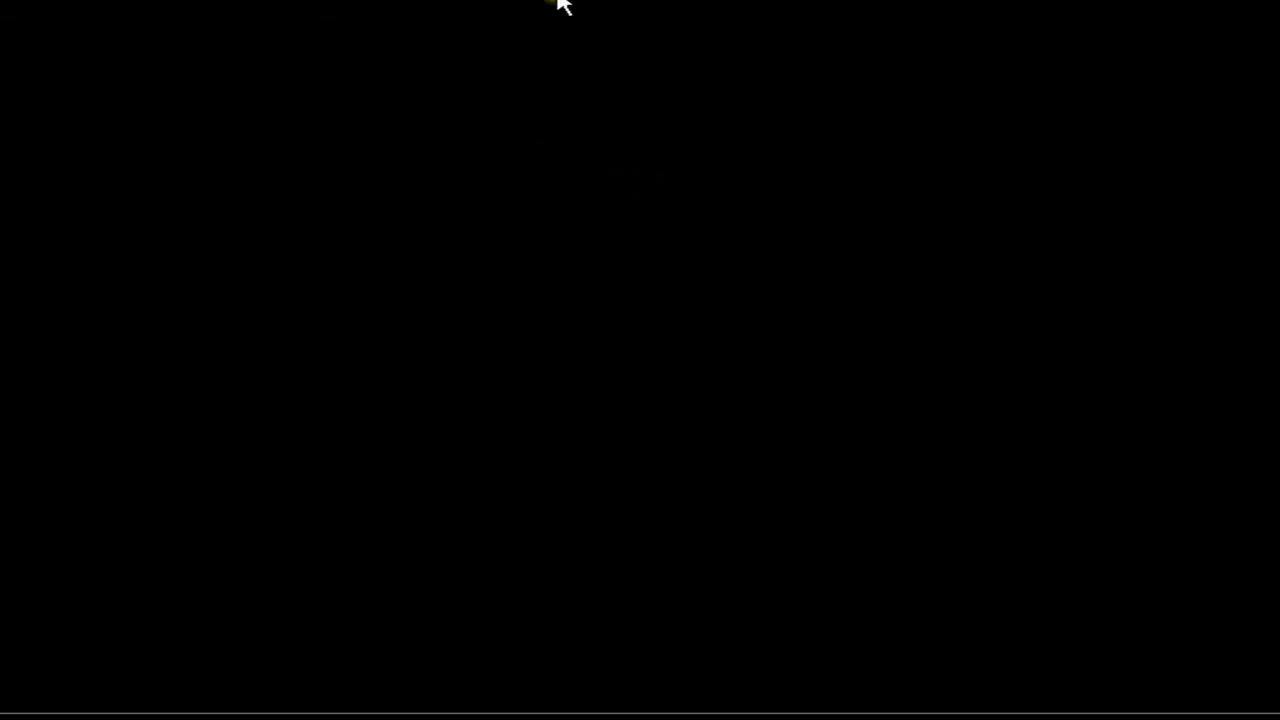